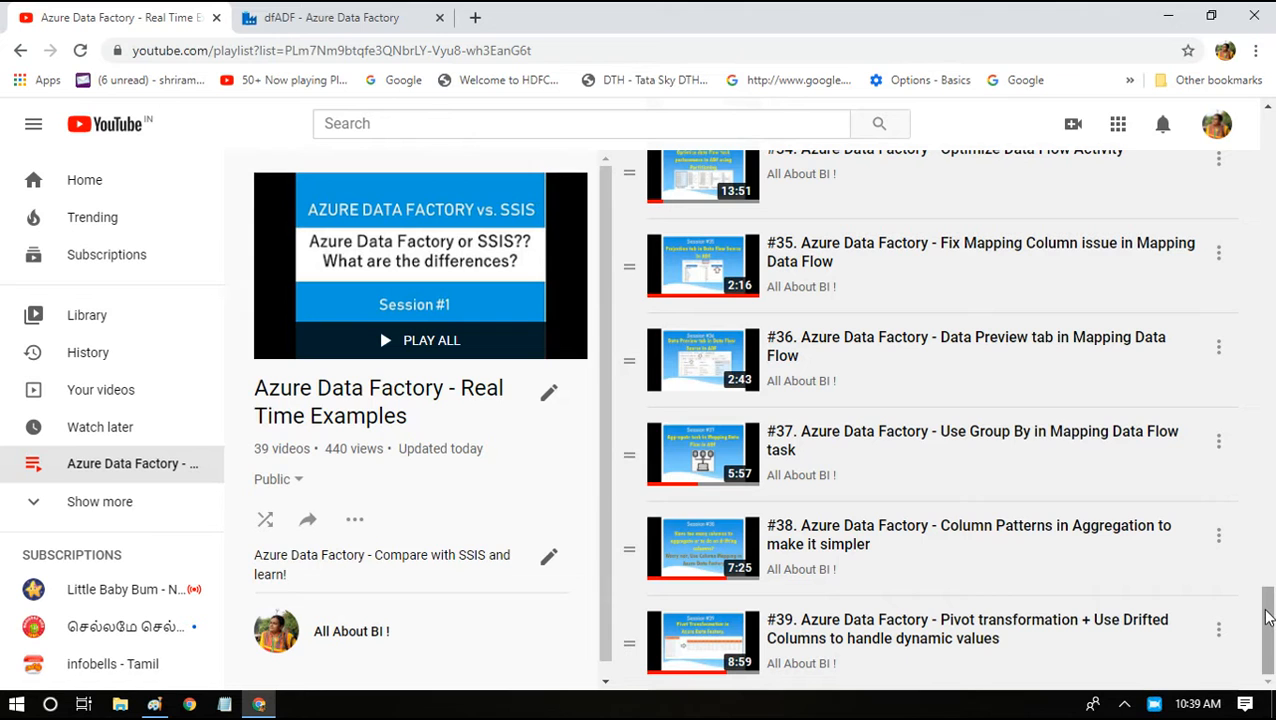
View the Paint drawing of salaries totalled by department, then minimize Paint and Chrome.
left_click_drag(1266, 618, 1270, 560)
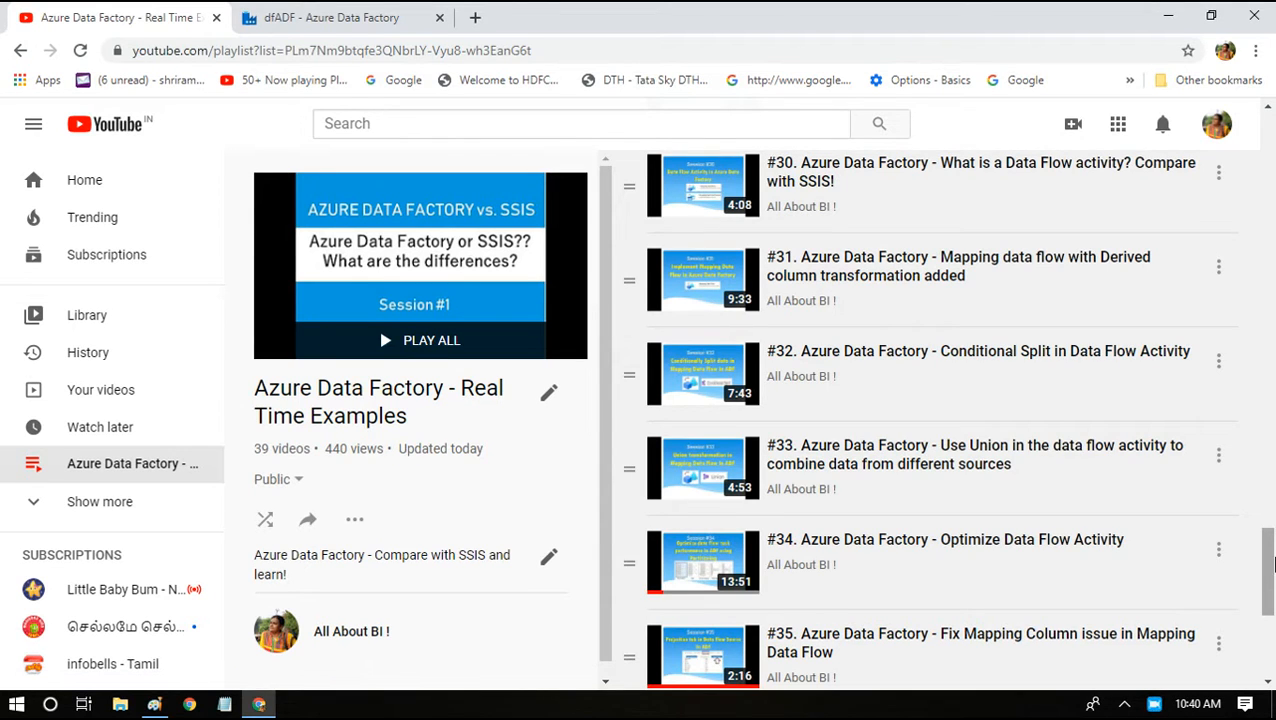
left_click_drag(1270, 567, 1270, 645)
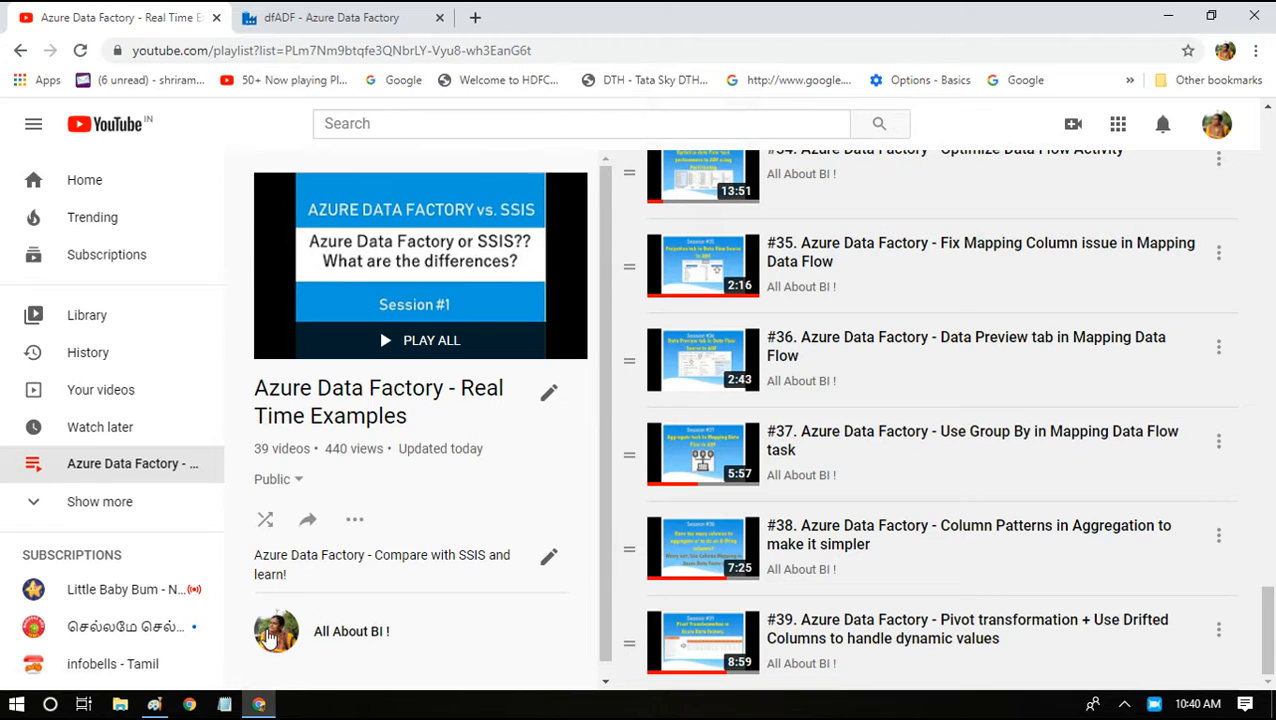
mouse_move(145, 708)
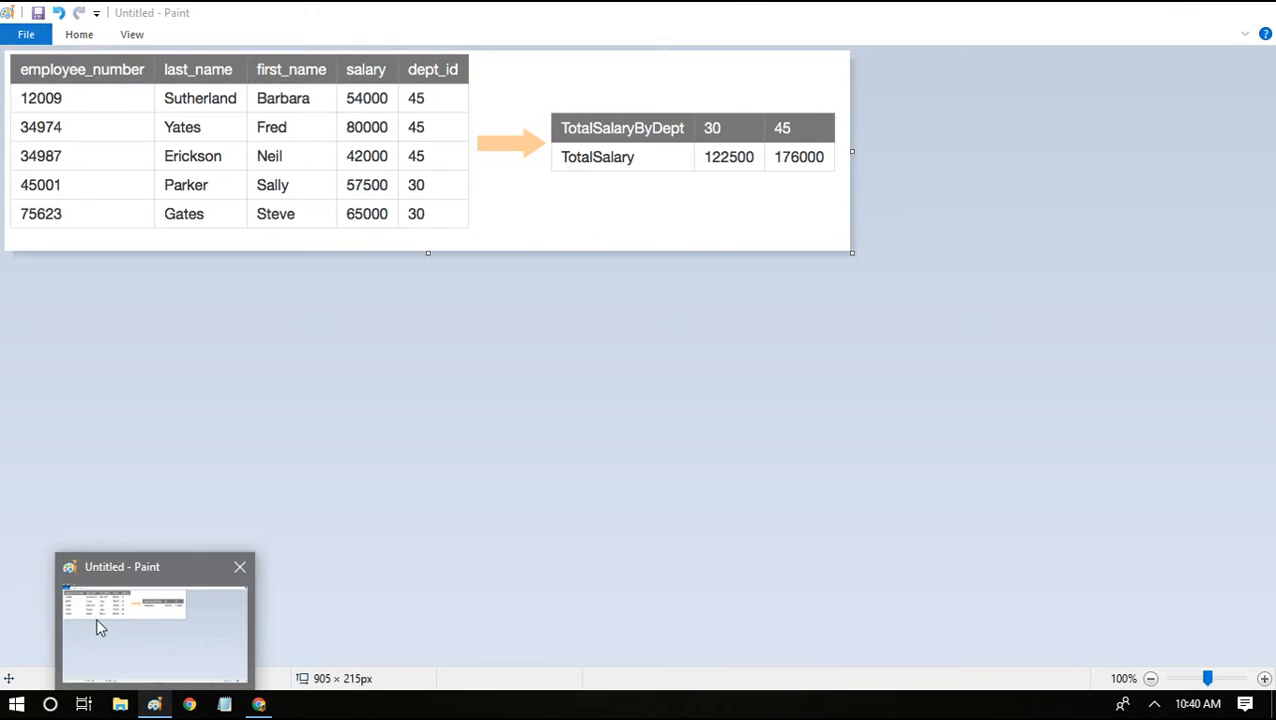
left_click(96, 617)
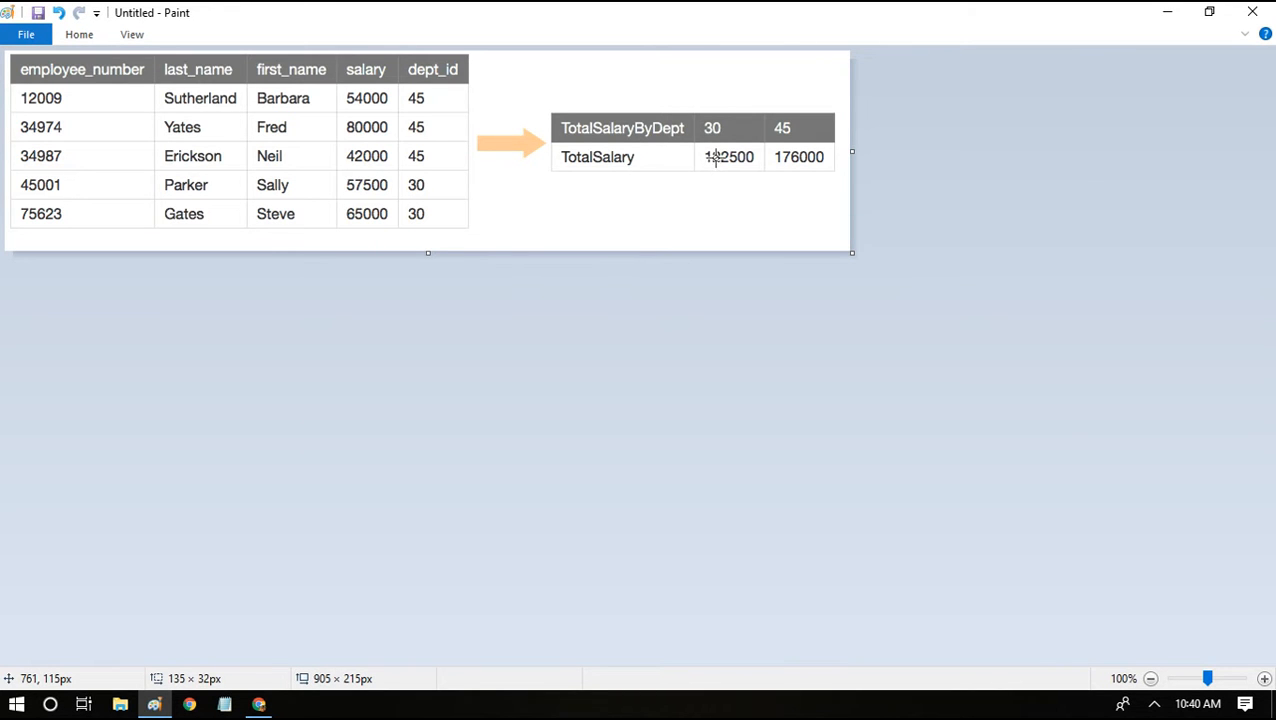
left_click(1165, 10)
left_click(1162, 10)
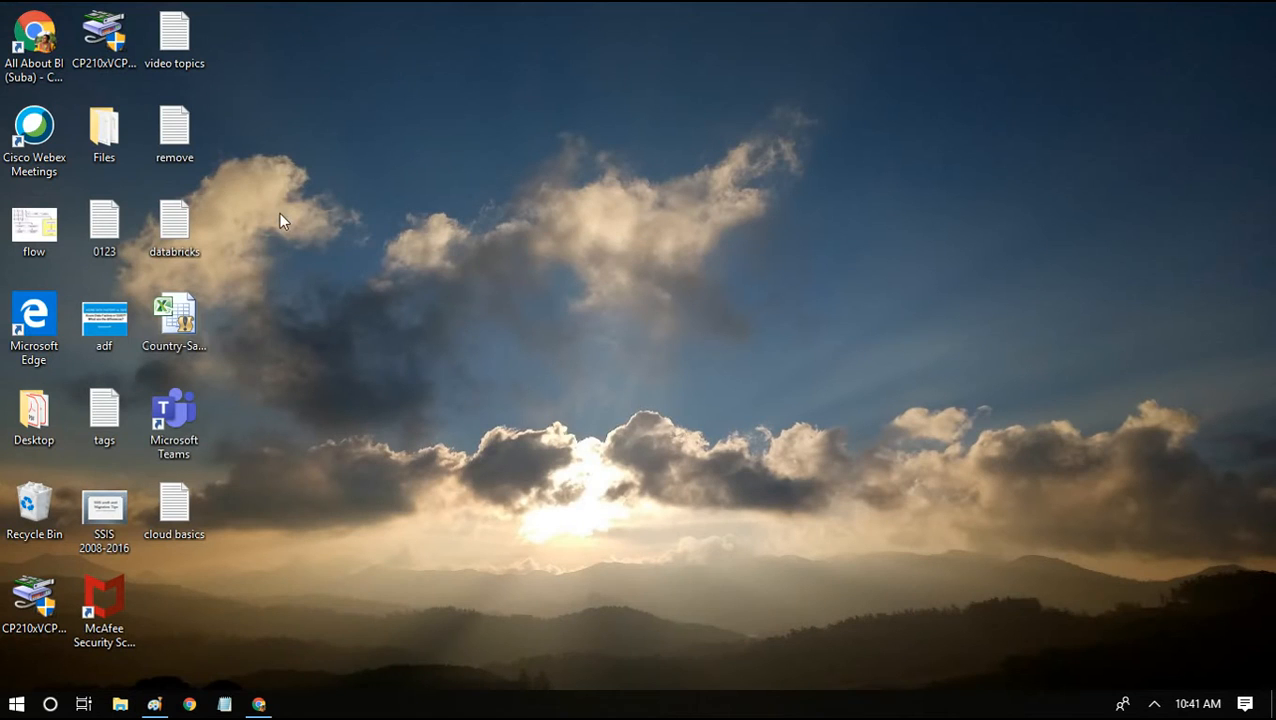
Open the Country-Sales-Data-Generator workbook, dismiss the activation notice and maximize Excel.
left_click(177, 314)
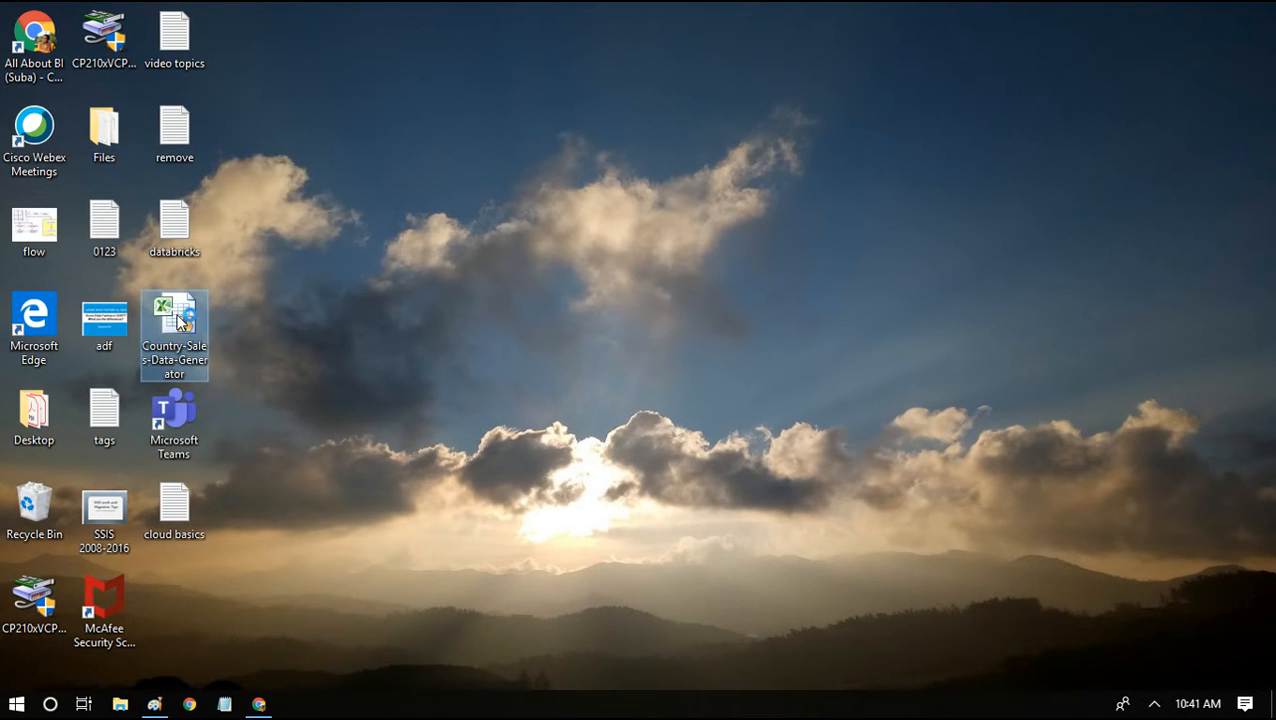
double_click(177, 318)
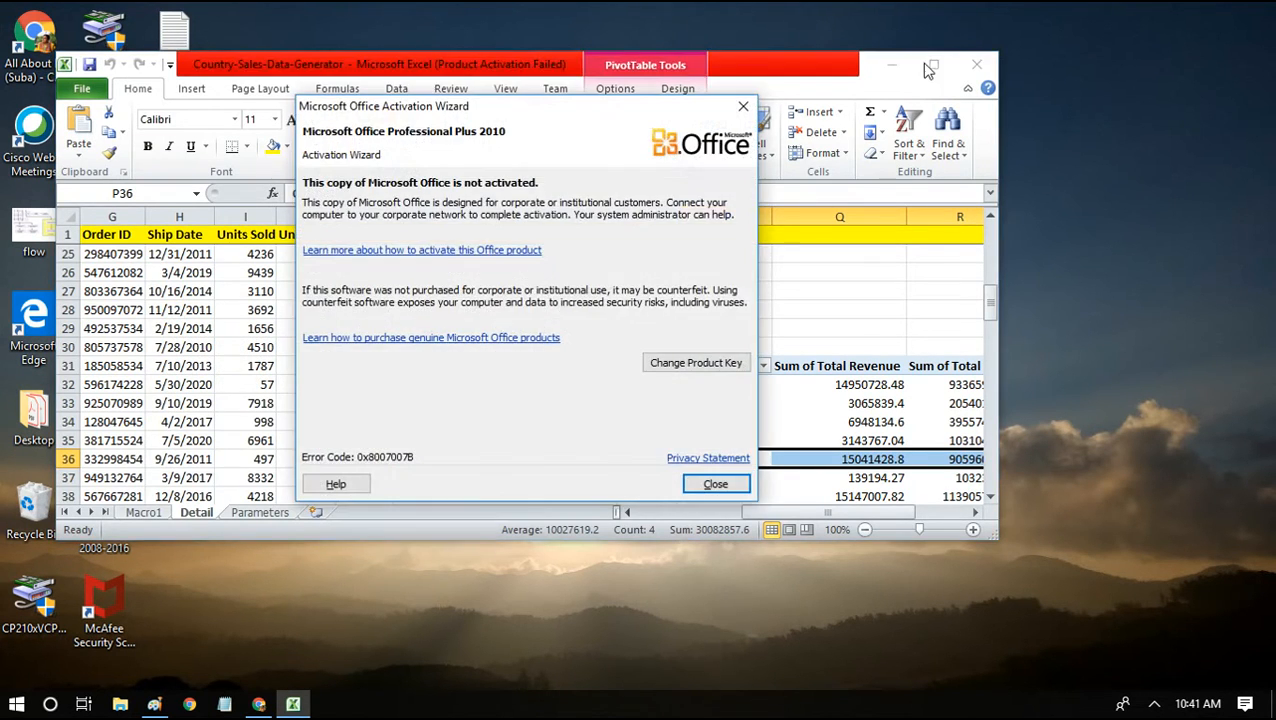
left_click(707, 484)
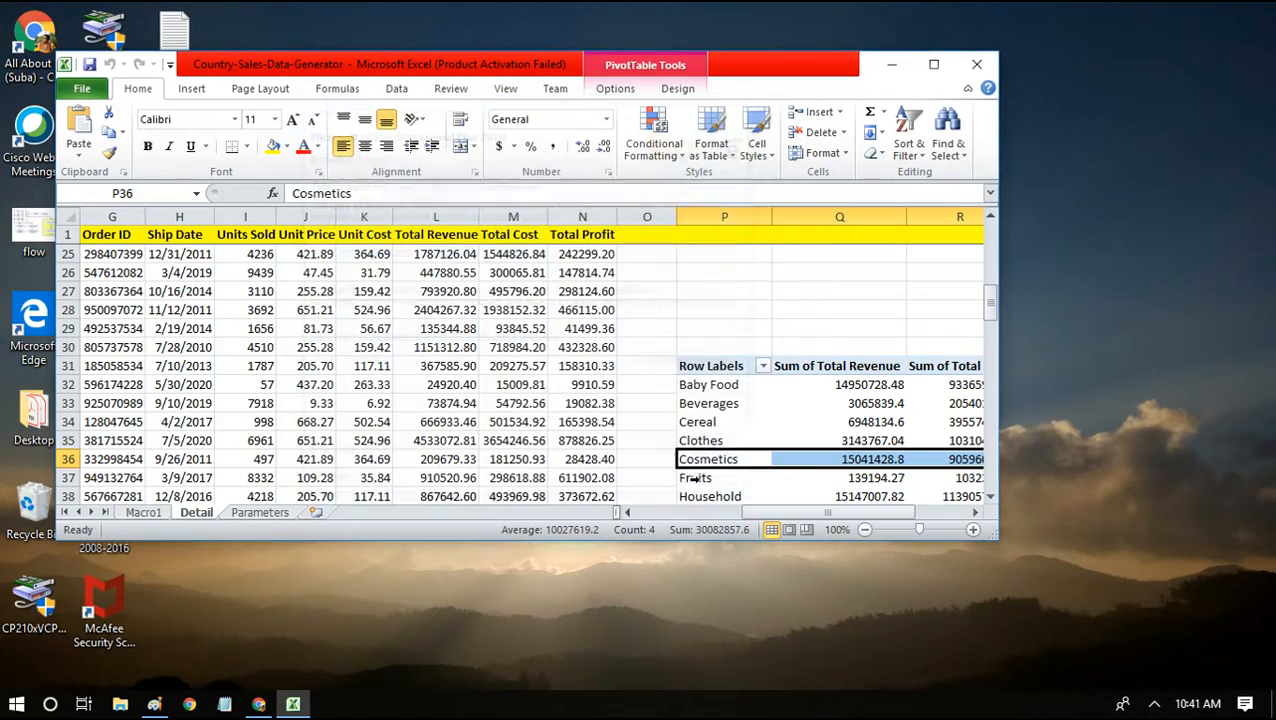
left_click(933, 64)
Review the Item Type, Sales Channel and Total Revenue columns, then select a revenue value in the pivot.
left_click(435, 348)
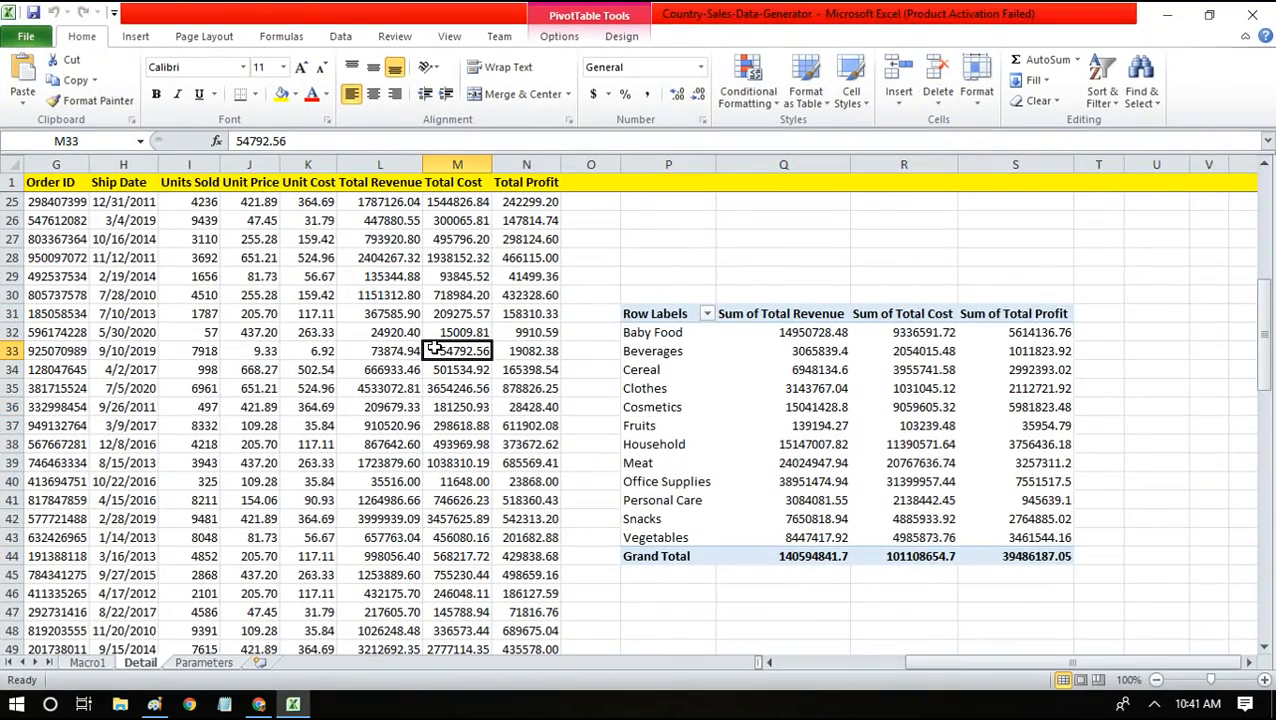
key("Home")
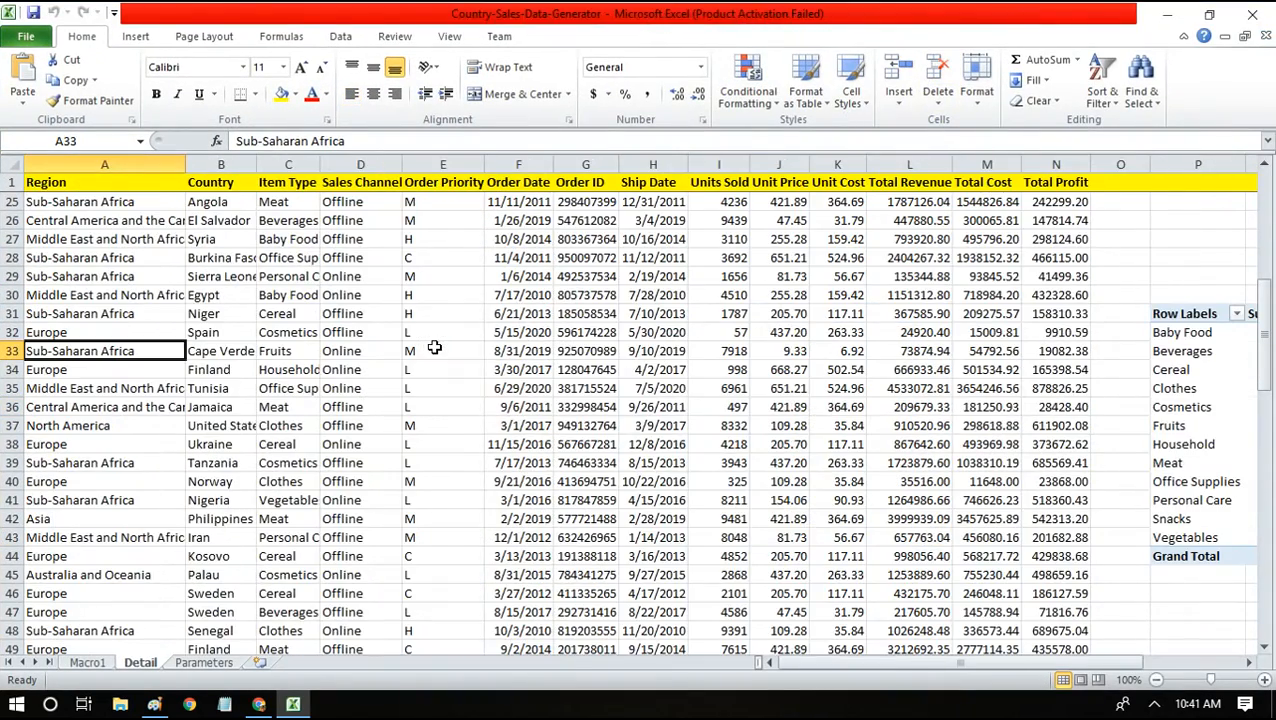
left_click(281, 162)
left_click(333, 163)
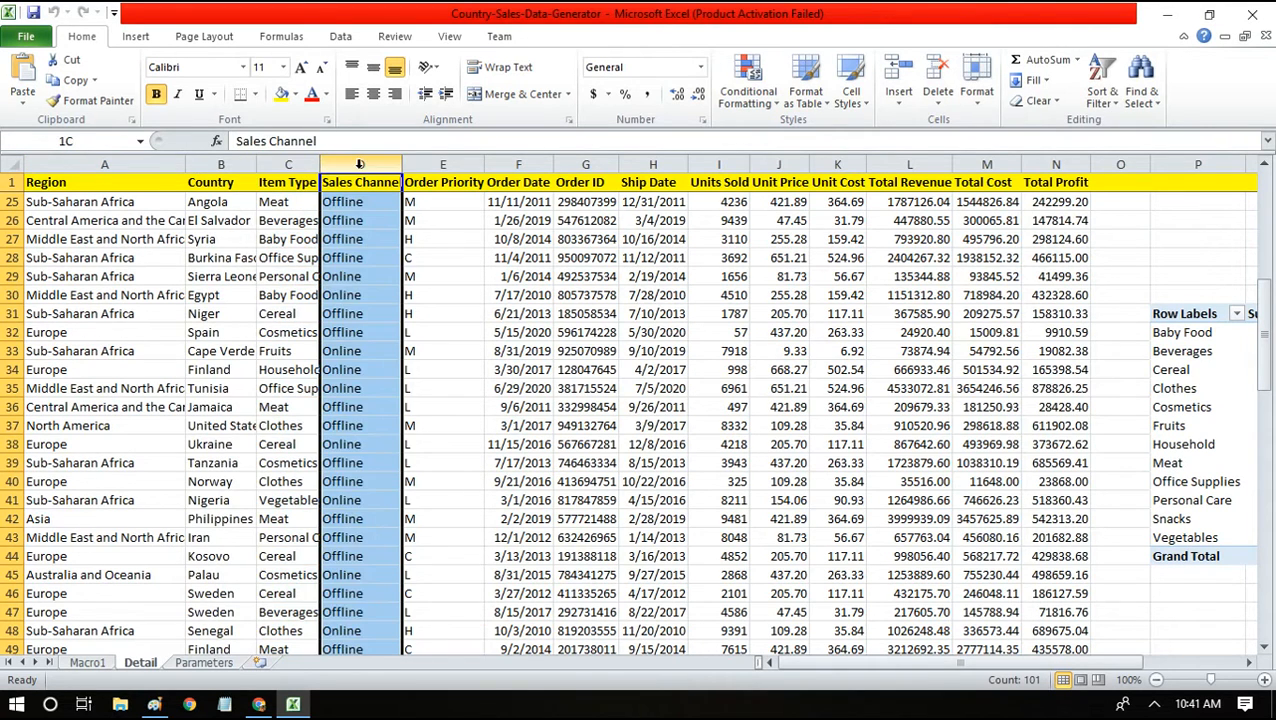
left_click(333, 222)
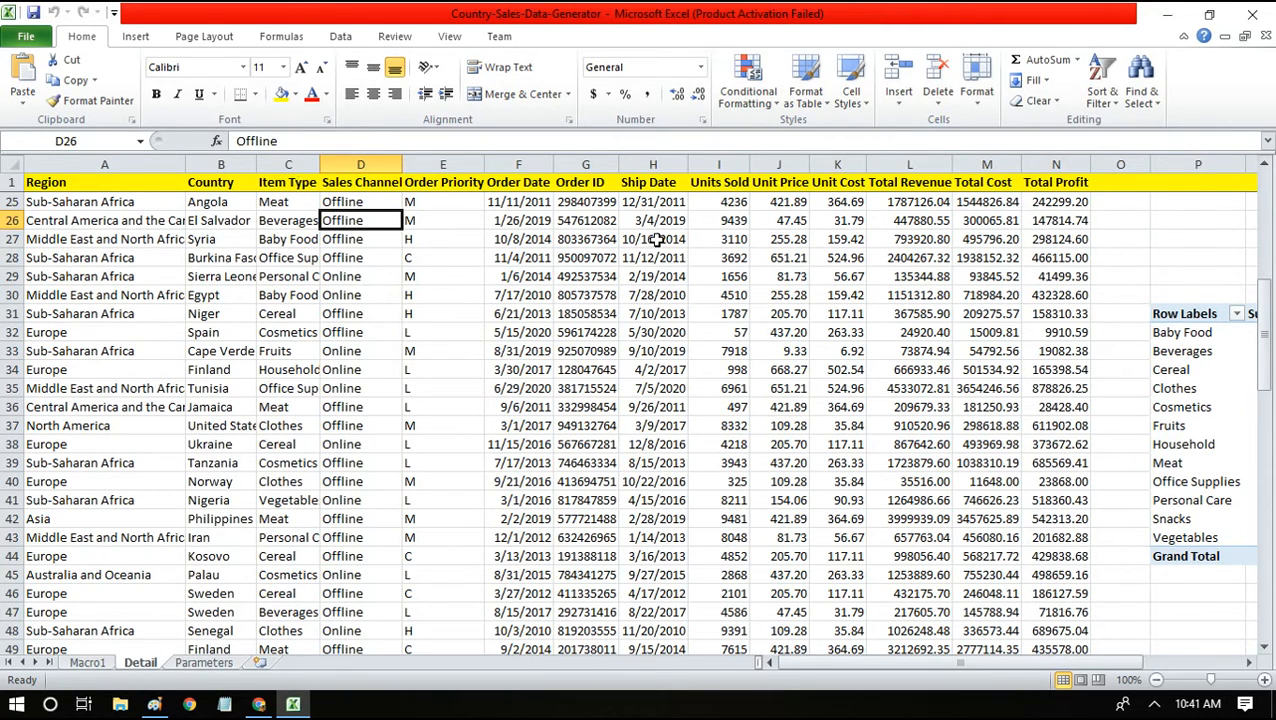
left_click(368, 163)
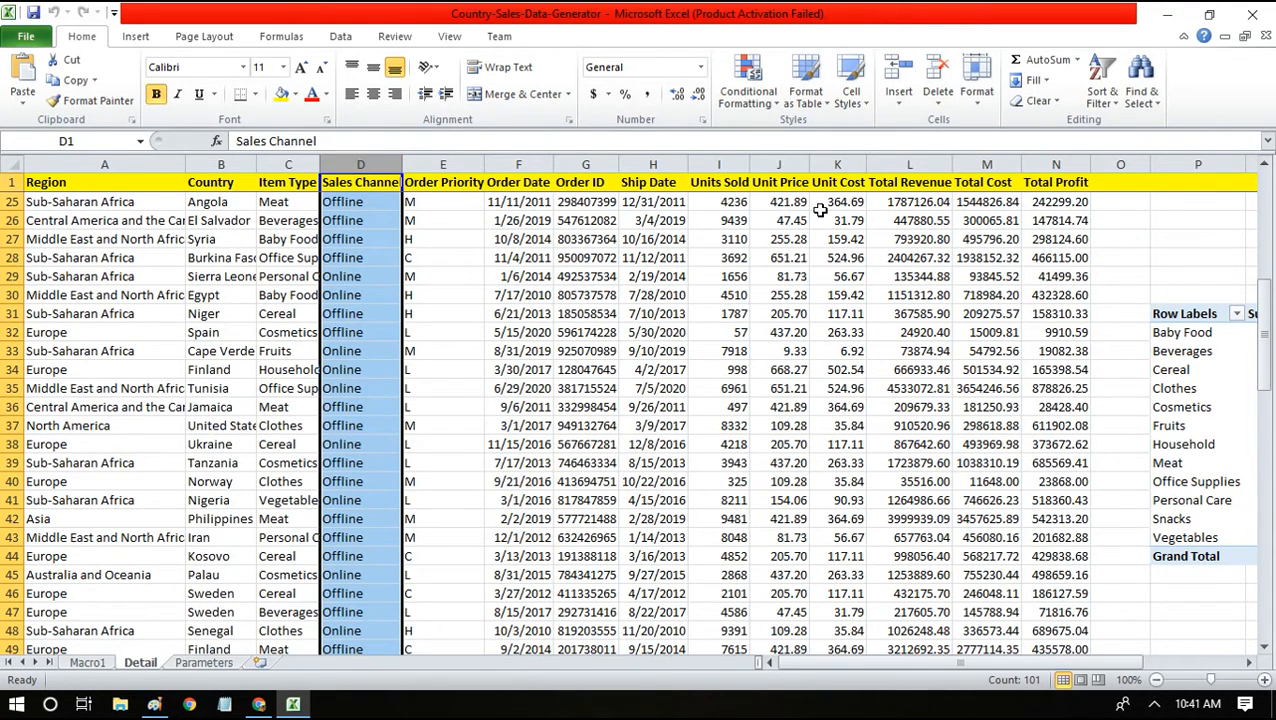
left_click(909, 162)
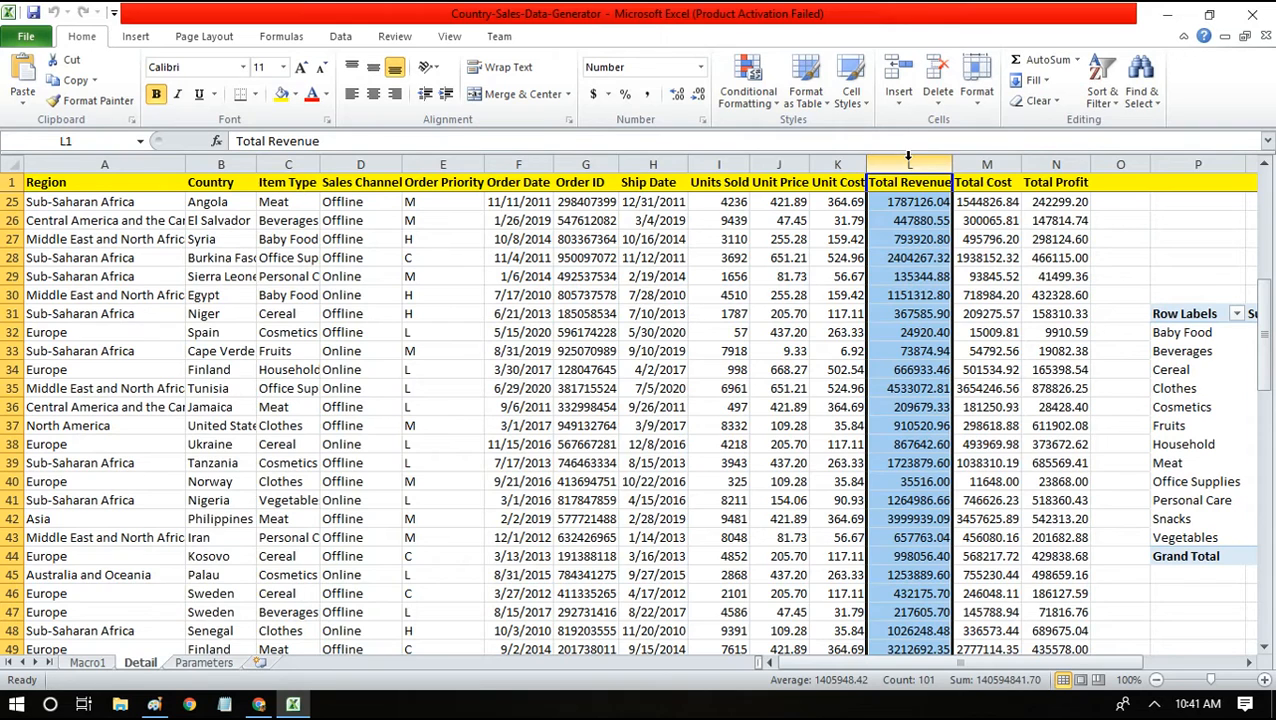
left_click(278, 164)
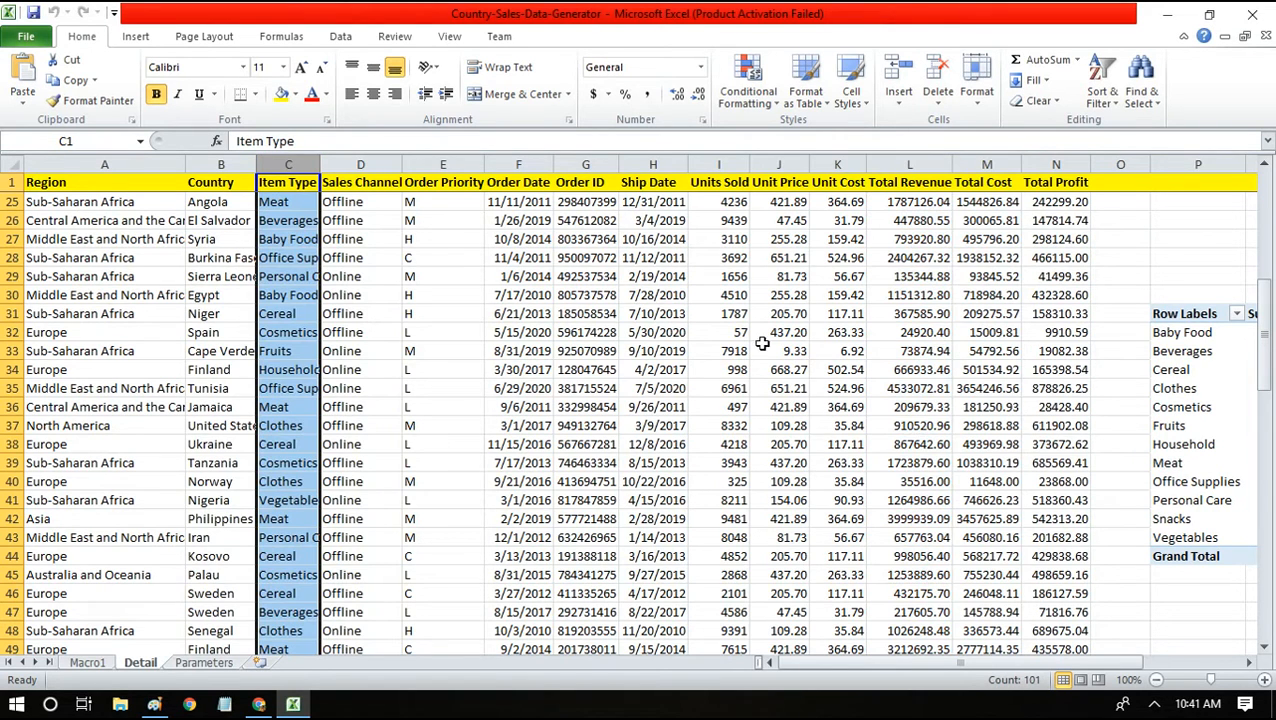
left_click_drag(920, 664, 1070, 680)
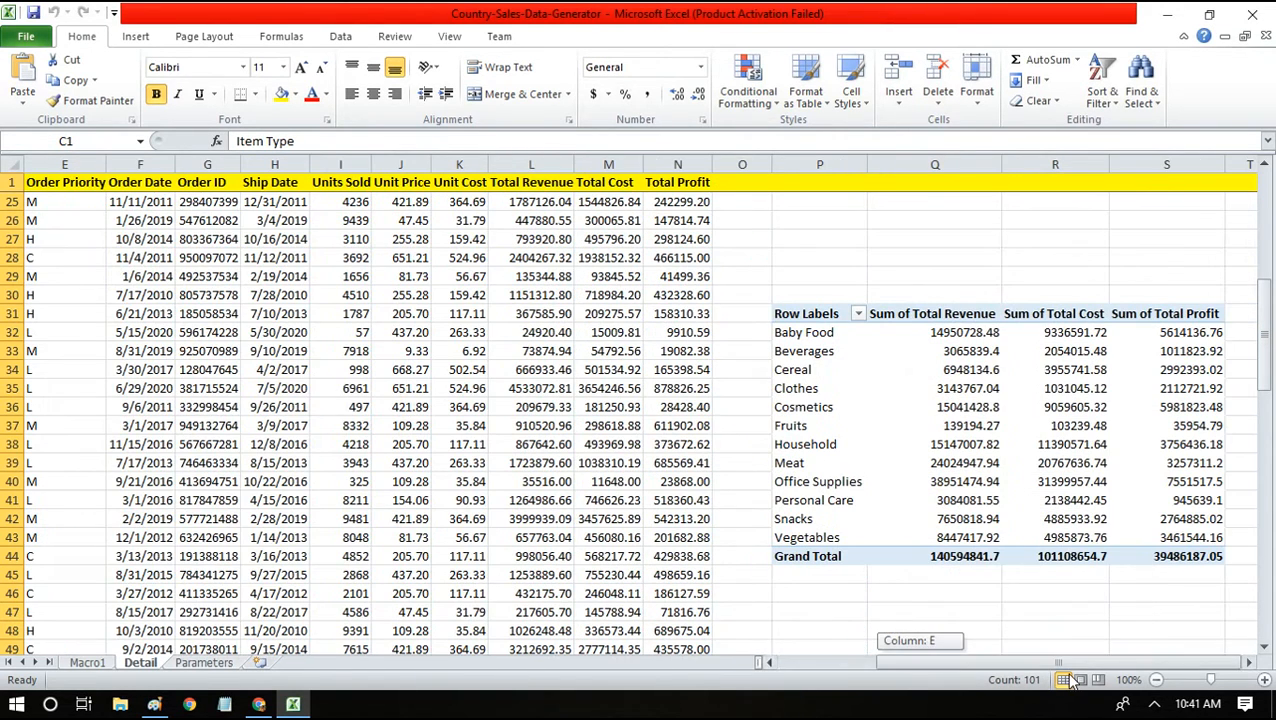
left_click(911, 351)
Move Item Type to the pivot's column labels and Sales Channel to its row labels.
right_click(822, 356)
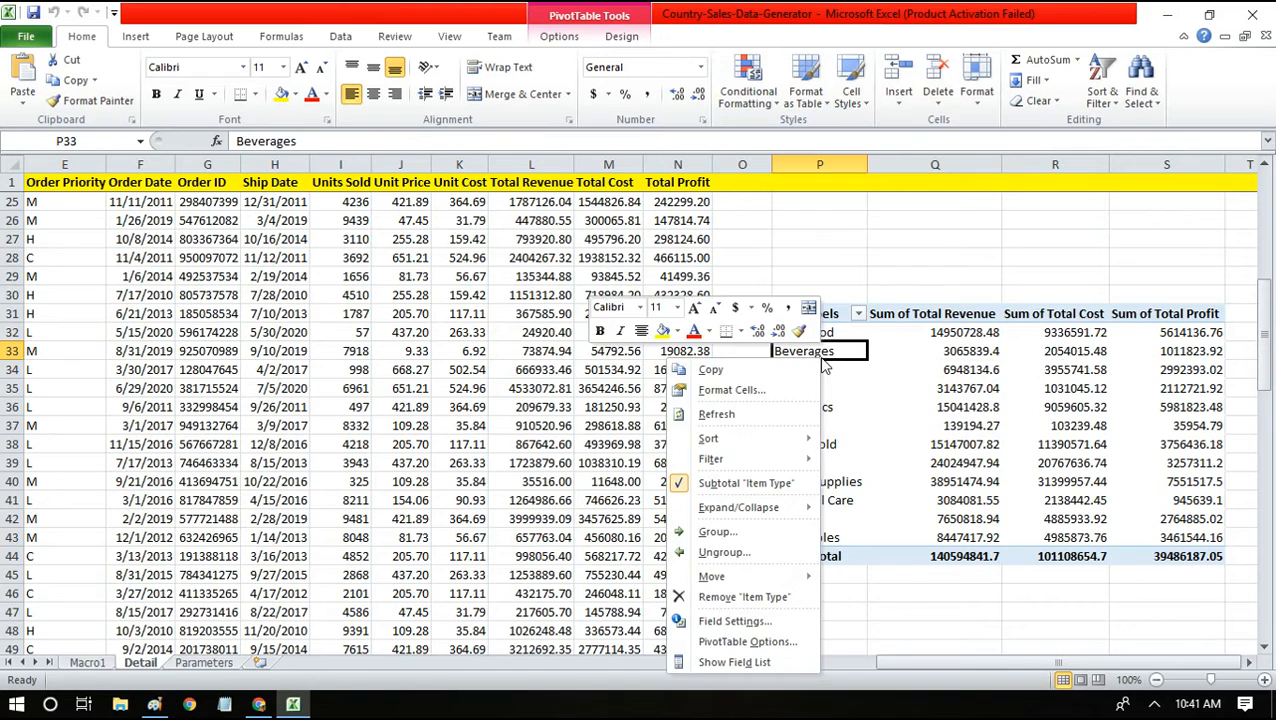
left_click(750, 655)
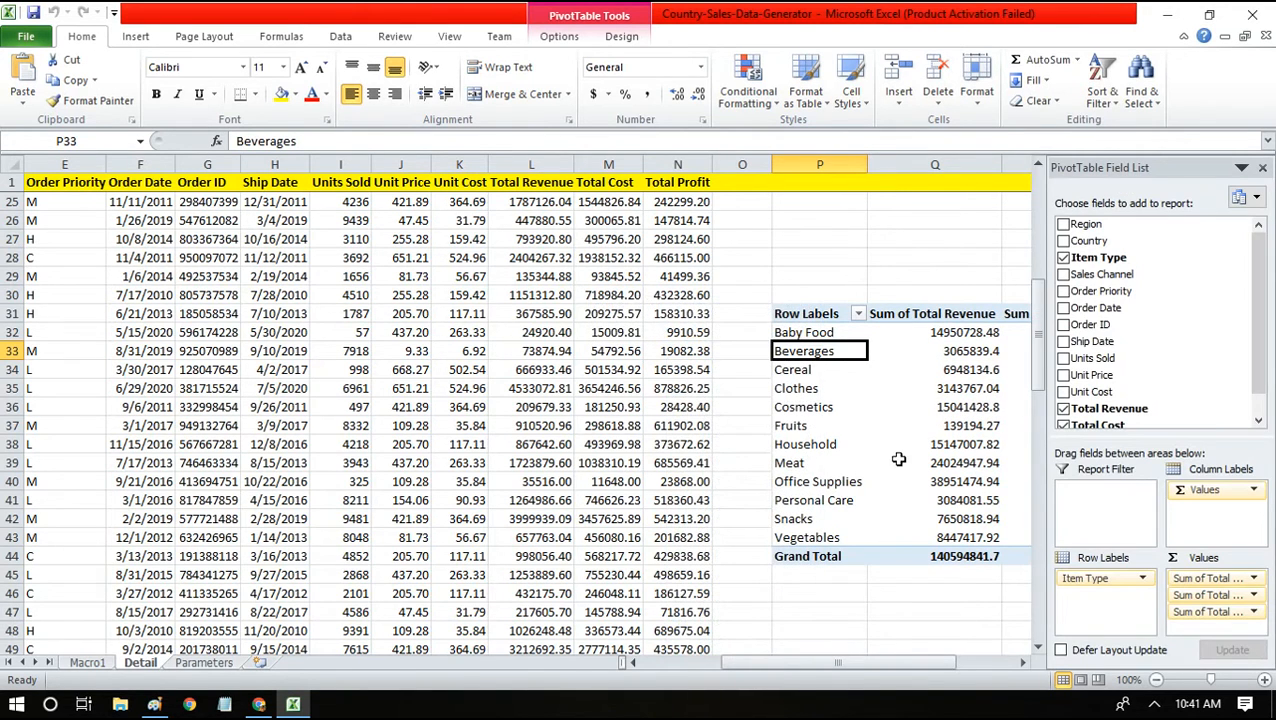
left_click_drag(1261, 332, 1269, 385)
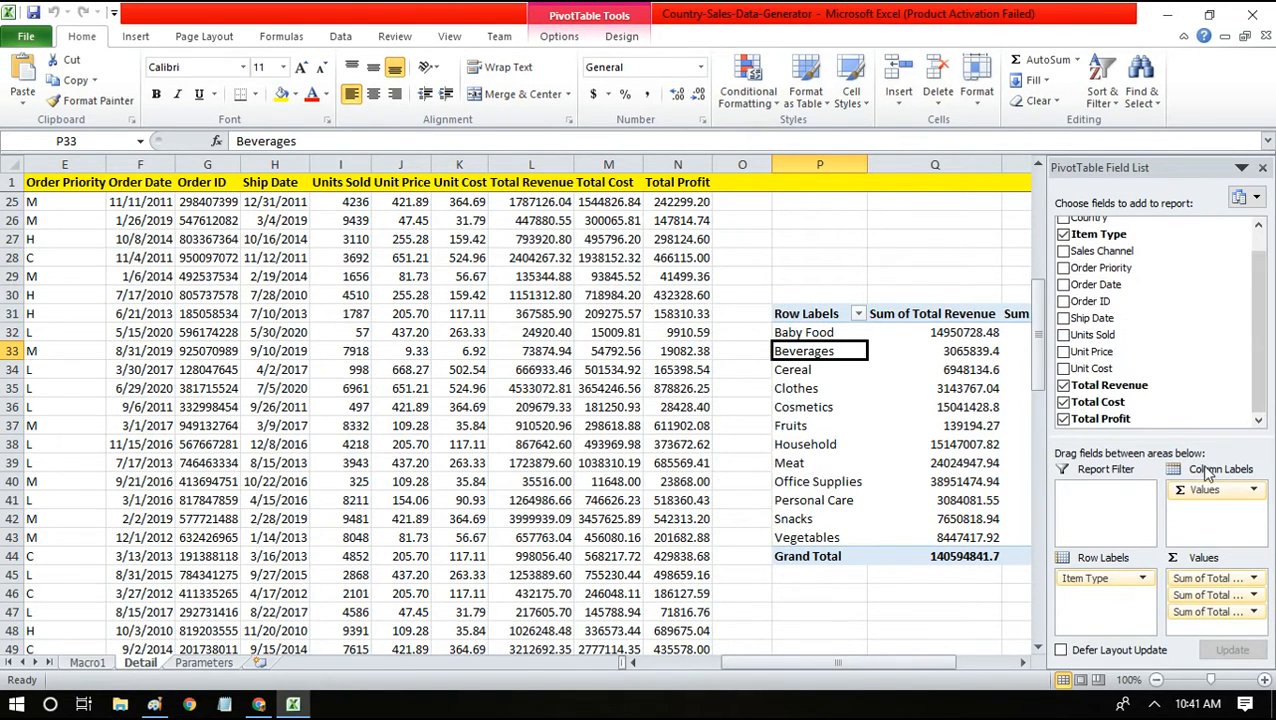
left_click_drag(1115, 585, 1230, 522)
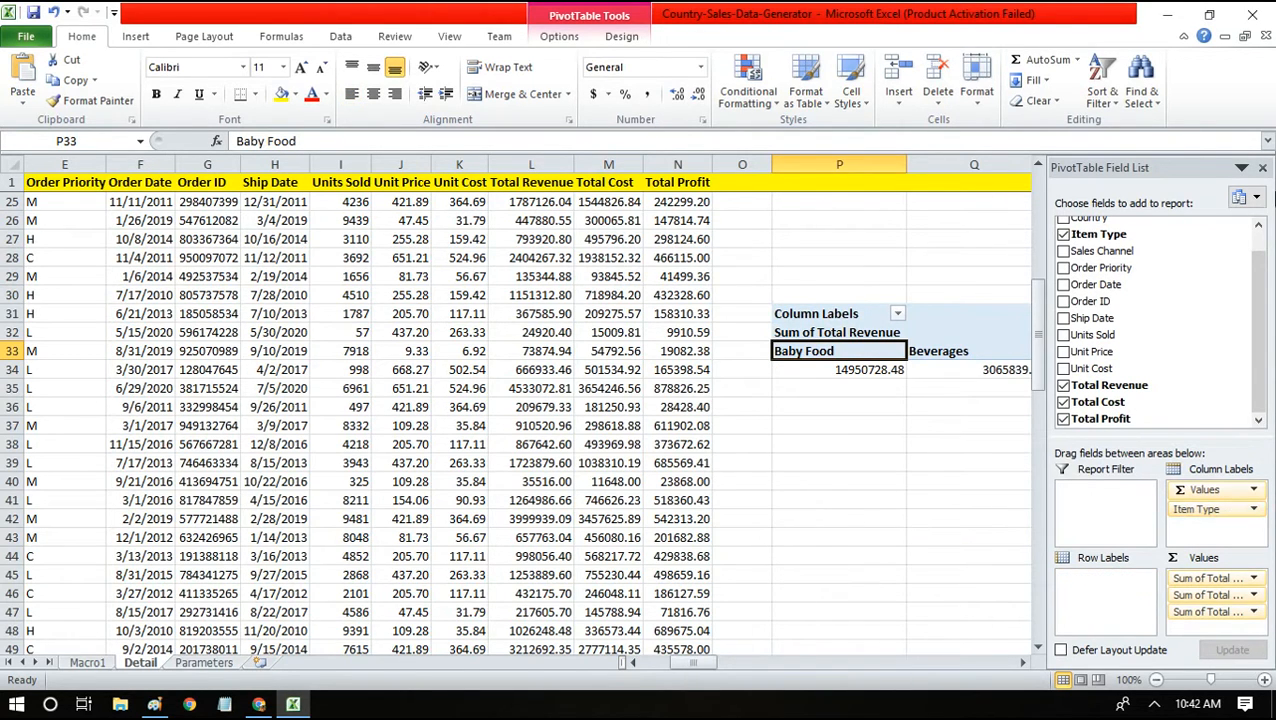
left_click_drag(1105, 251, 1082, 630)
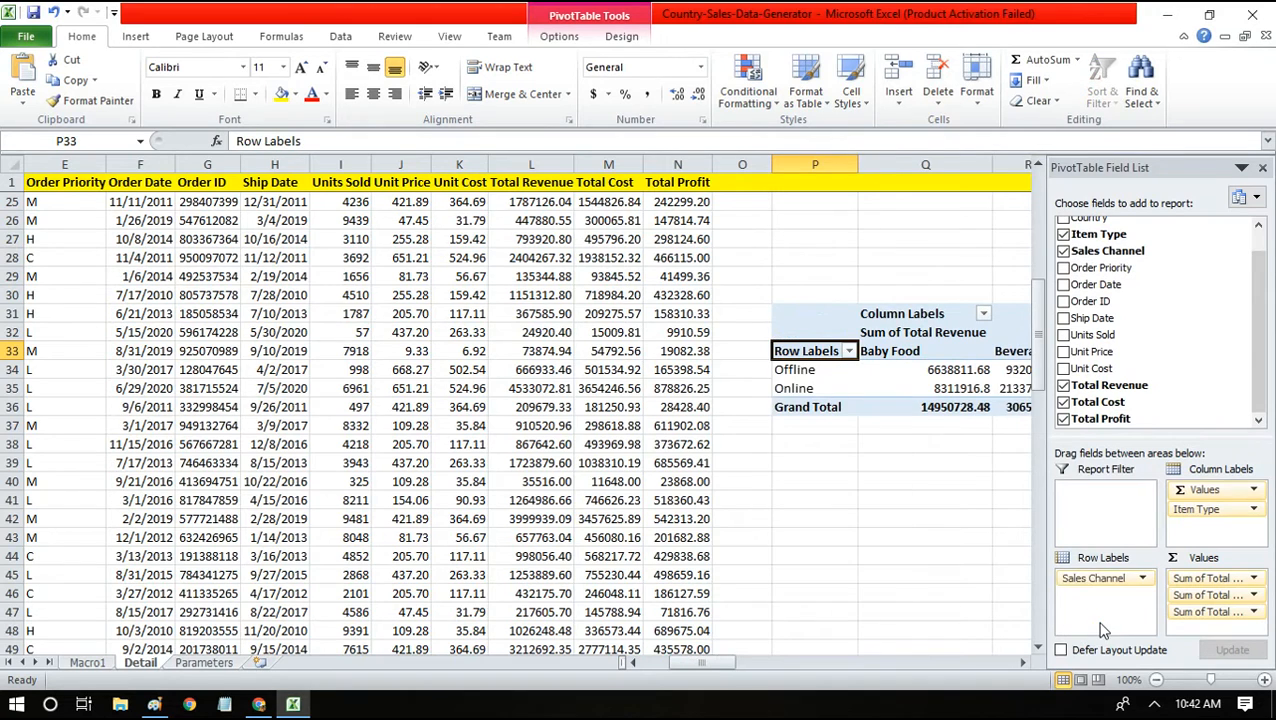
left_click(1262, 168)
Review the Offline and Online rows and item-type revenue columns, including Cereal Offline in S34.
left_click_drag(855, 665, 938, 662)
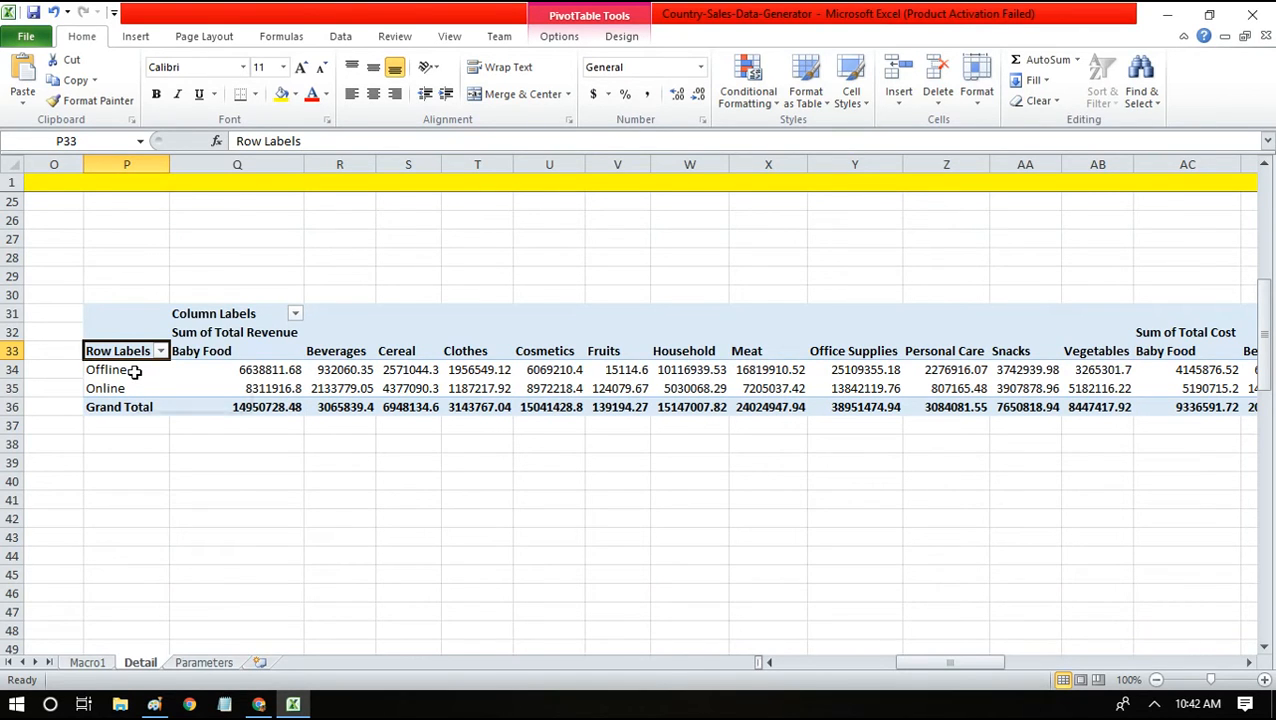
left_click_drag(134, 371, 134, 387)
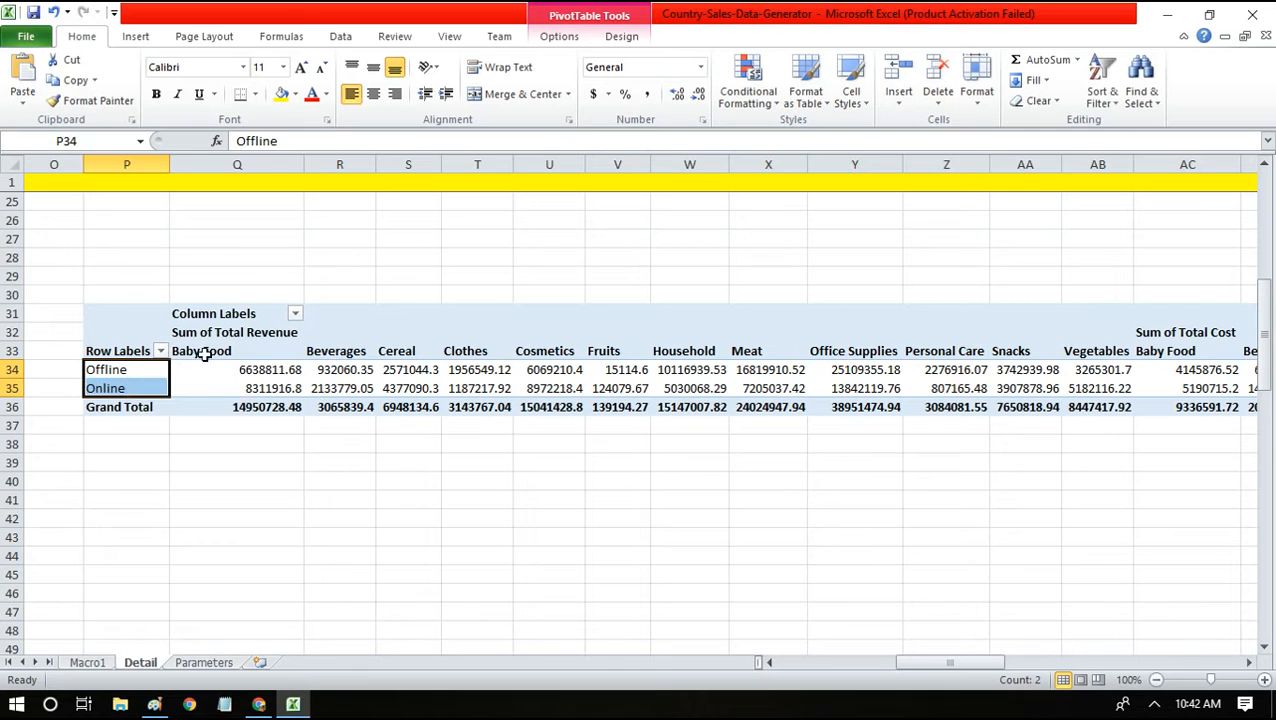
left_click_drag(310, 345, 899, 343)
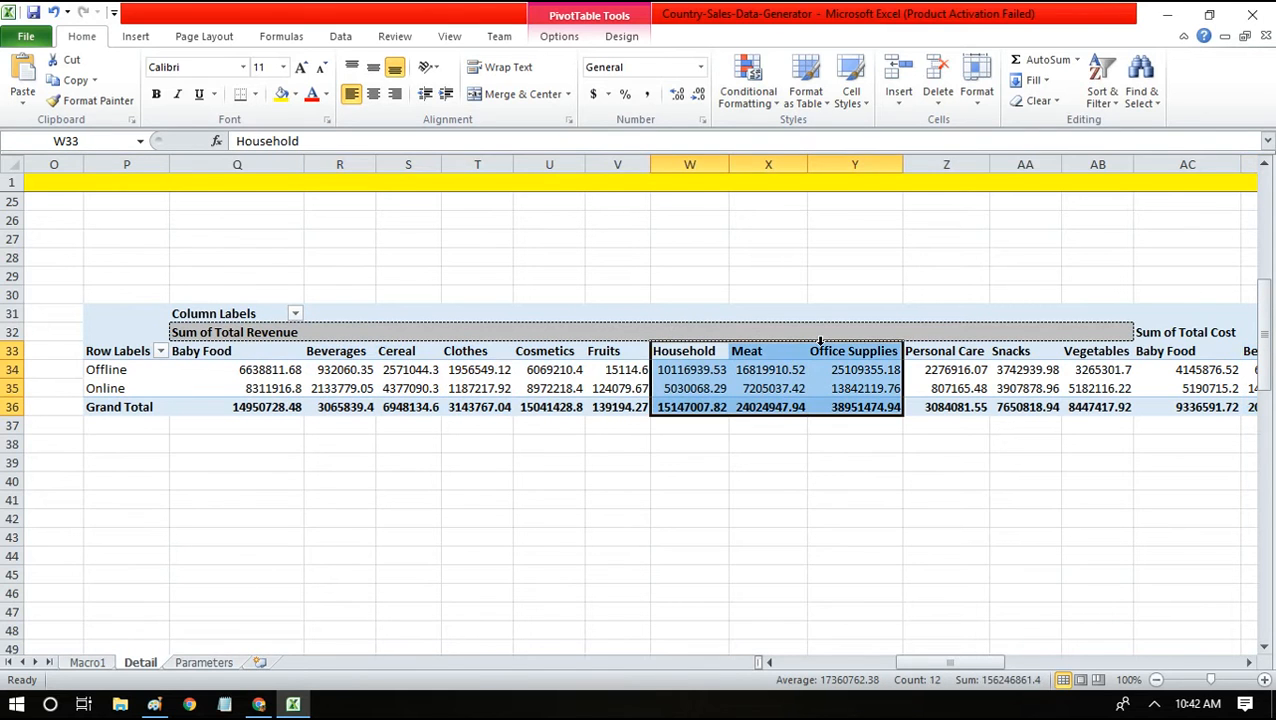
left_click(432, 371)
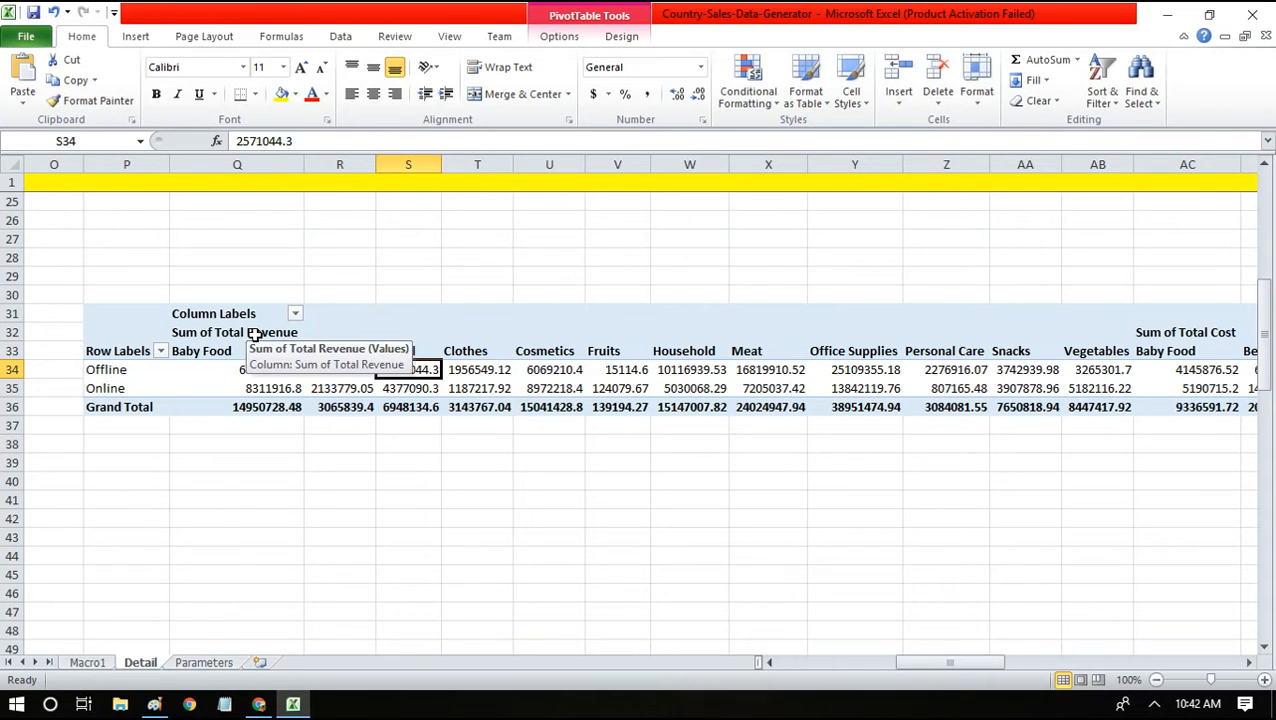
left_click(258, 704)
Check source1 against the Excel pivot, then add a Pivot transformation after source1 in dfDemo.
left_click(320, 14)
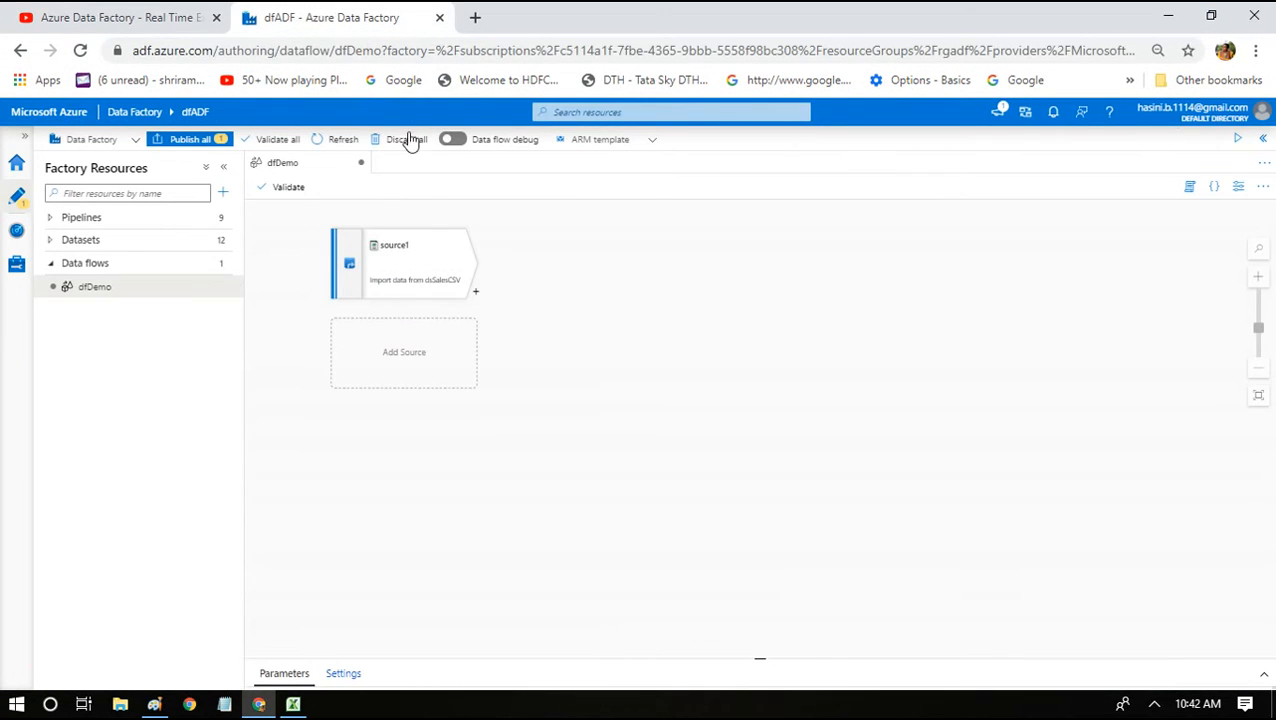
left_click(381, 252)
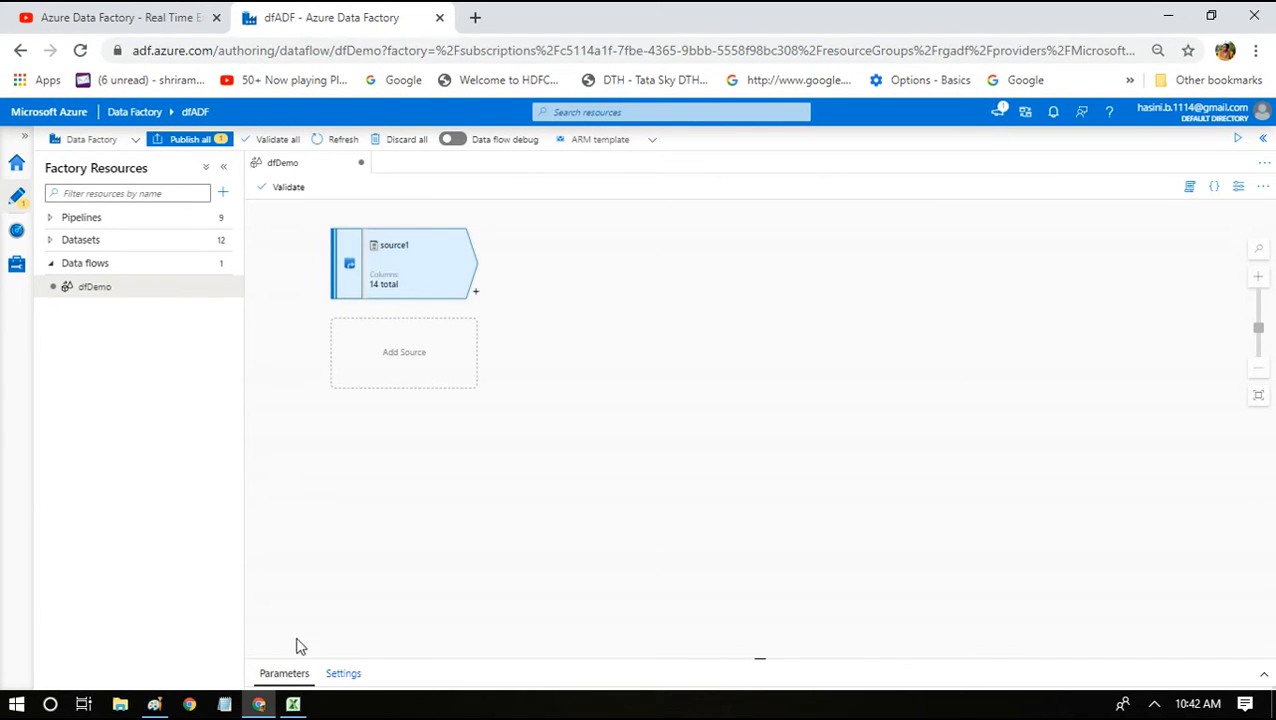
left_click(293, 704)
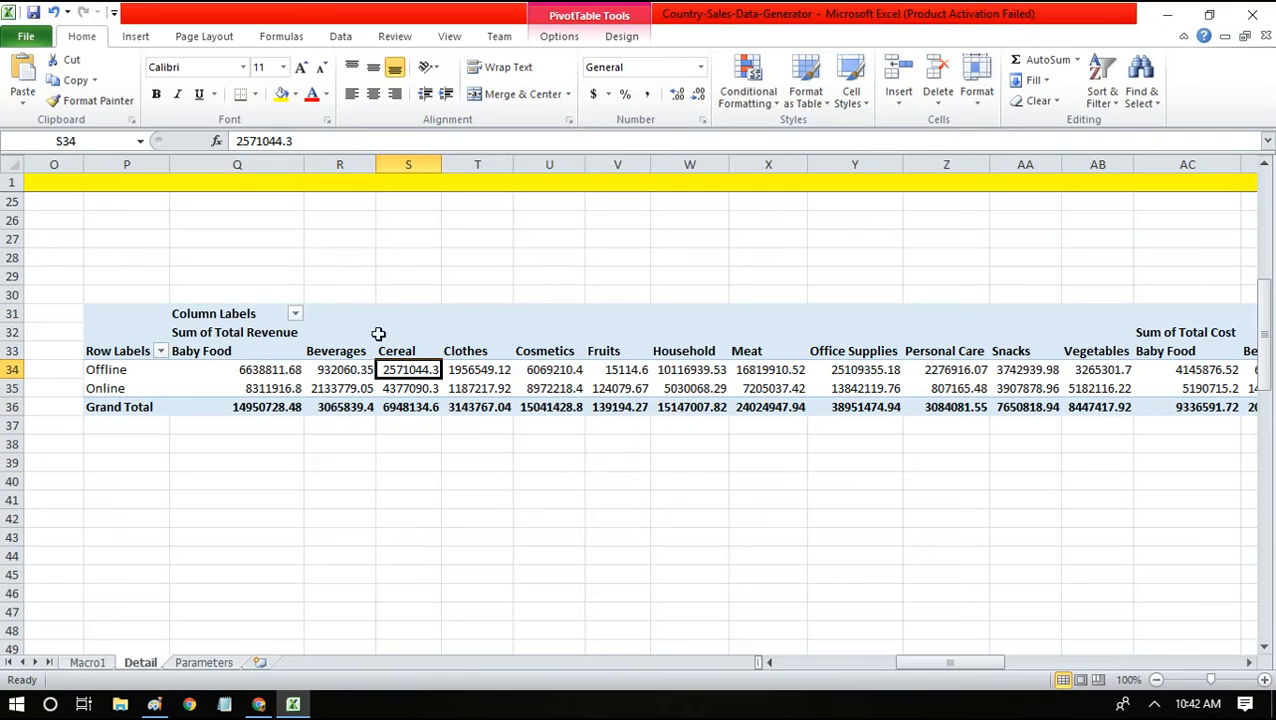
left_click(1163, 17)
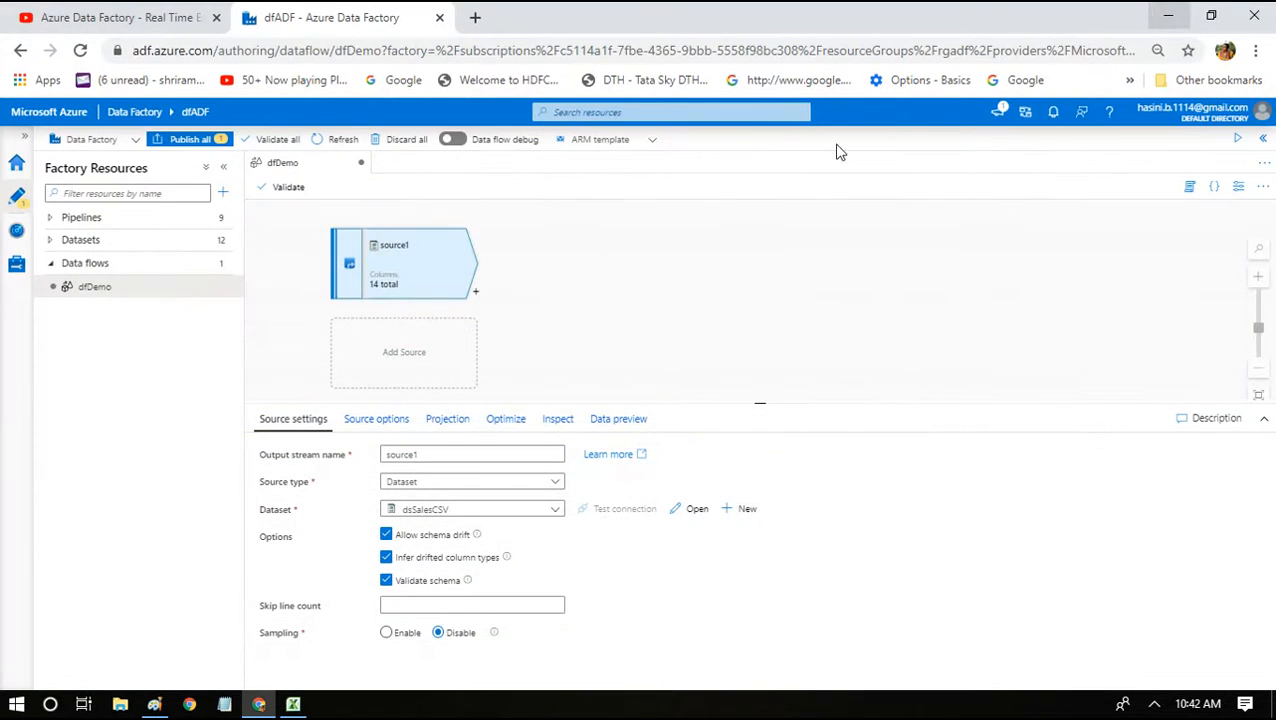
left_click(475, 293)
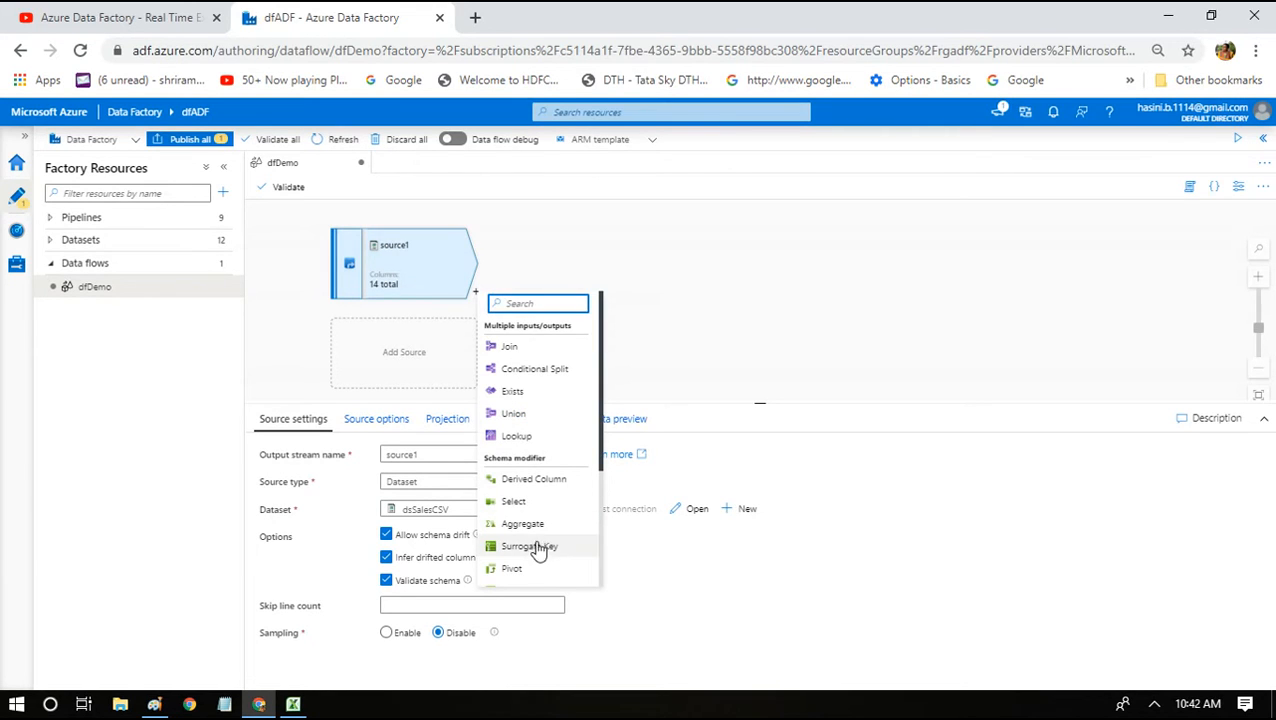
left_click(515, 568)
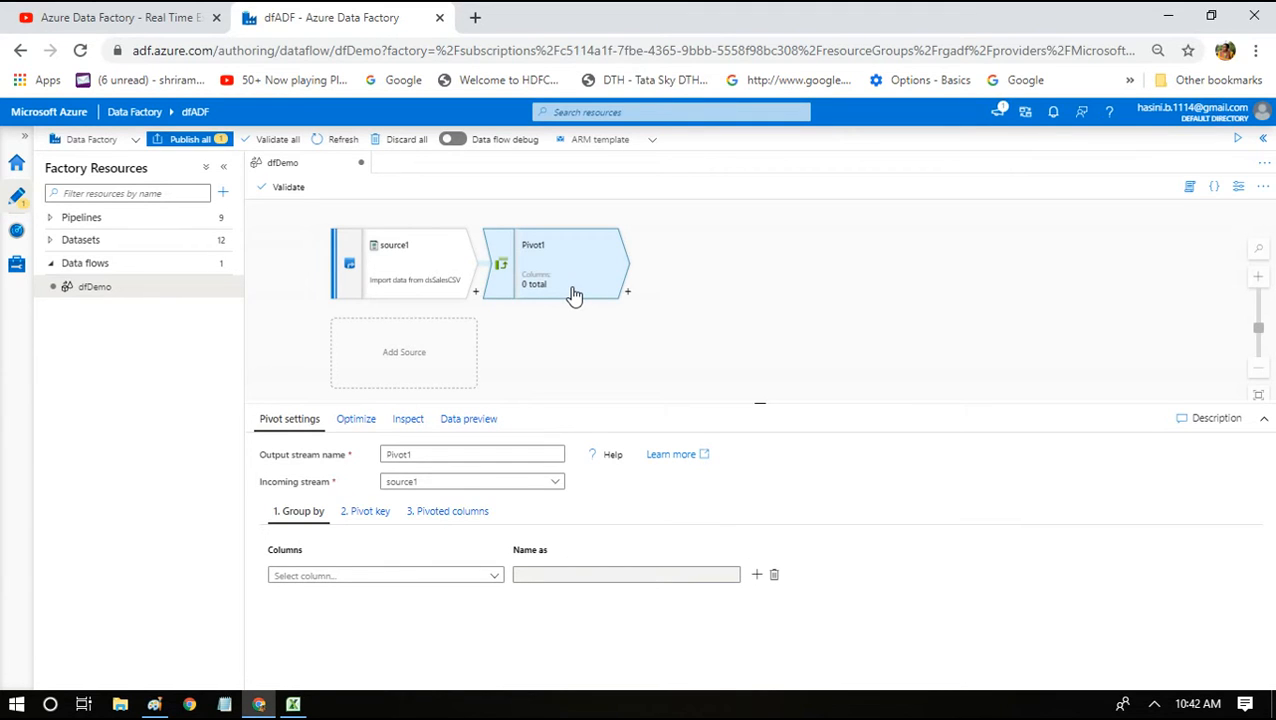
double_click(416, 455)
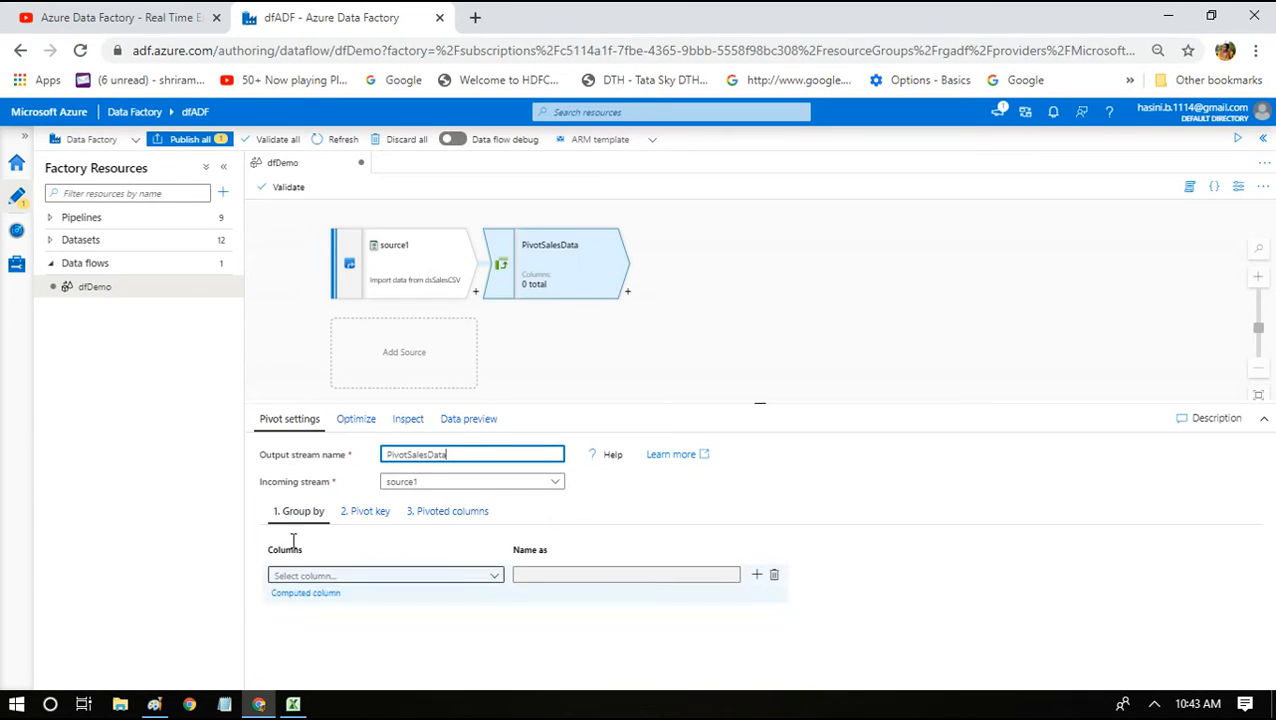
left_click(504, 578)
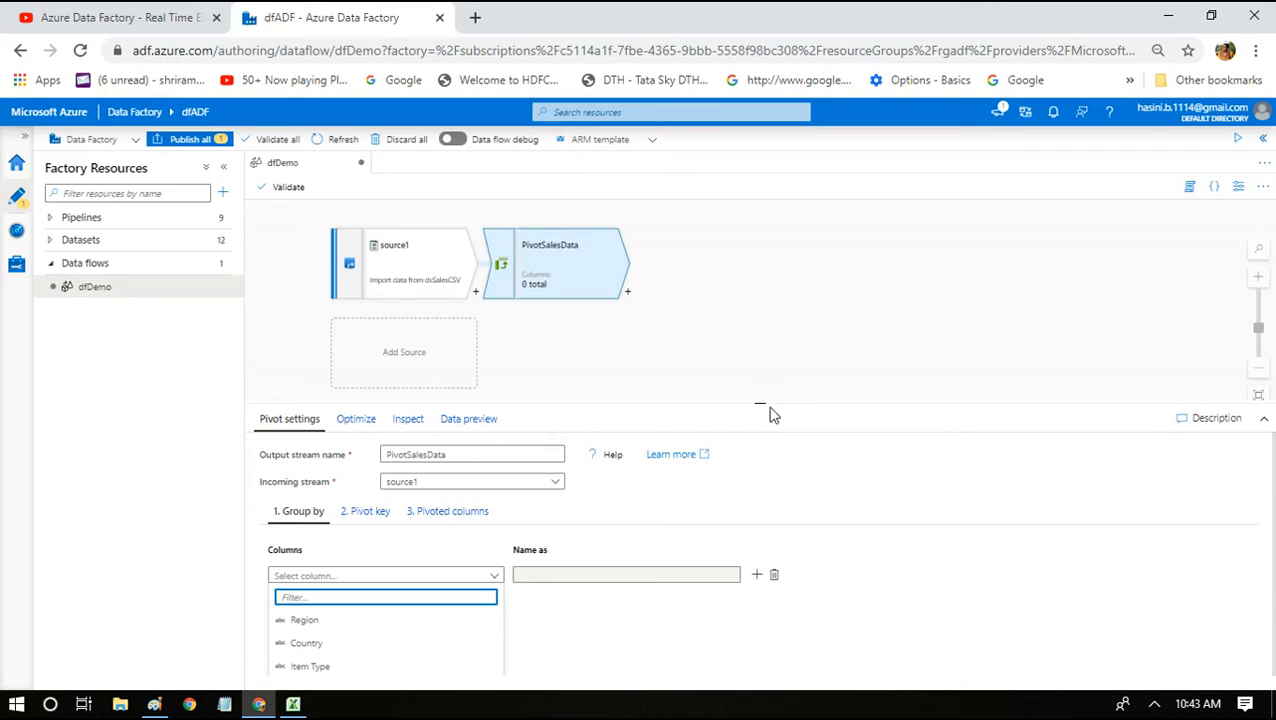
left_click_drag(763, 404, 759, 309)
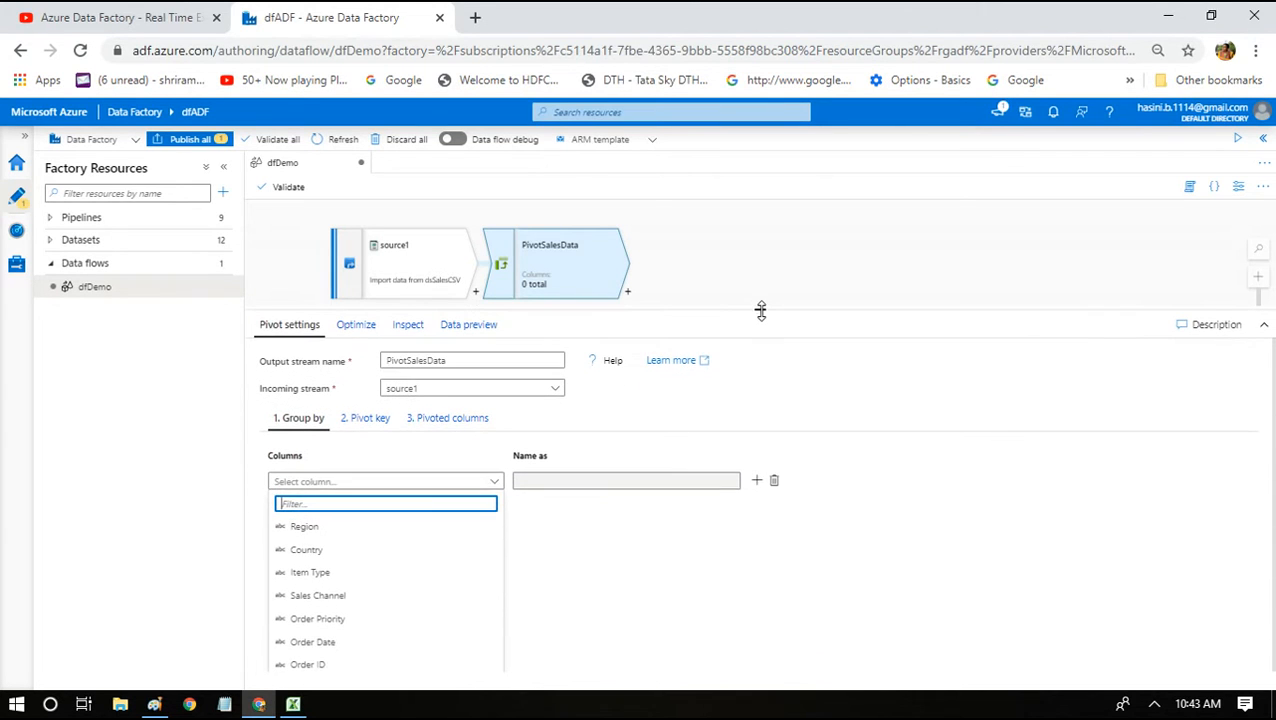
left_click(340, 597)
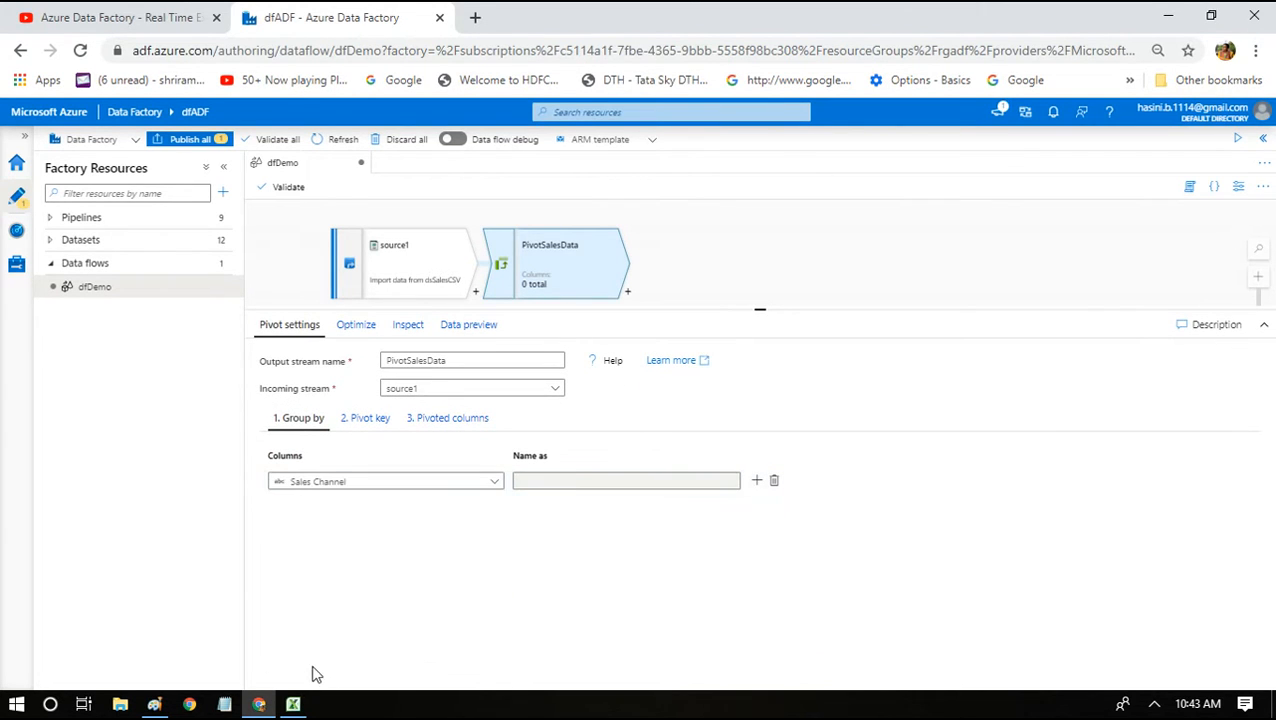
left_click(292, 705)
left_click_drag(135, 370, 134, 388)
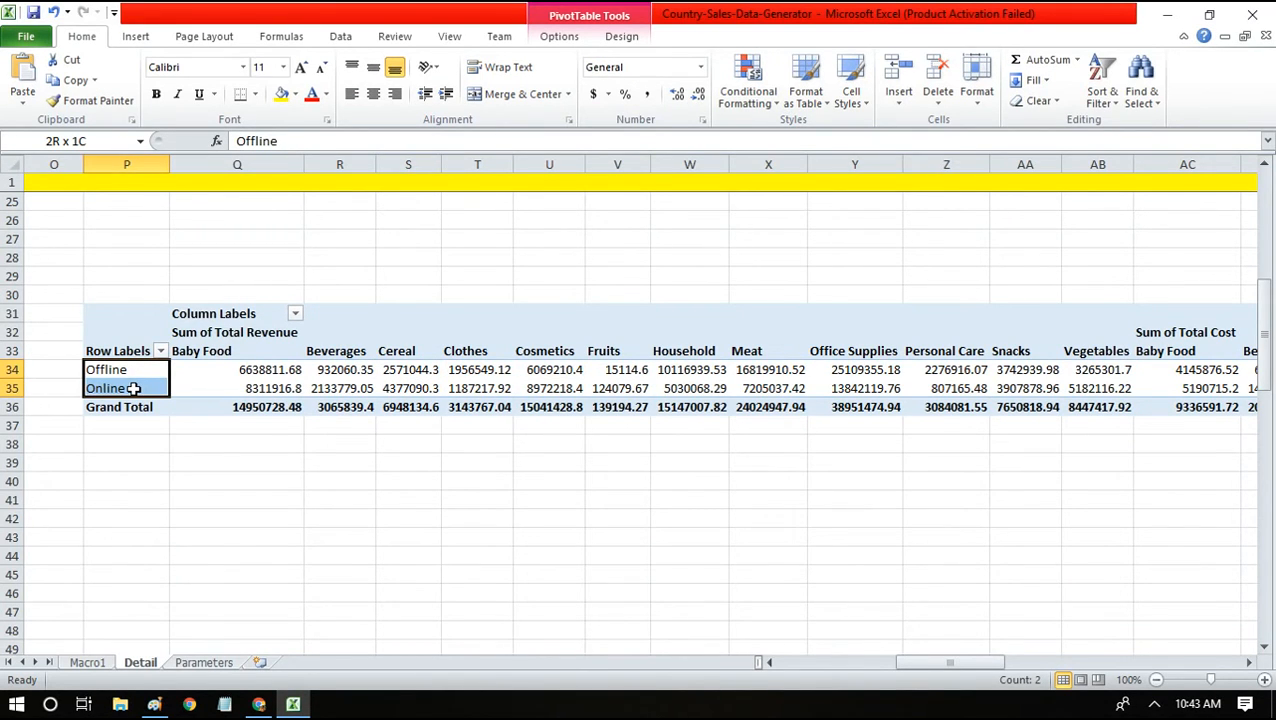
Select the Offline and Online channel labels in Excel, then go back to Data Factory.
left_click_drag(134, 388, 134, 388)
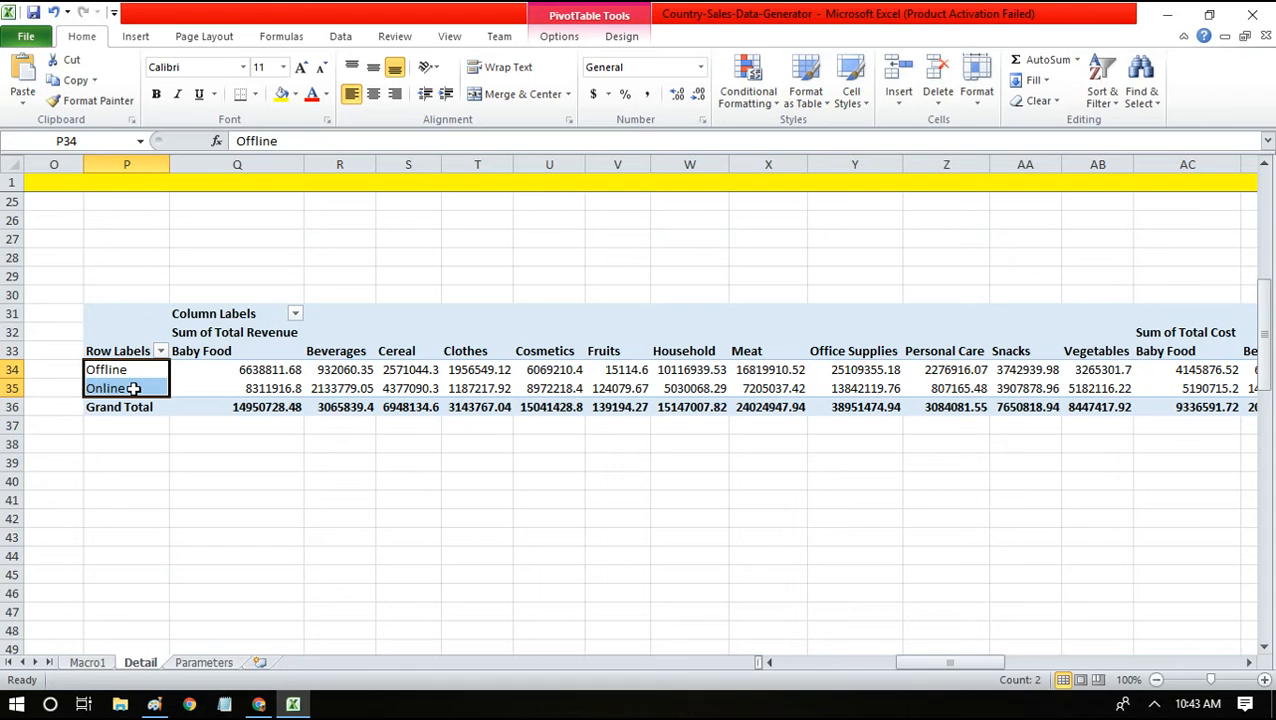
left_click(258, 705)
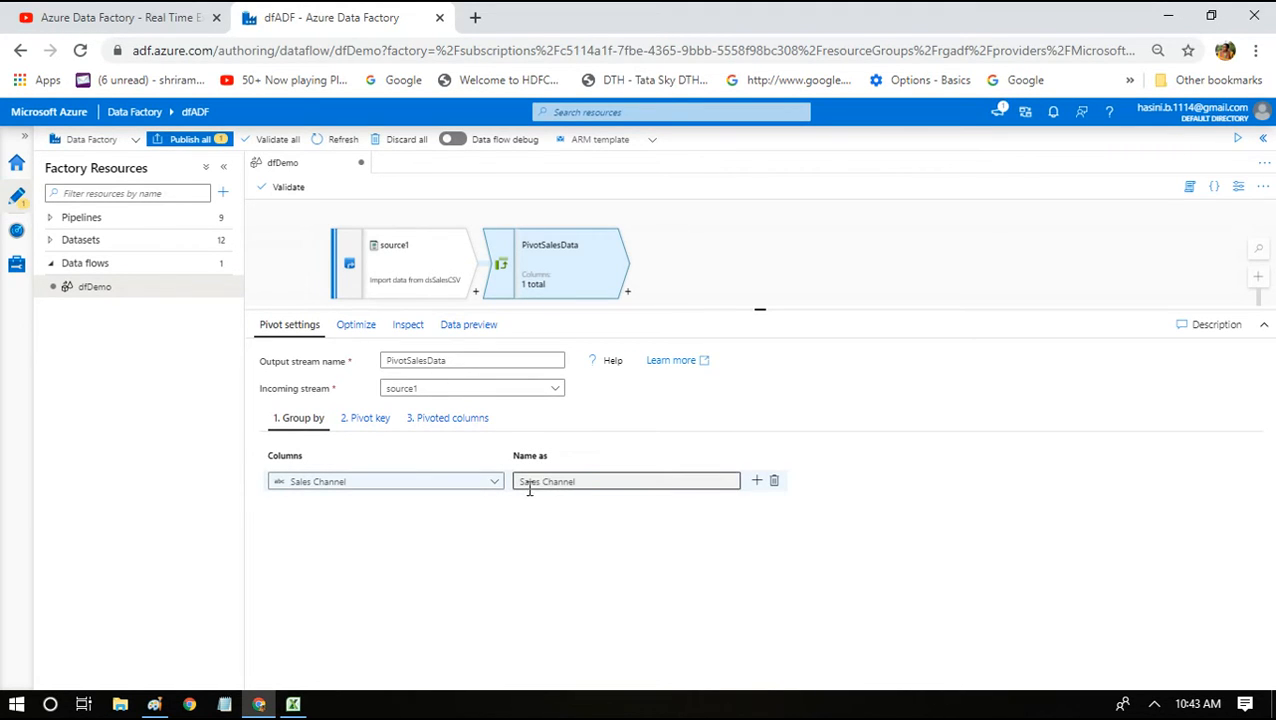
Set Item Type as PivotSalesData's pivot key, then bring the Excel pivot back to compare.
left_click(362, 417)
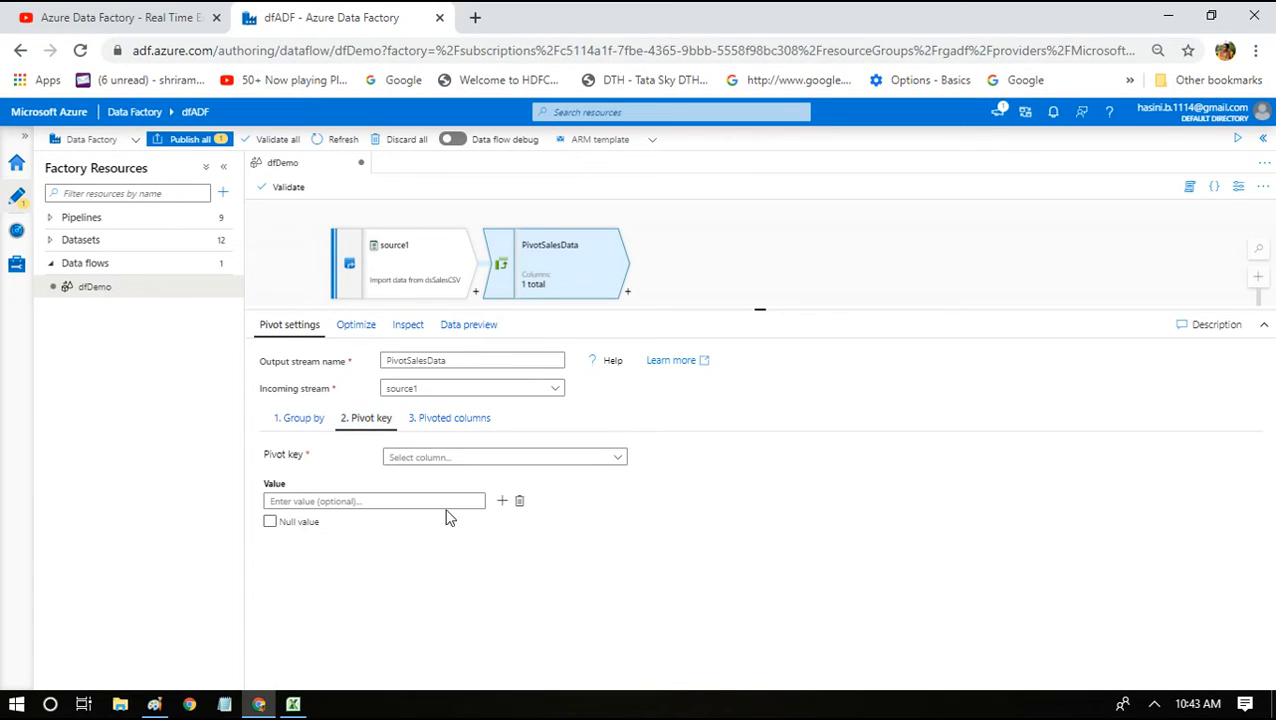
left_click(427, 461)
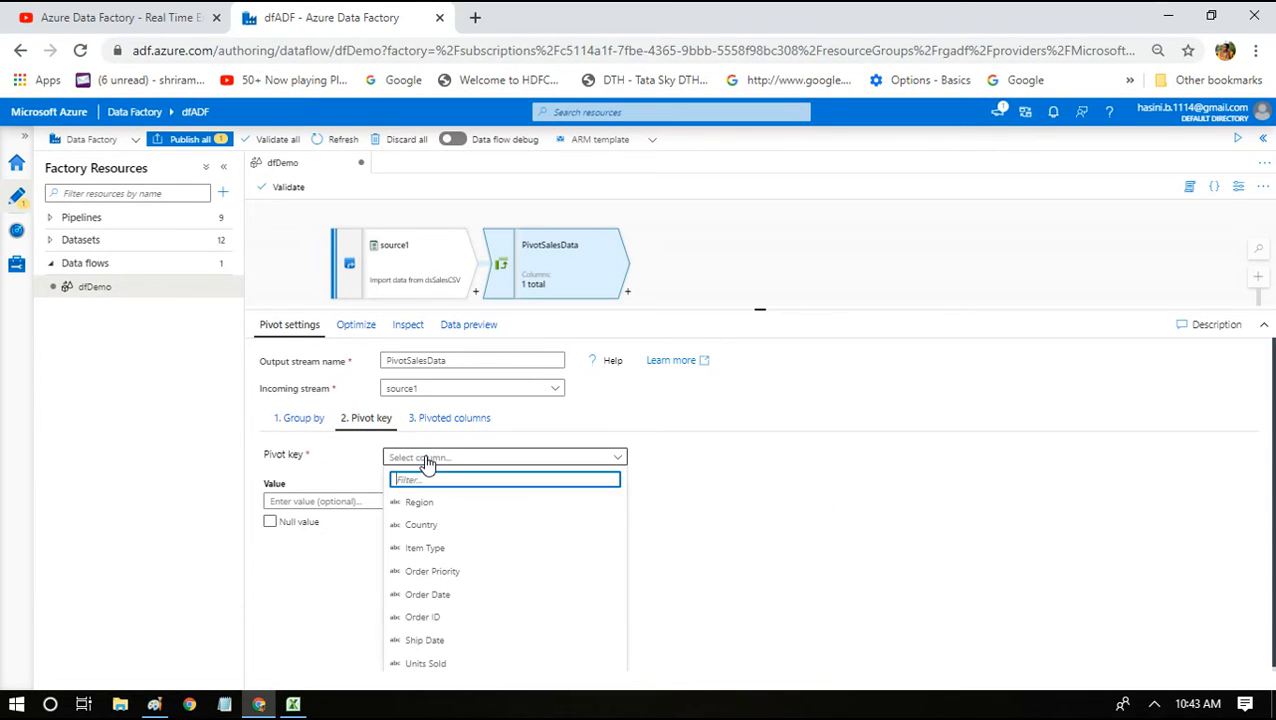
left_click(452, 550)
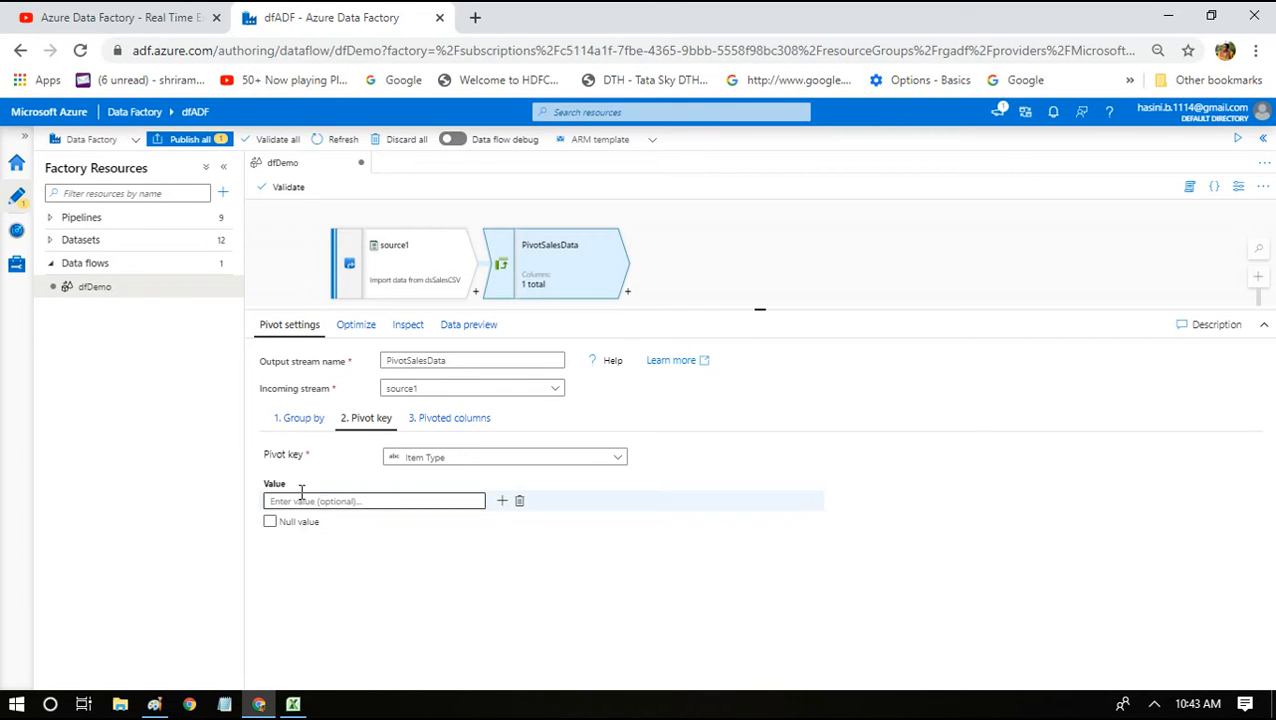
left_click(293, 704)
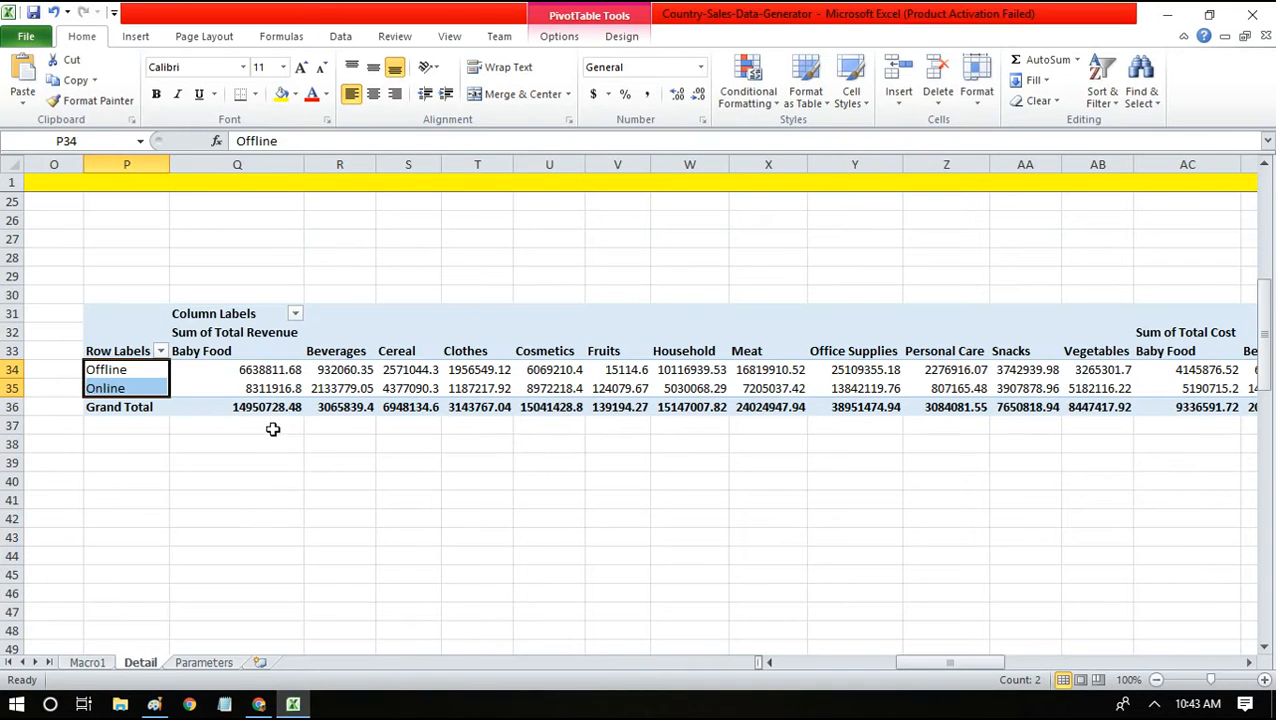
Insert a blank Macro2 sheet with Ctrl+F11 and return to the Detail sheet.
left_click(250, 494)
key("Home")
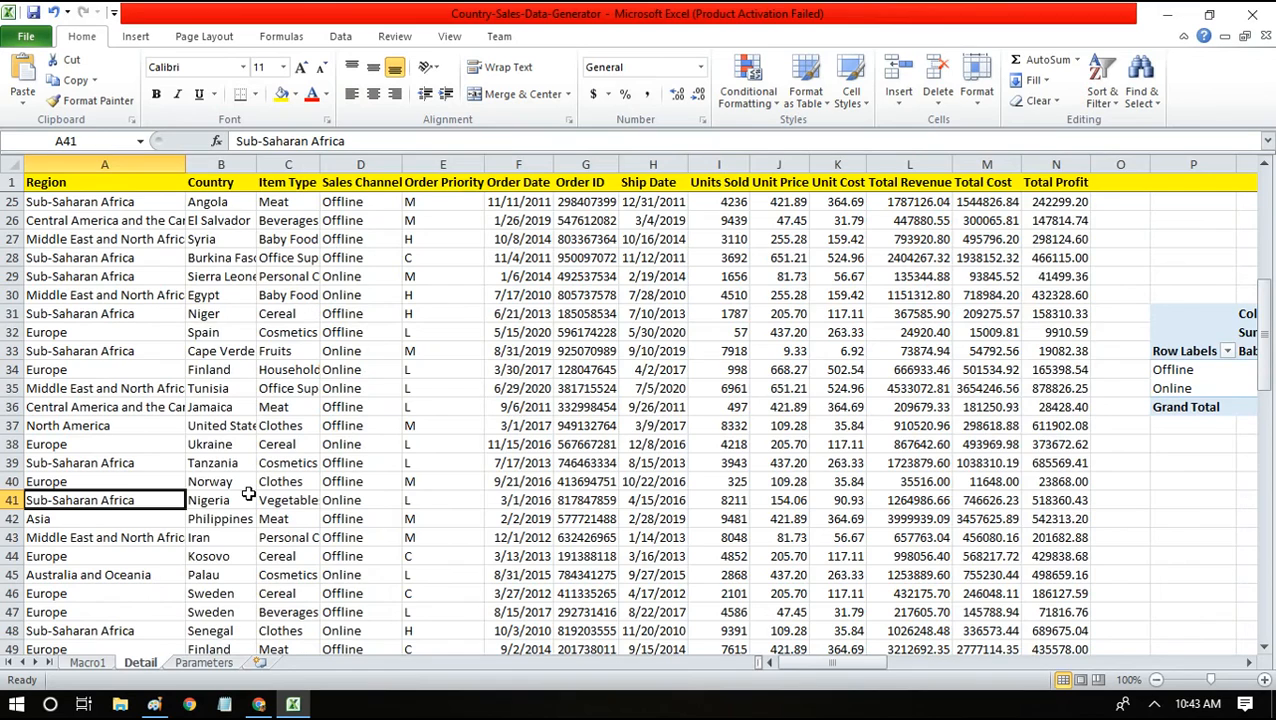
key("ctrl+F11")
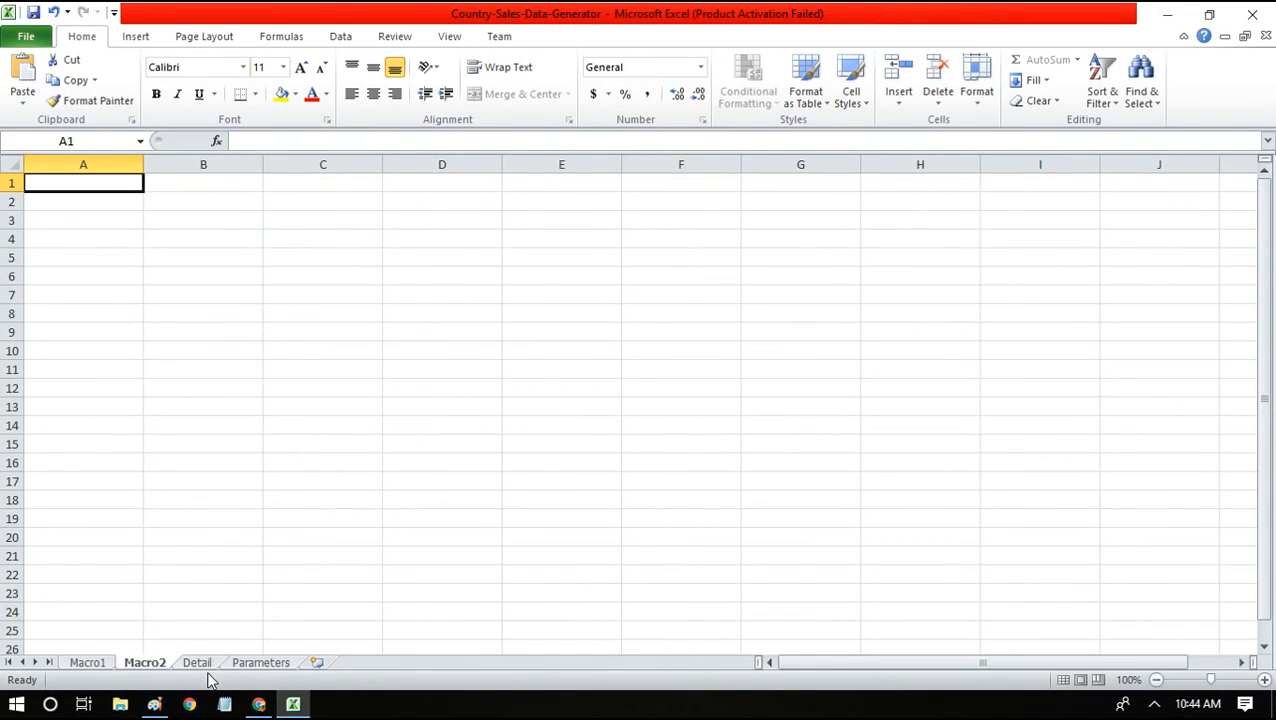
left_click(198, 663)
Widen column C so full item names like Office Supplies and Personal Care show.
left_click(283, 242)
key("Up")
key("Up")
key("Down")
key("Down")
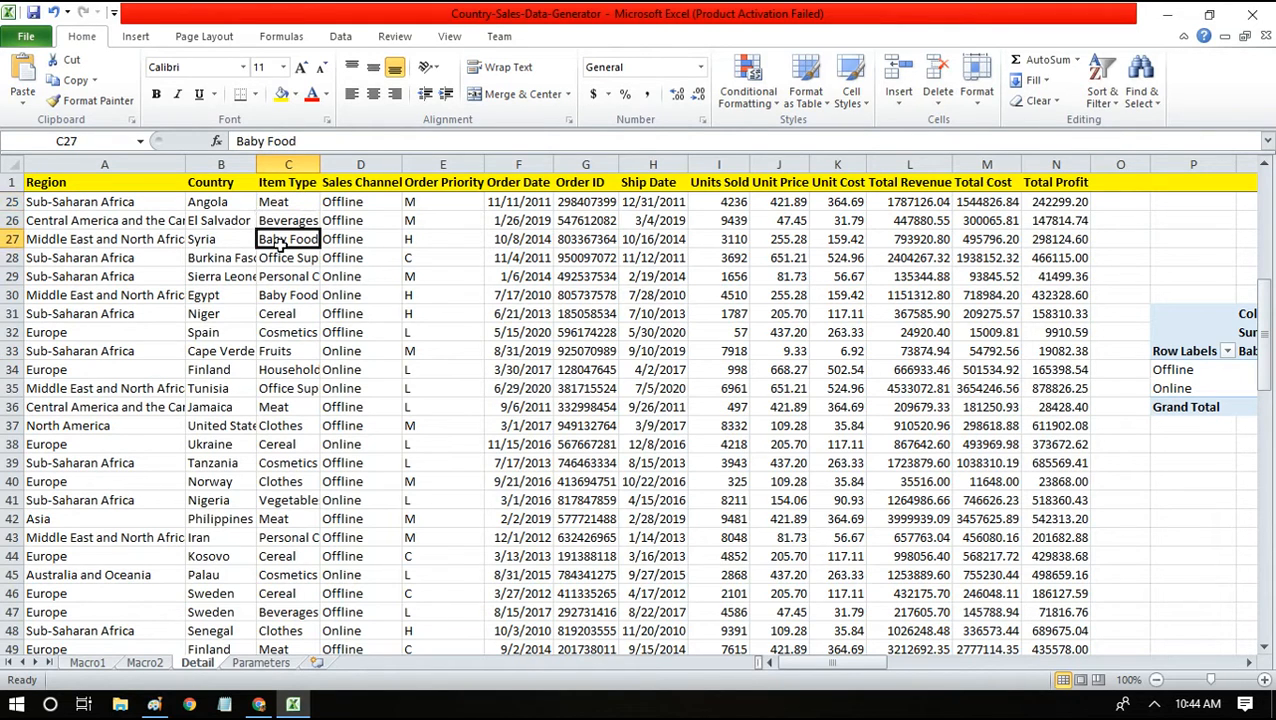
right_click(300, 166)
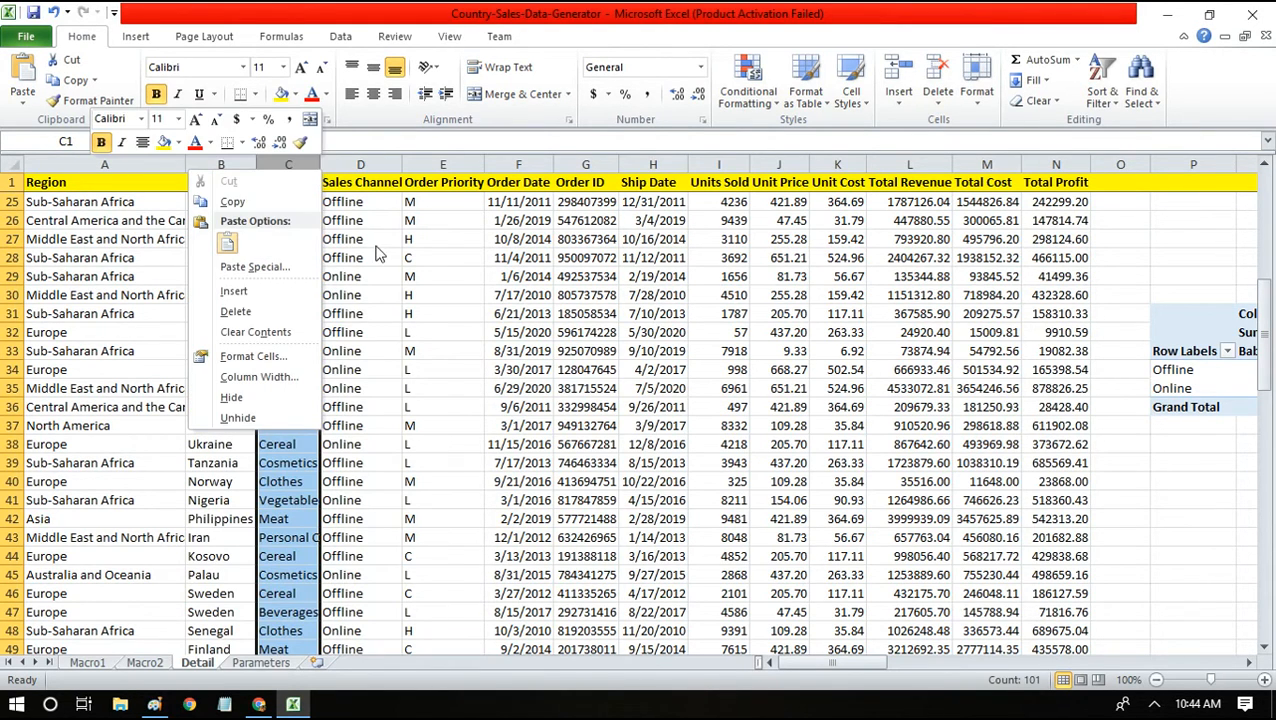
key("Escape")
left_click_drag(322, 162, 456, 162)
Select the Baby Food, Office Supplies and Personal Care cells in C27:C29.
left_click(335, 220)
key("Down")
key("Down")
key("Down")
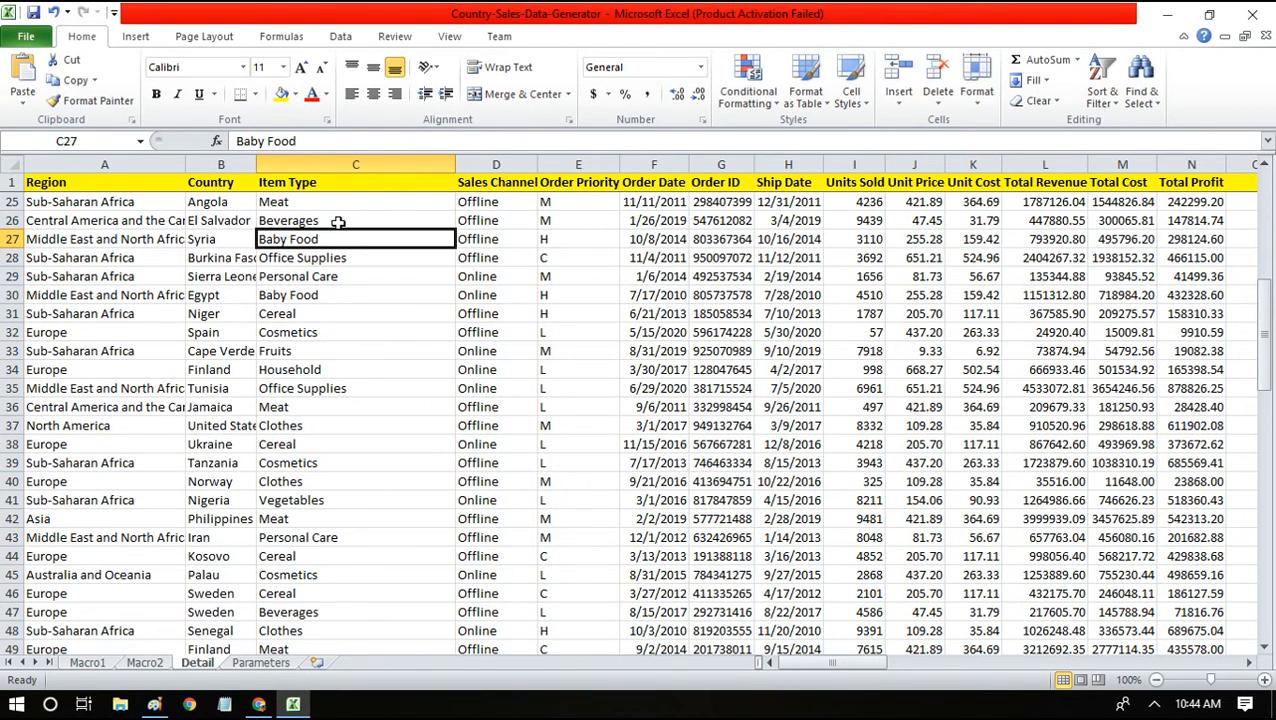
key("Up")
key("Up")
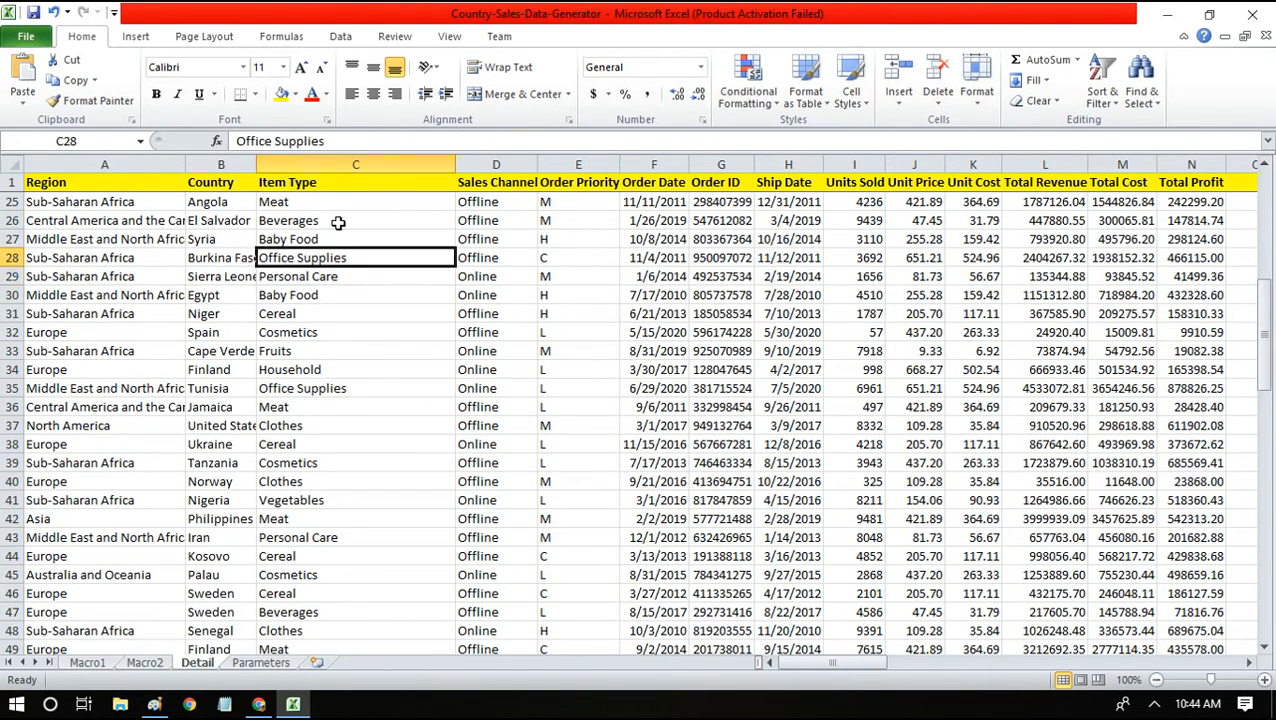
key("shift+Down")
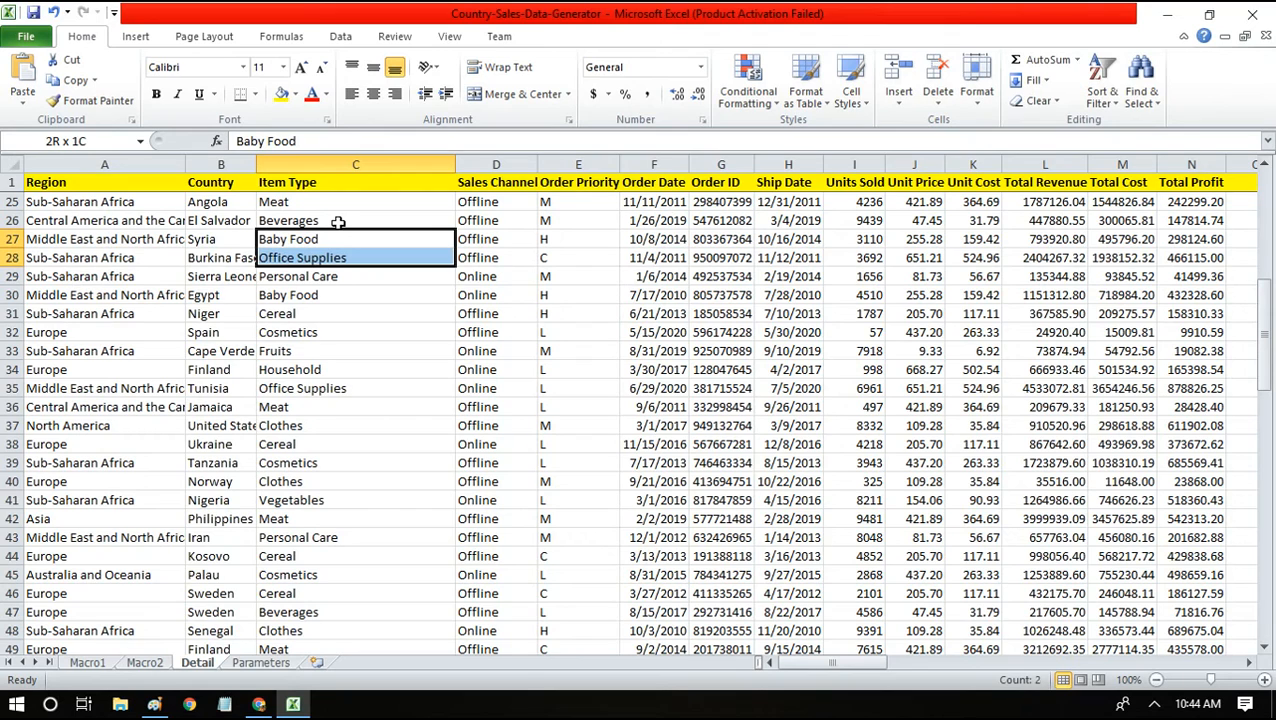
key("shift+Down")
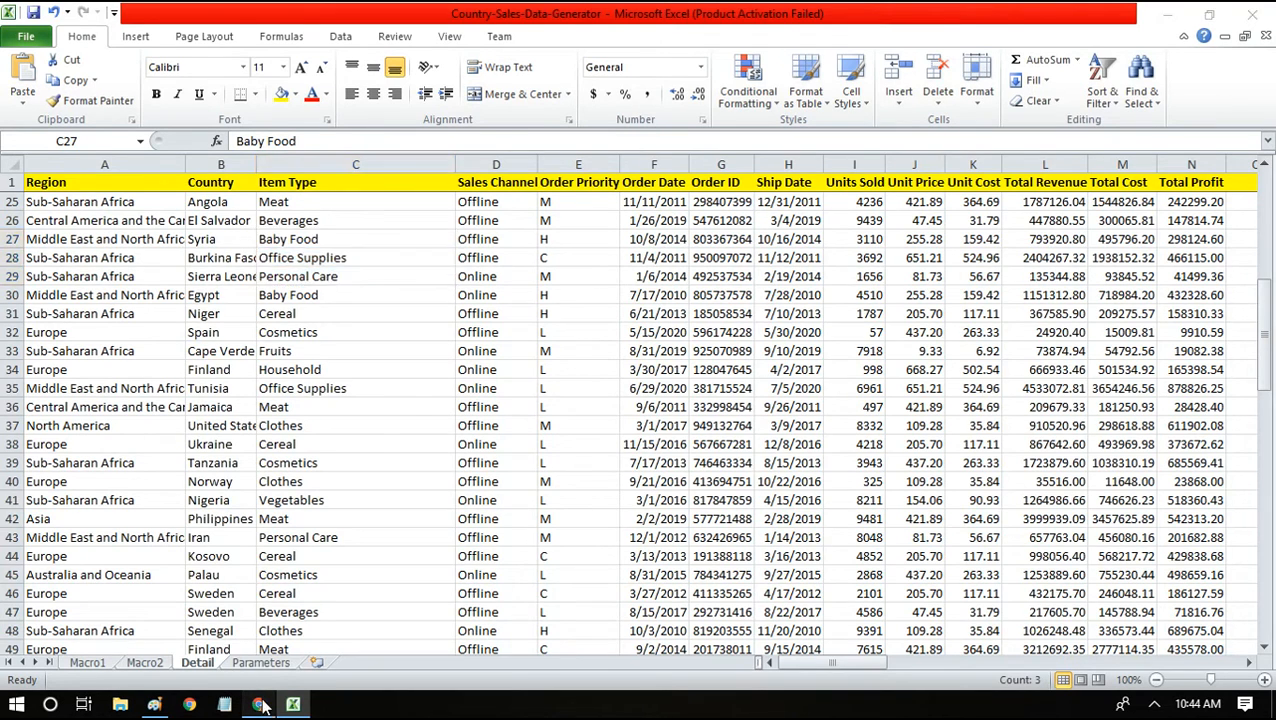
left_click(259, 705)
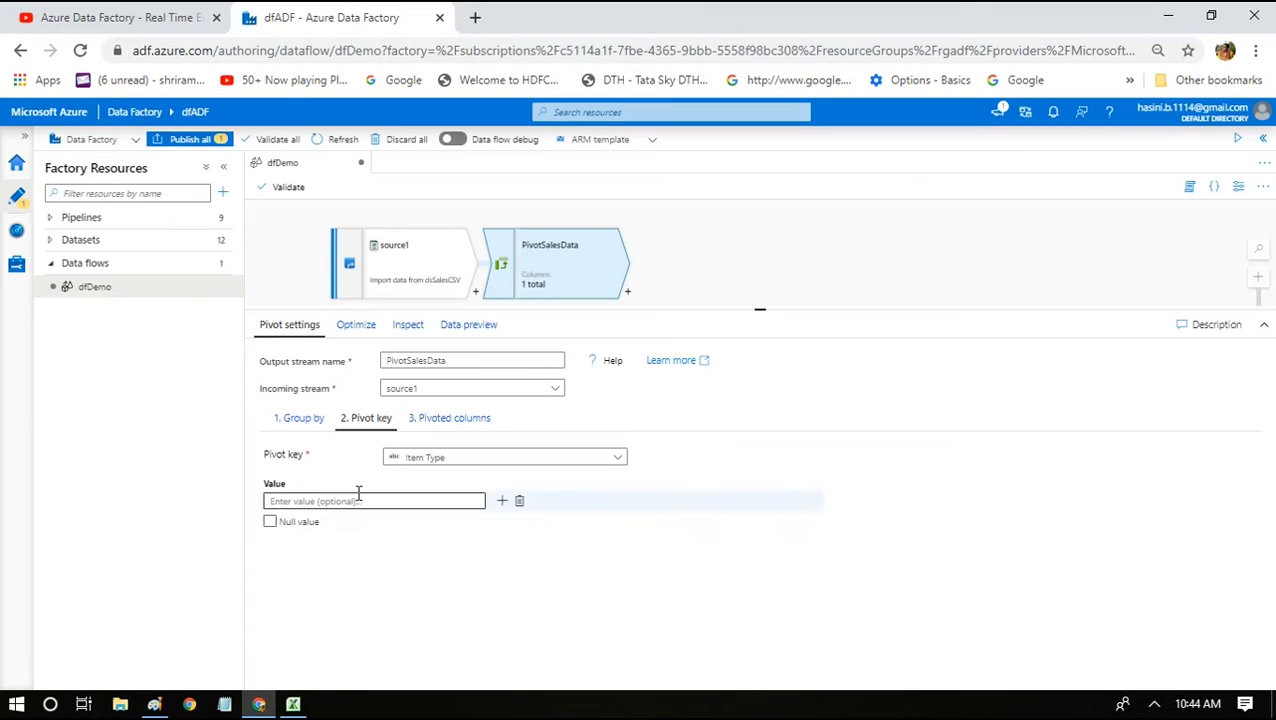
Show PivotSalesData's Pivoted columns settings and click into the empty Pivot expression field.
left_click(428, 422)
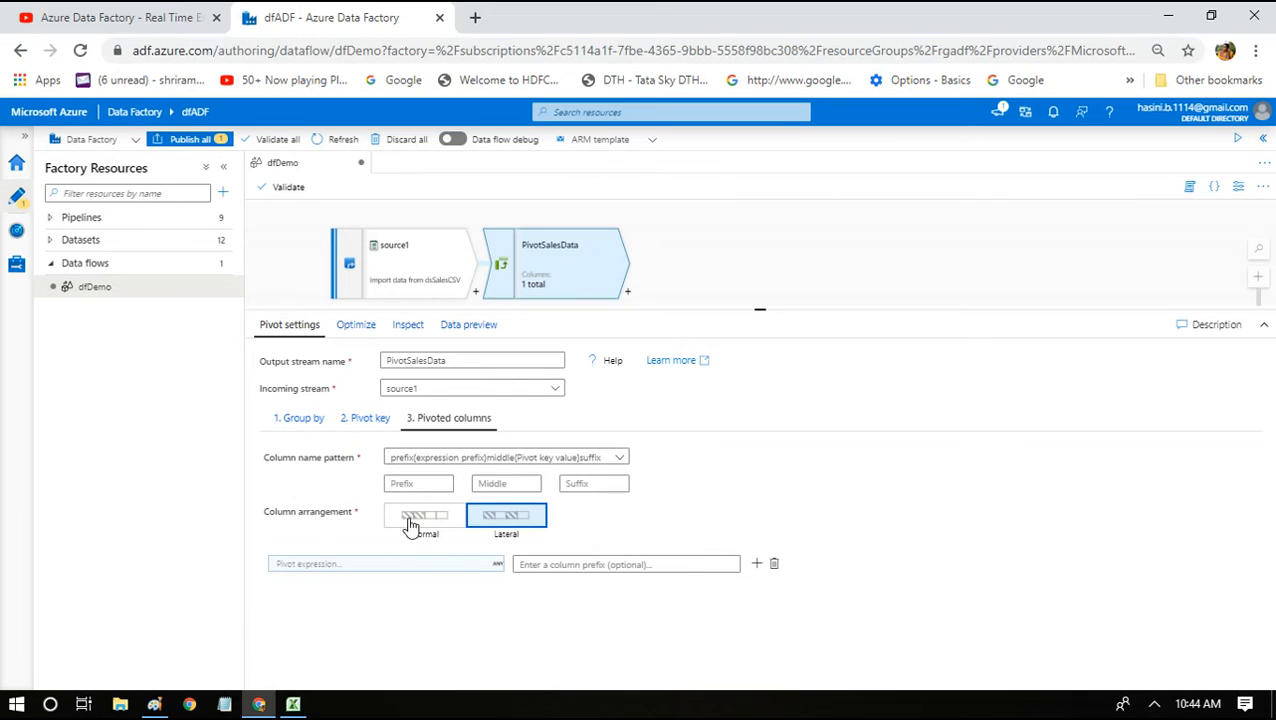
left_click(428, 568)
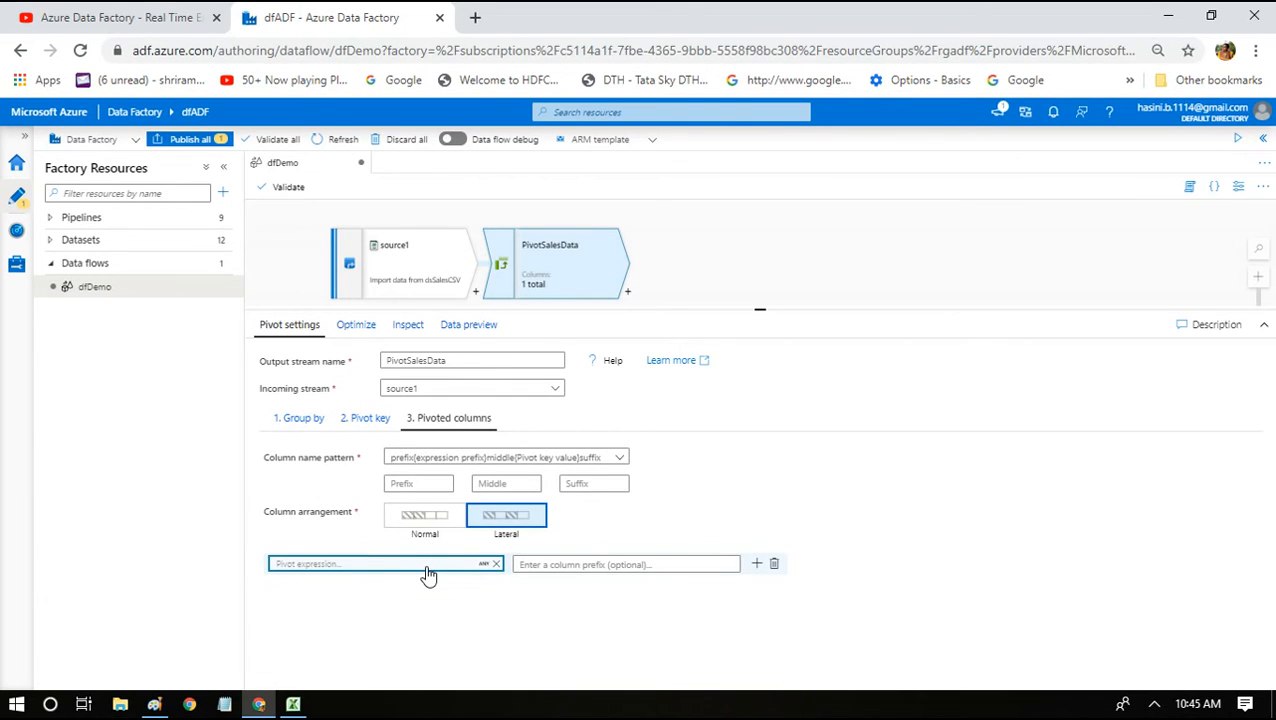
Check the Excel pivot's revenue figures, then return to PivotSalesData's pivoted column expression field.
mouse_move(296, 706)
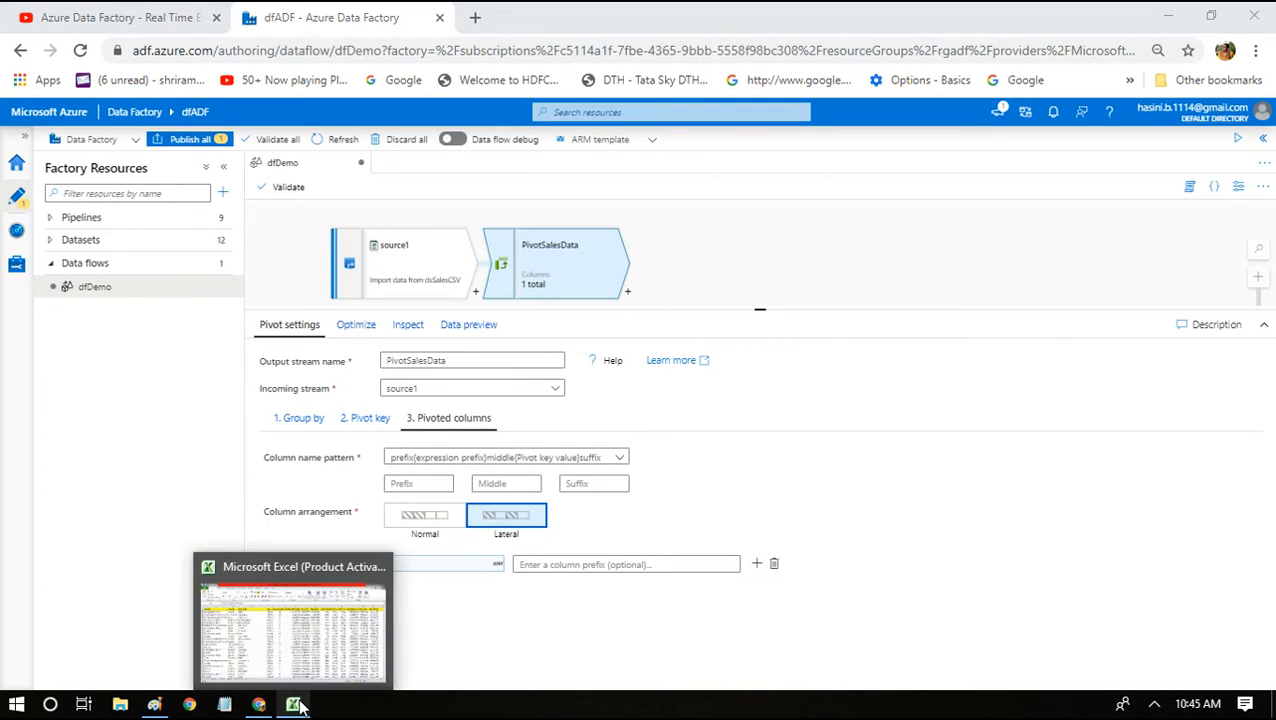
left_click(305, 637)
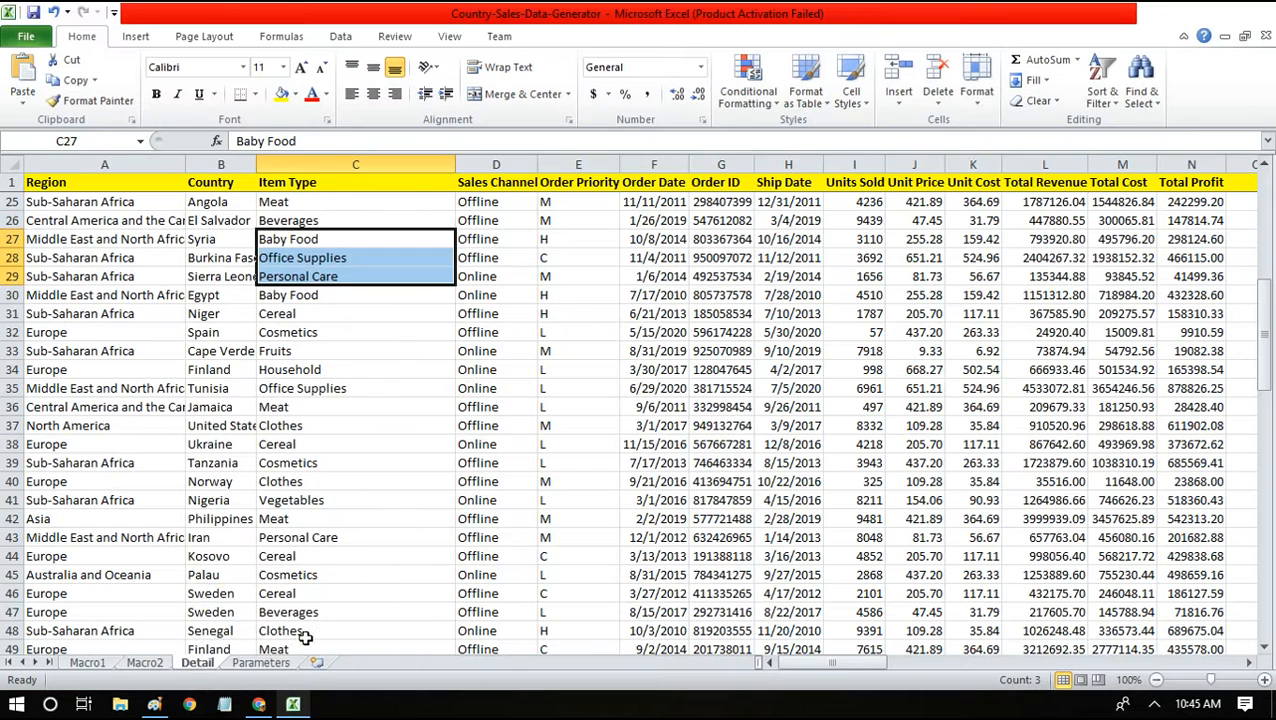
left_click(873, 369)
key("Right")
key("Right")
key("Right")
key("Right")
key("Right")
key("Right")
key("Right")
key("Right")
key("Right")
key("Right")
key("Right")
key("Right")
key("Right")
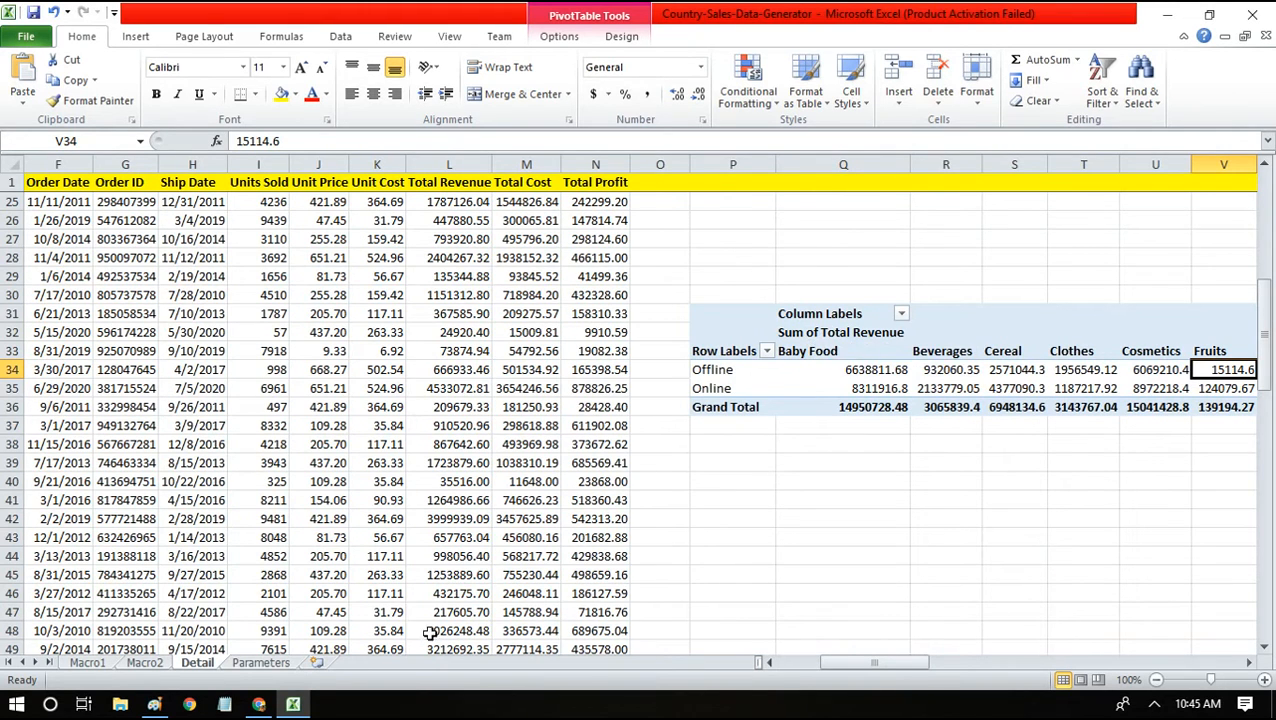
left_click(259, 705)
left_click(320, 566)
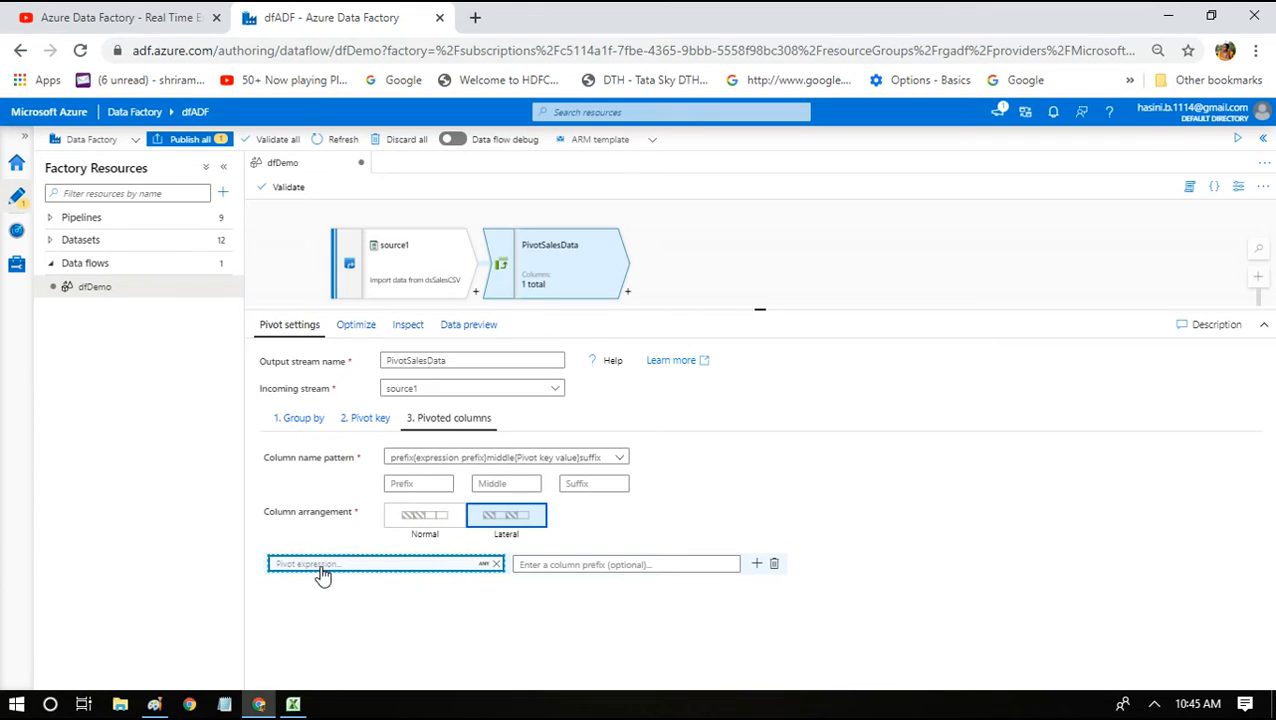
Set the PivotSalesData pivot expression to sum({Total Revenue}) in the expression builder and save it.
left_click(320, 566)
type("su")
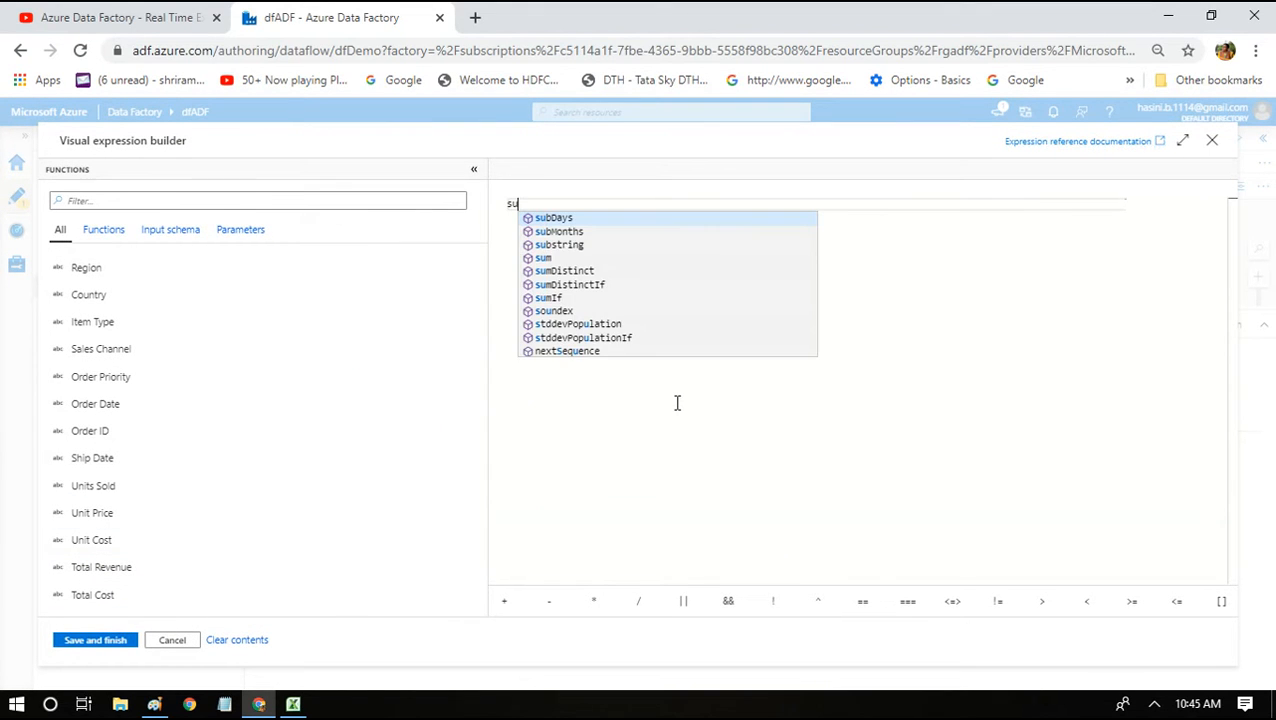
type("m")
key("Return")
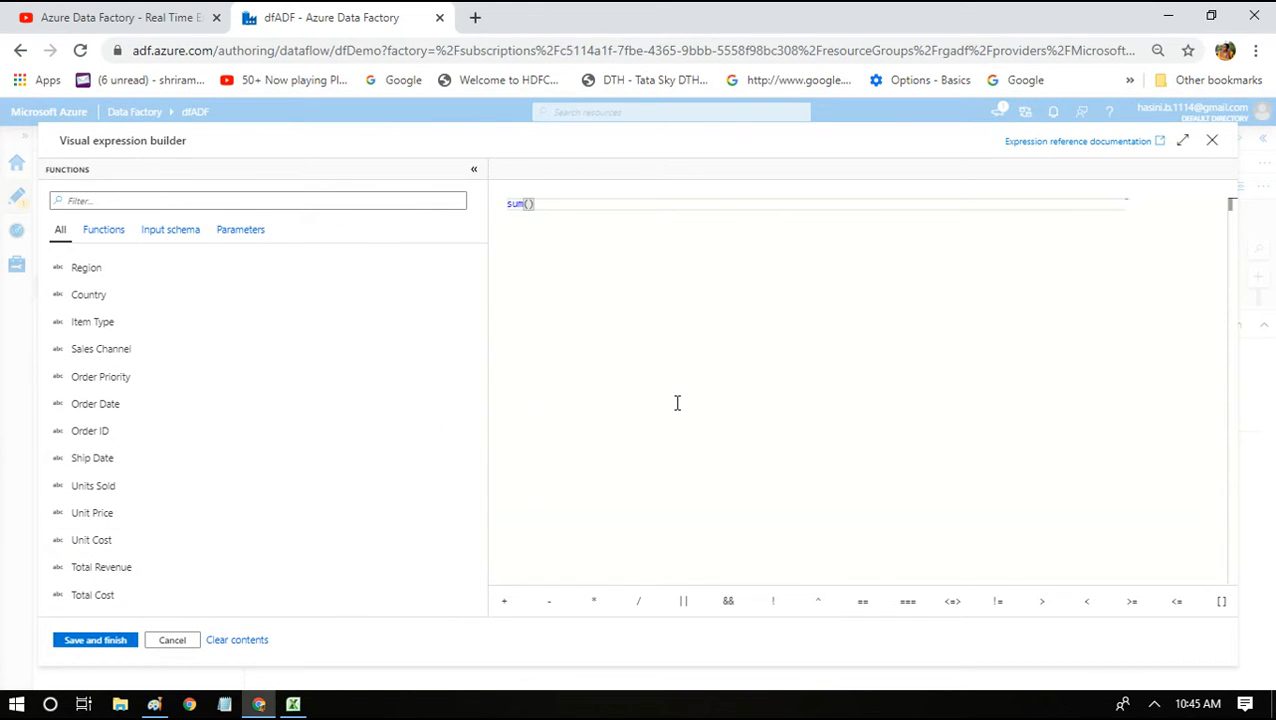
type("Tot")
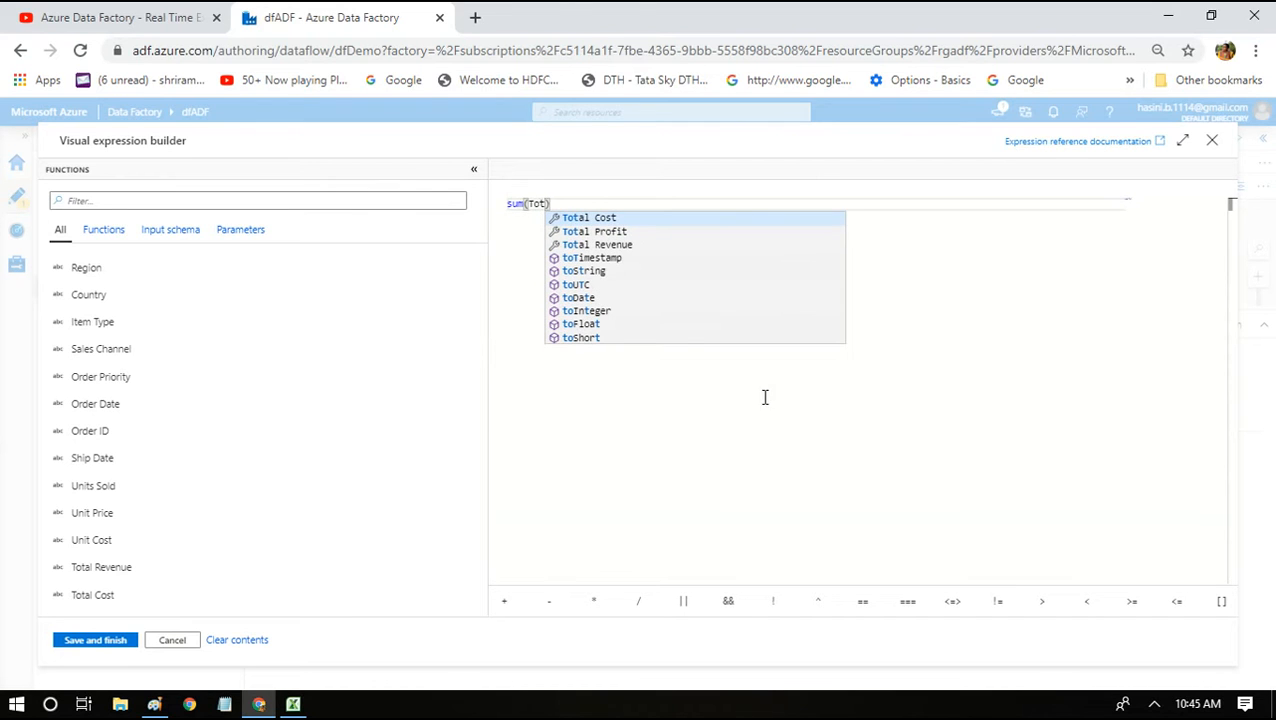
left_click(634, 245)
left_click(68, 648)
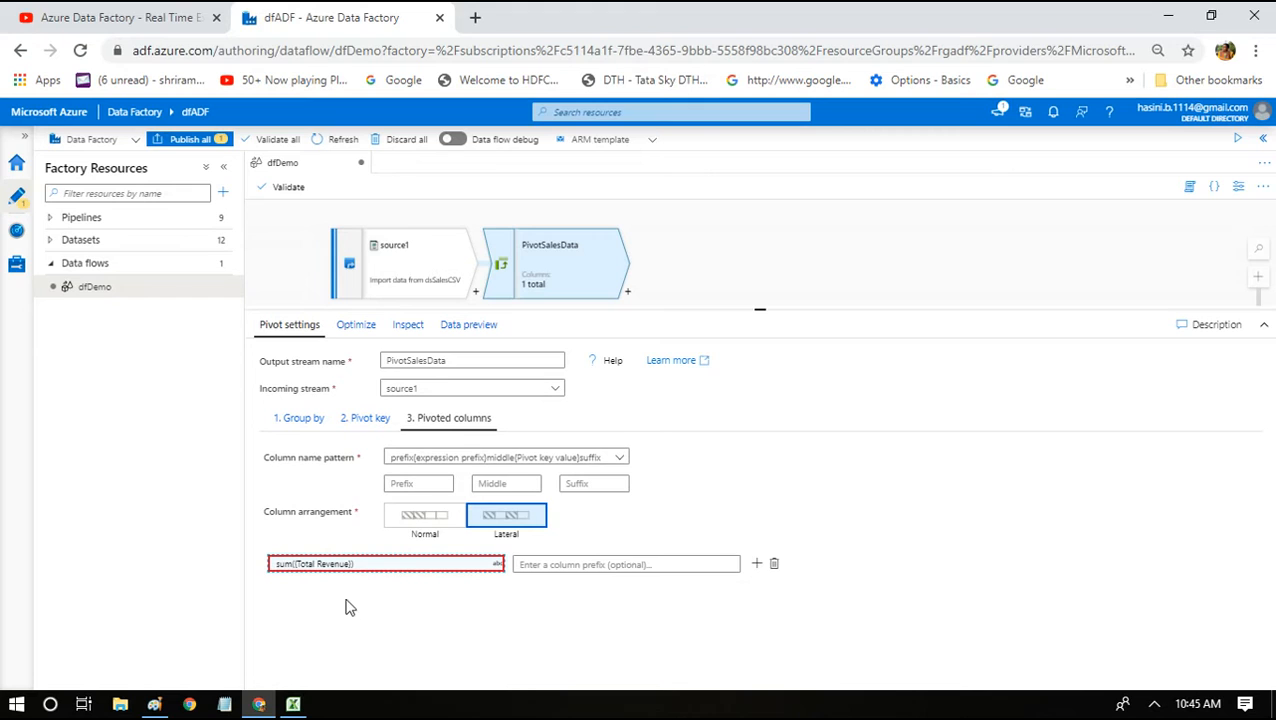
mouse_move(341, 567)
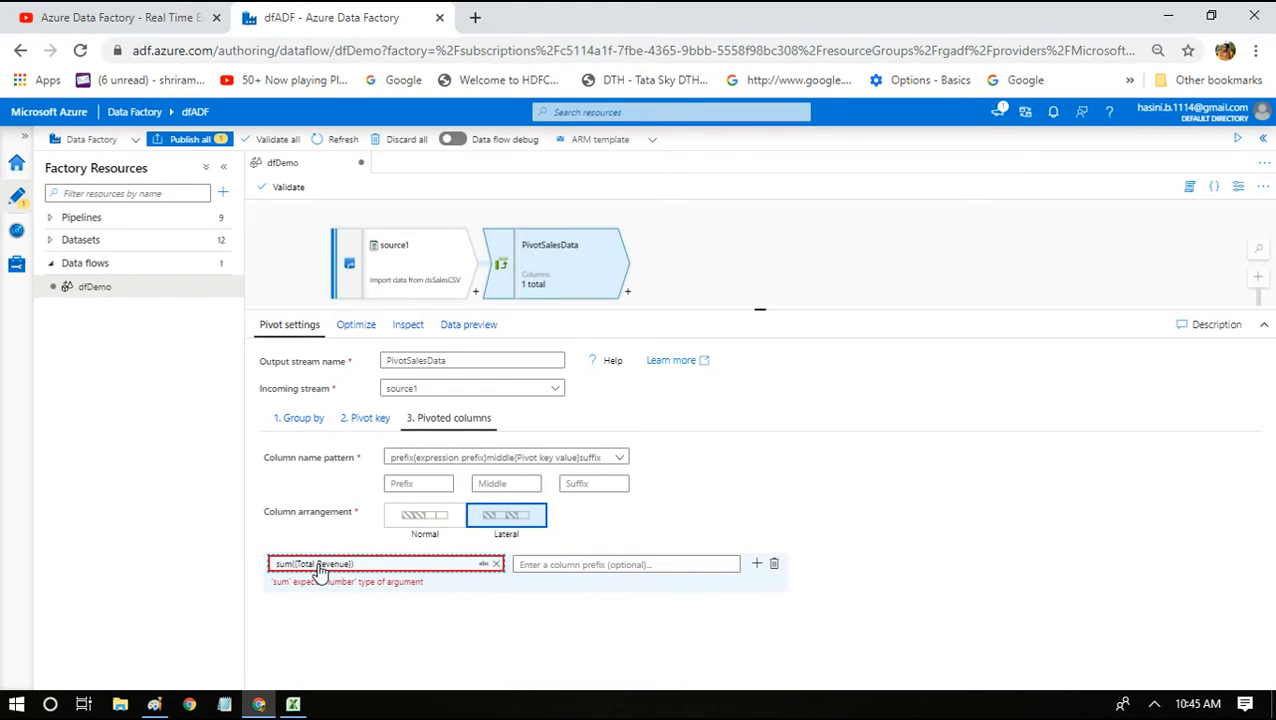
left_click_drag(318, 566, 414, 256)
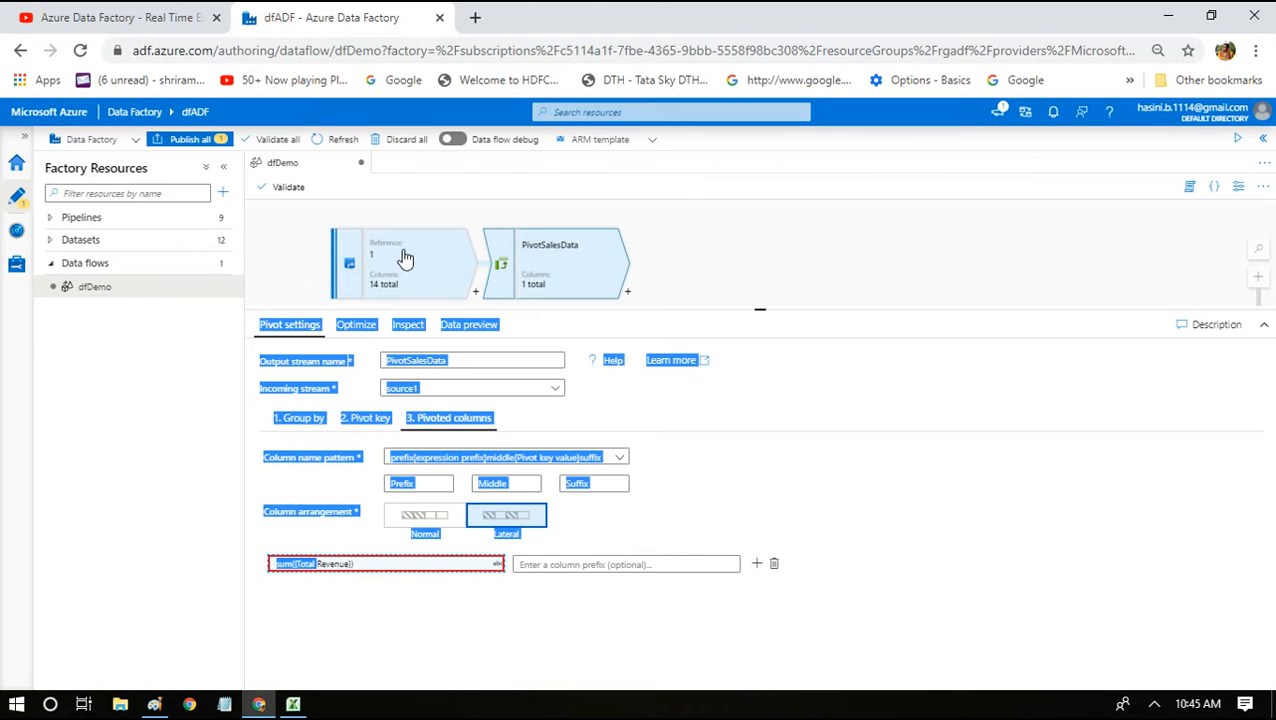
left_click(680, 224)
left_click(419, 256)
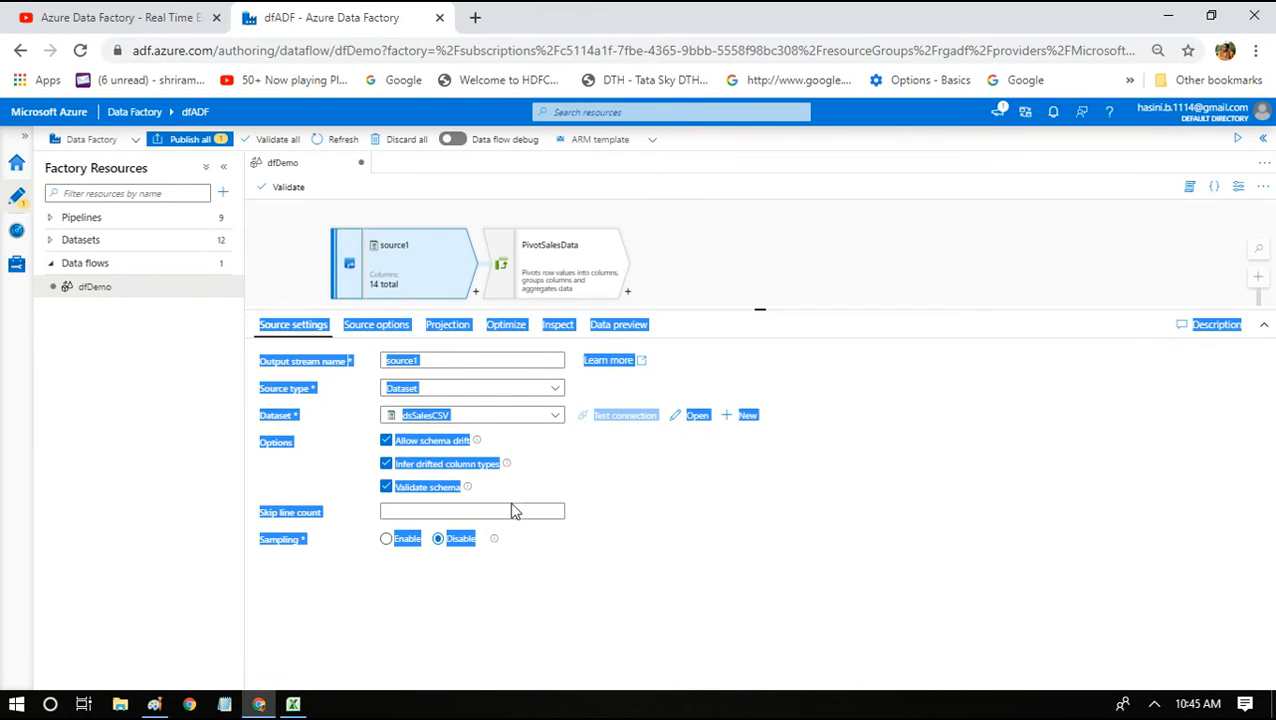
left_click(467, 332)
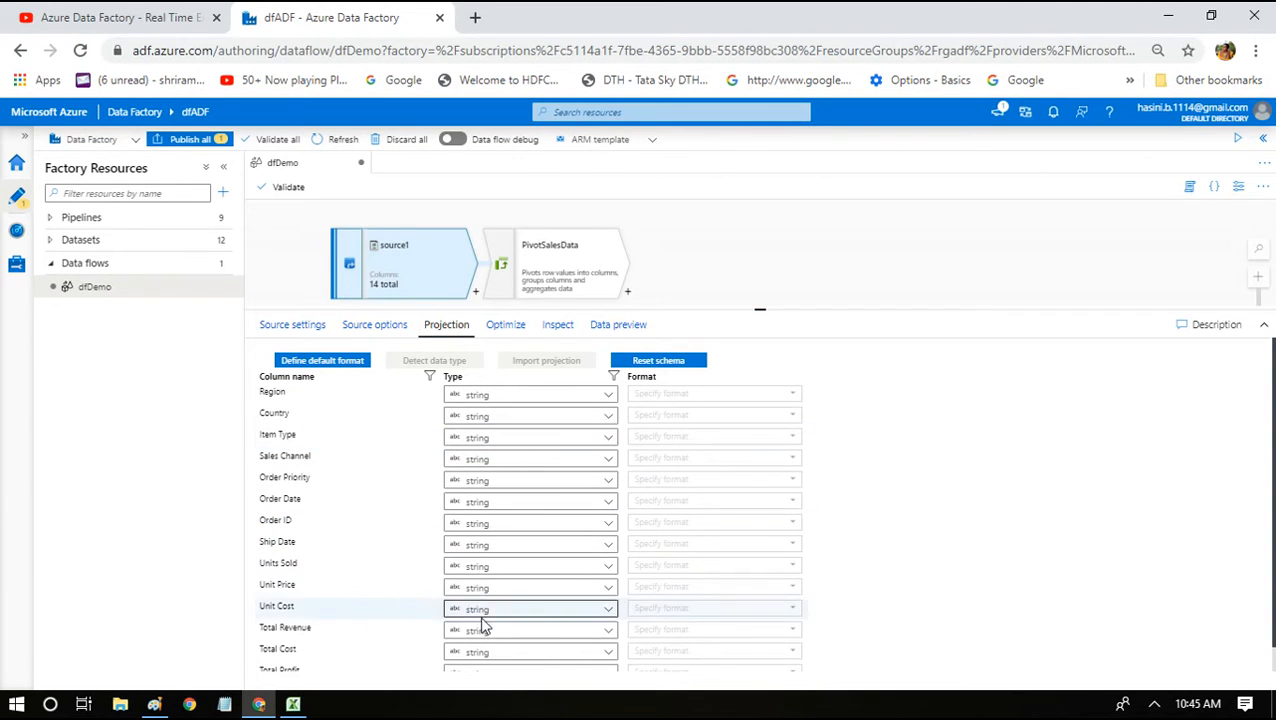
mouse_move(1273, 452)
left_mouse_down()
mouse_move(1273, 483)
mouse_move(1262, 377)
mouse_move(1256, 464)
left_mouse_up()
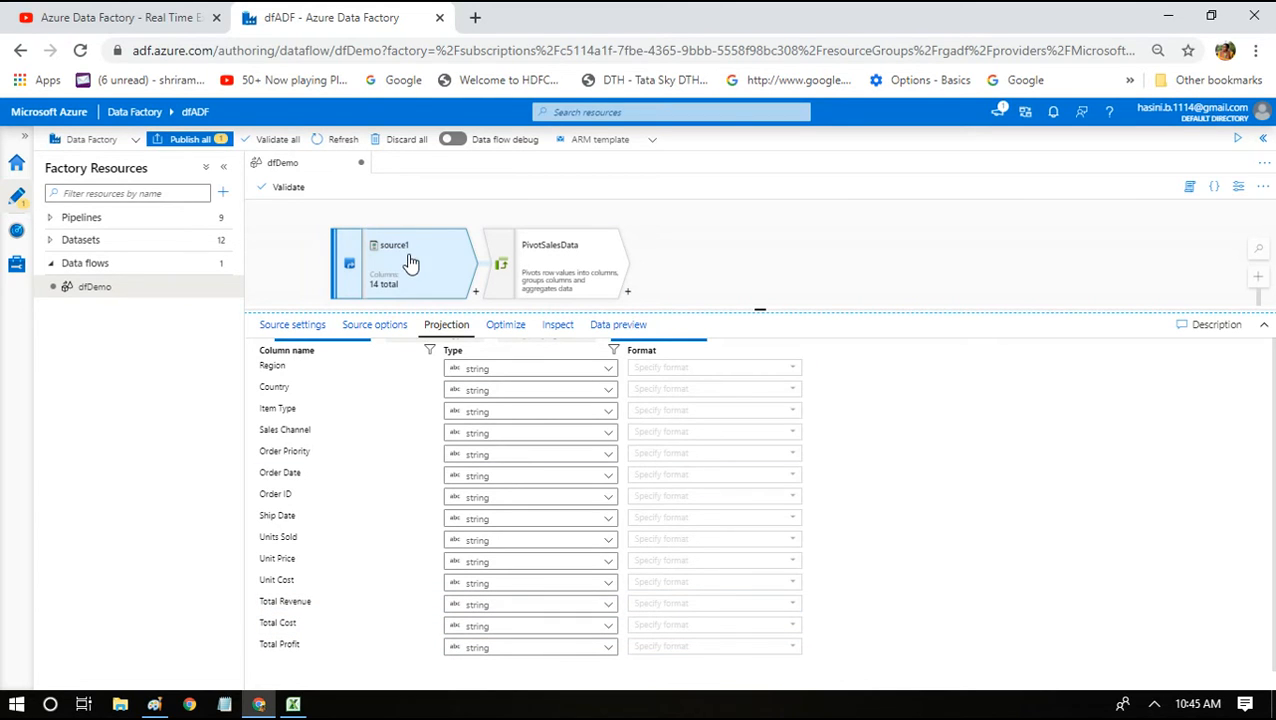
left_click(297, 328)
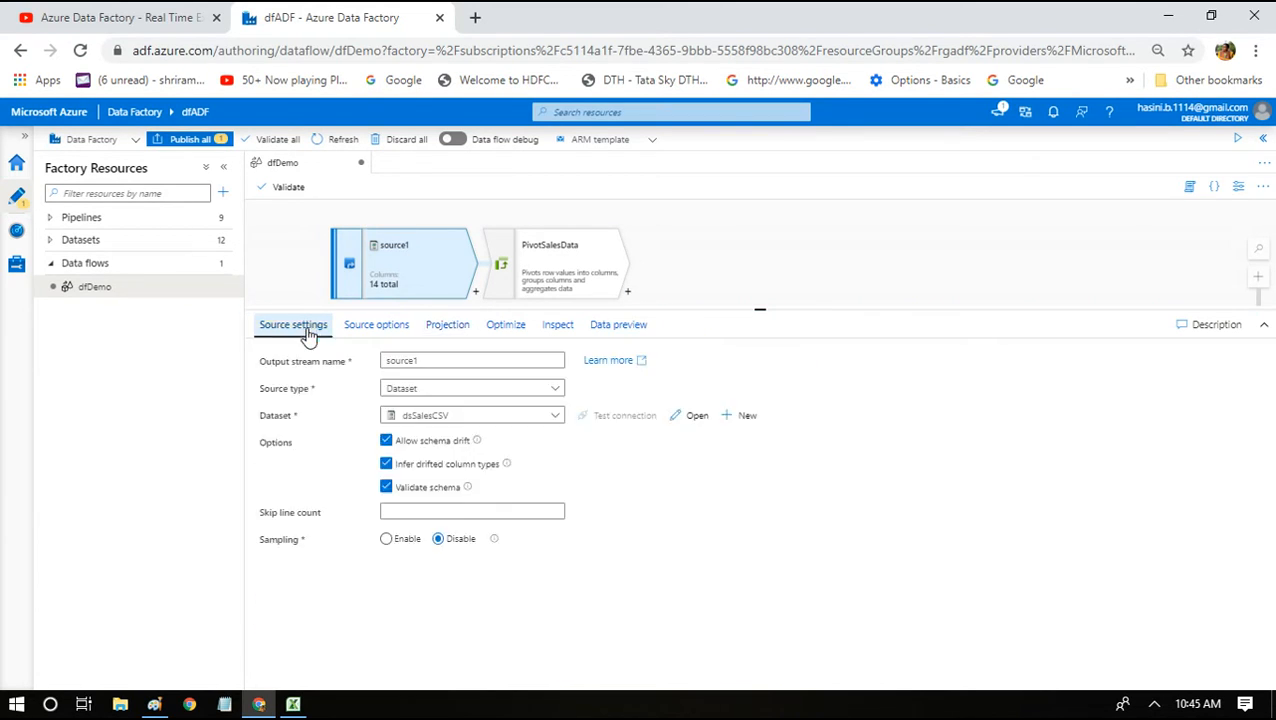
left_click(524, 257)
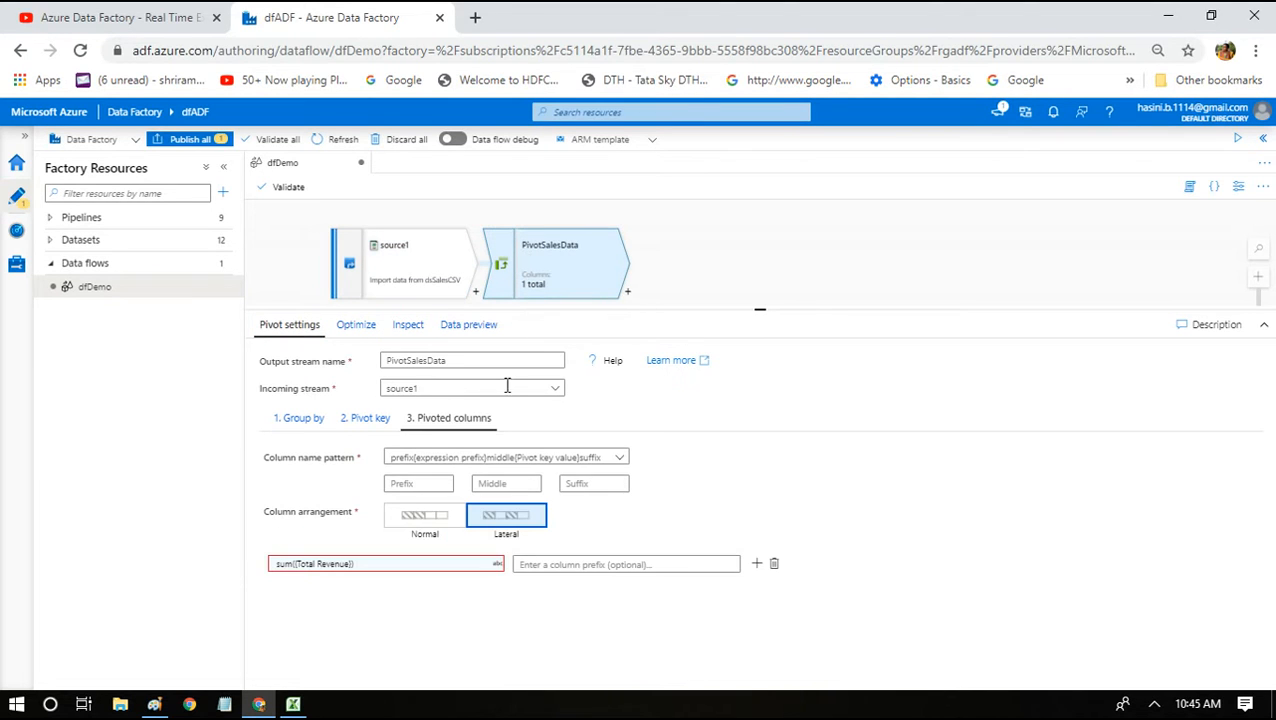
Change the pivot expression to sum(toDouble({Total Revenue})), save it, and bring Excel forward.
left_click(437, 578)
left_click(527, 203)
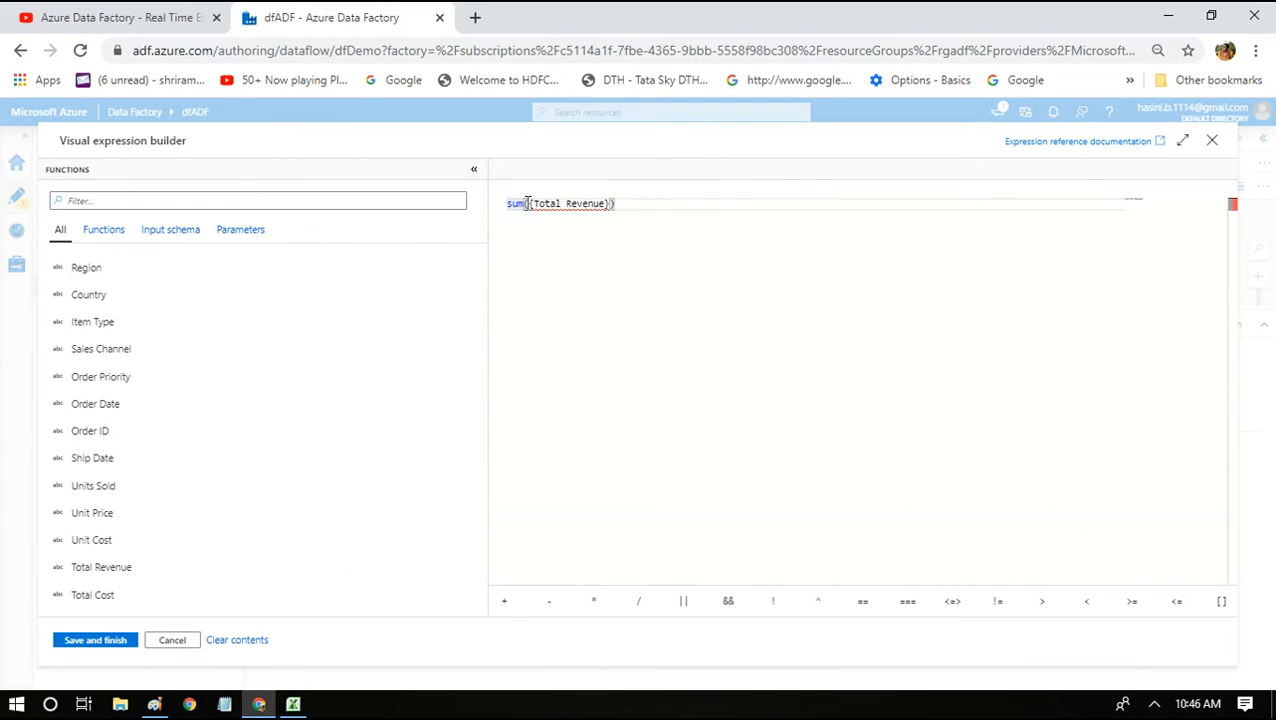
type("toD")
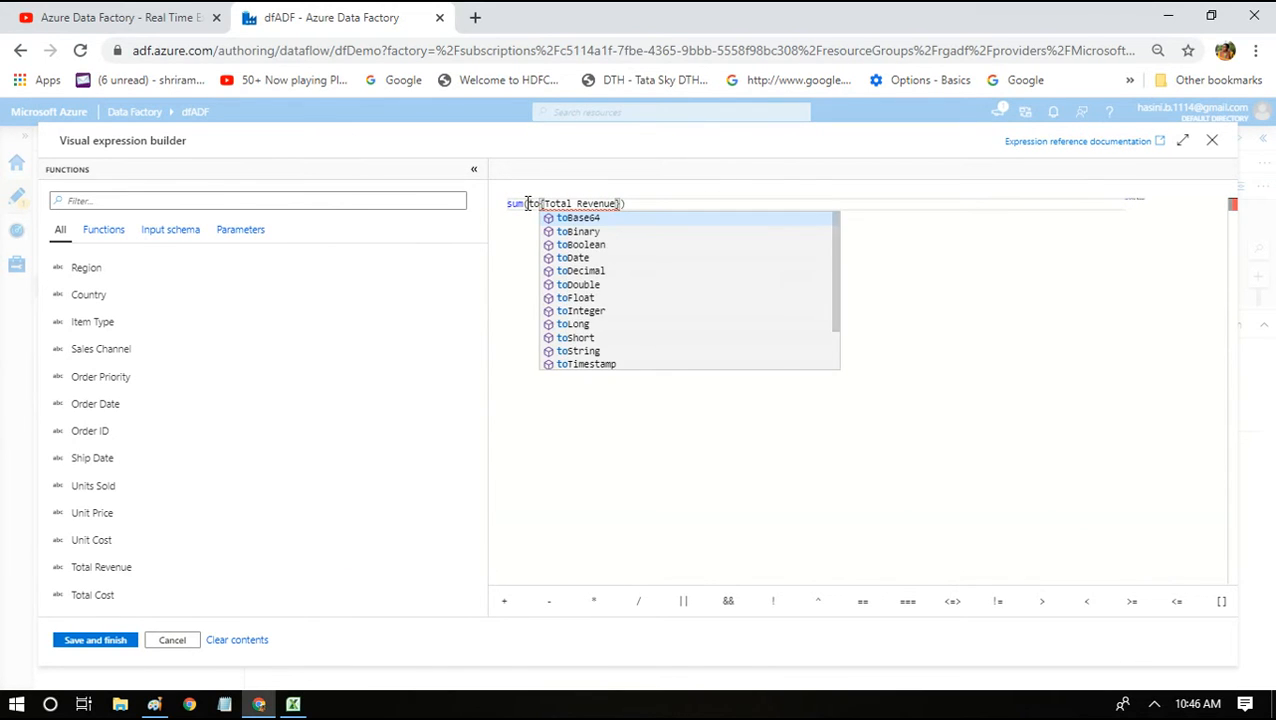
key("Down")
key("Down")
key("Return")
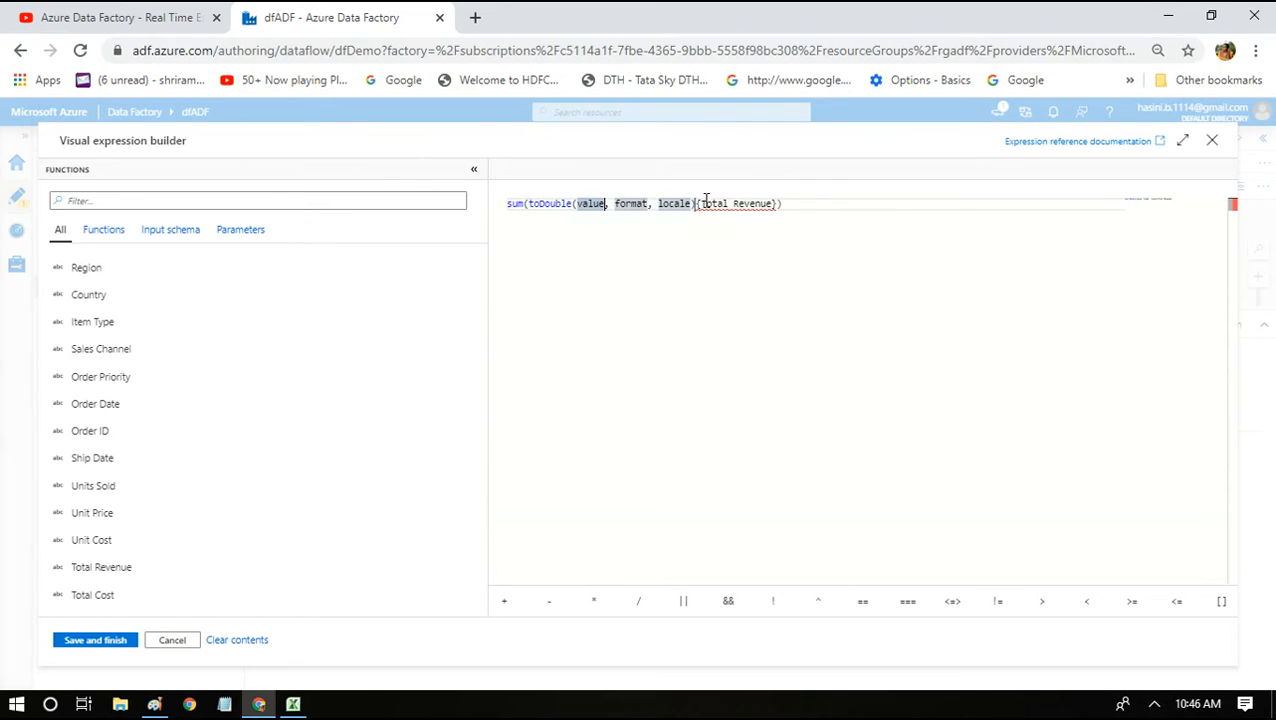
mouse_move(700, 207)
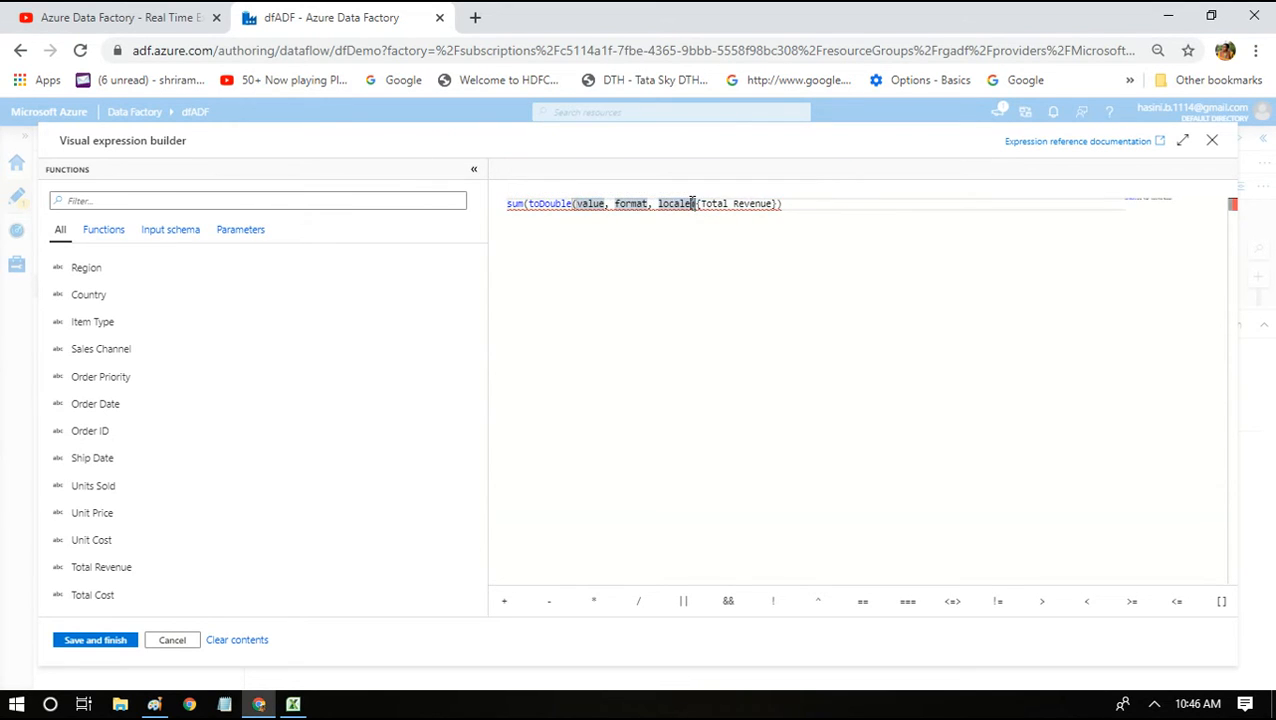
key("BackSpace")
key("BackSpace")
key("BackSpace")
key("BackSpace")
key("BackSpace")
key("BackSpace")
key("BackSpace")
key("BackSpace")
key("BackSpace")
key("BackSpace")
key("BackSpace")
key("BackSpace")
key("BackSpace")
key("BackSpace")
key("BackSpace")
key("BackSpace")
key("BackSpace")
key("BackSpace")
key("BackSpace")
key("BackSpace")
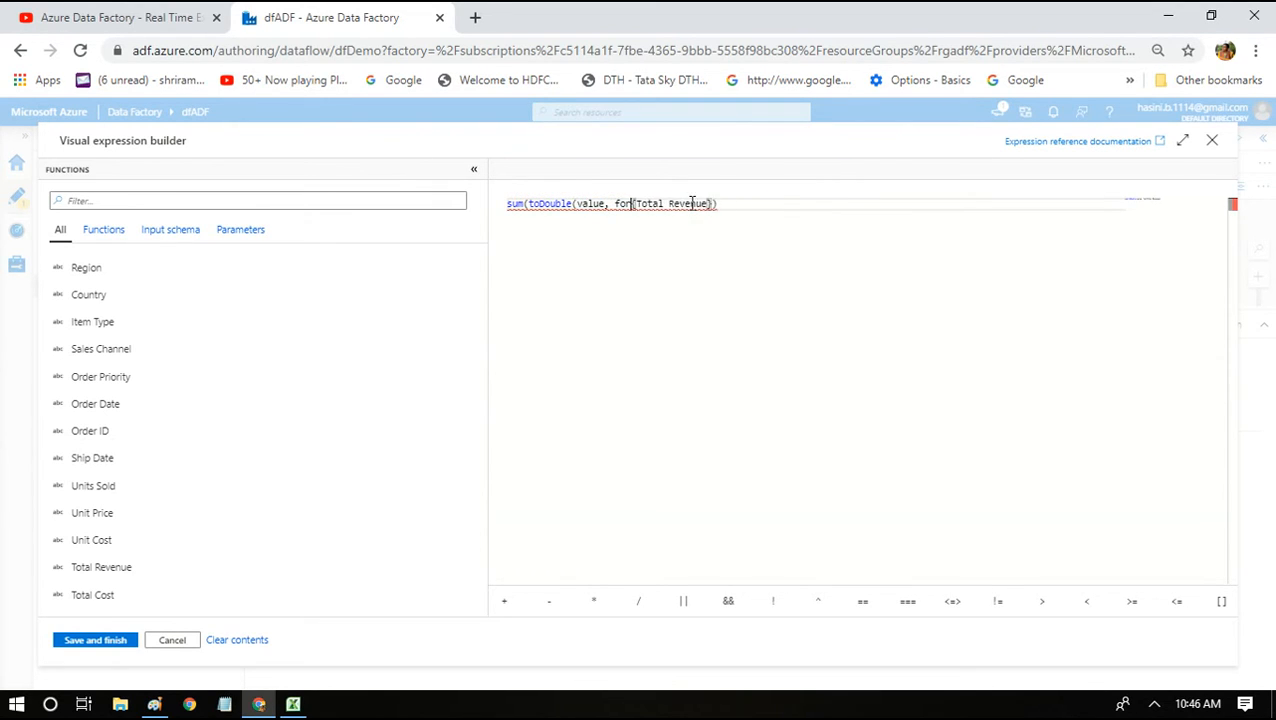
key("BackSpace")
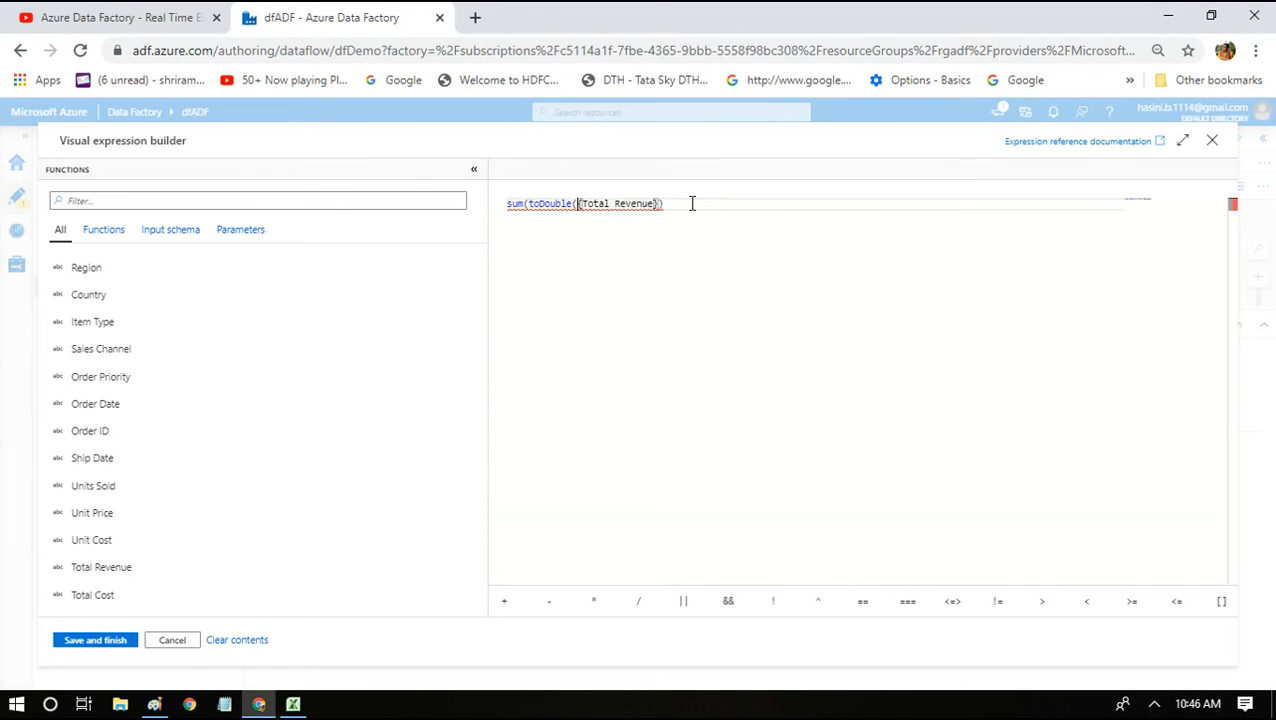
left_click(691, 203)
type(")")
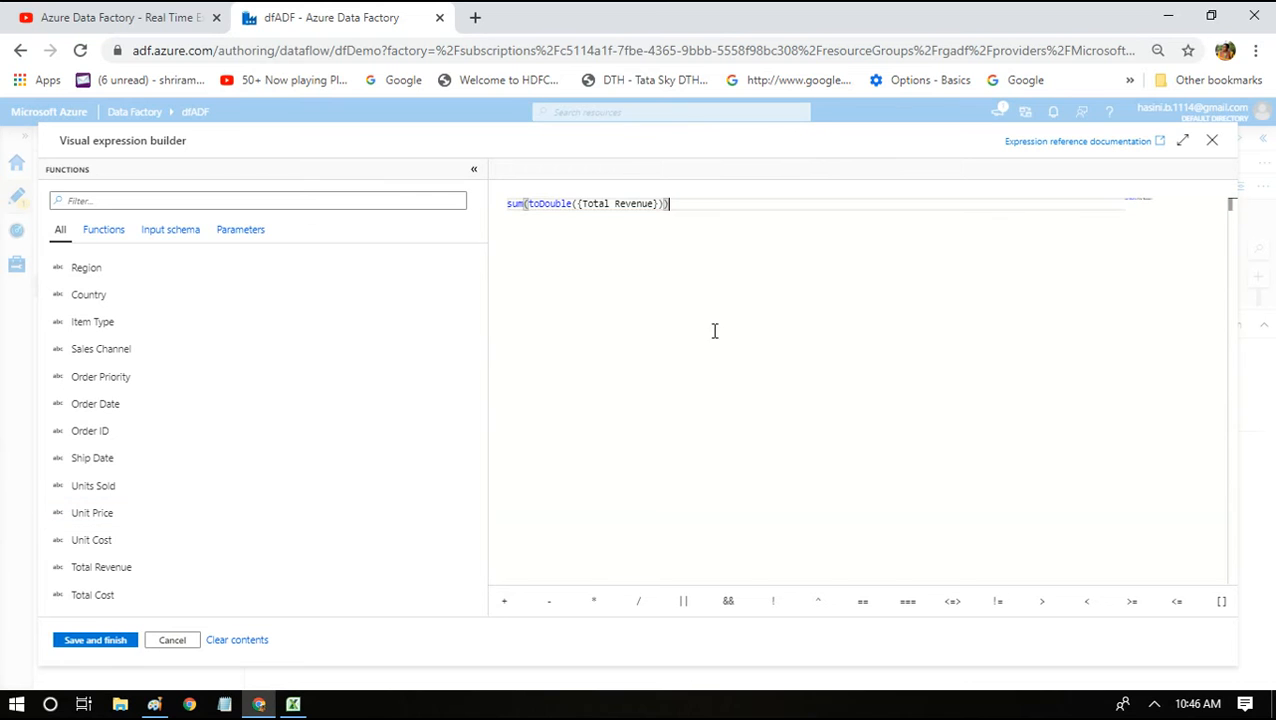
left_click(97, 640)
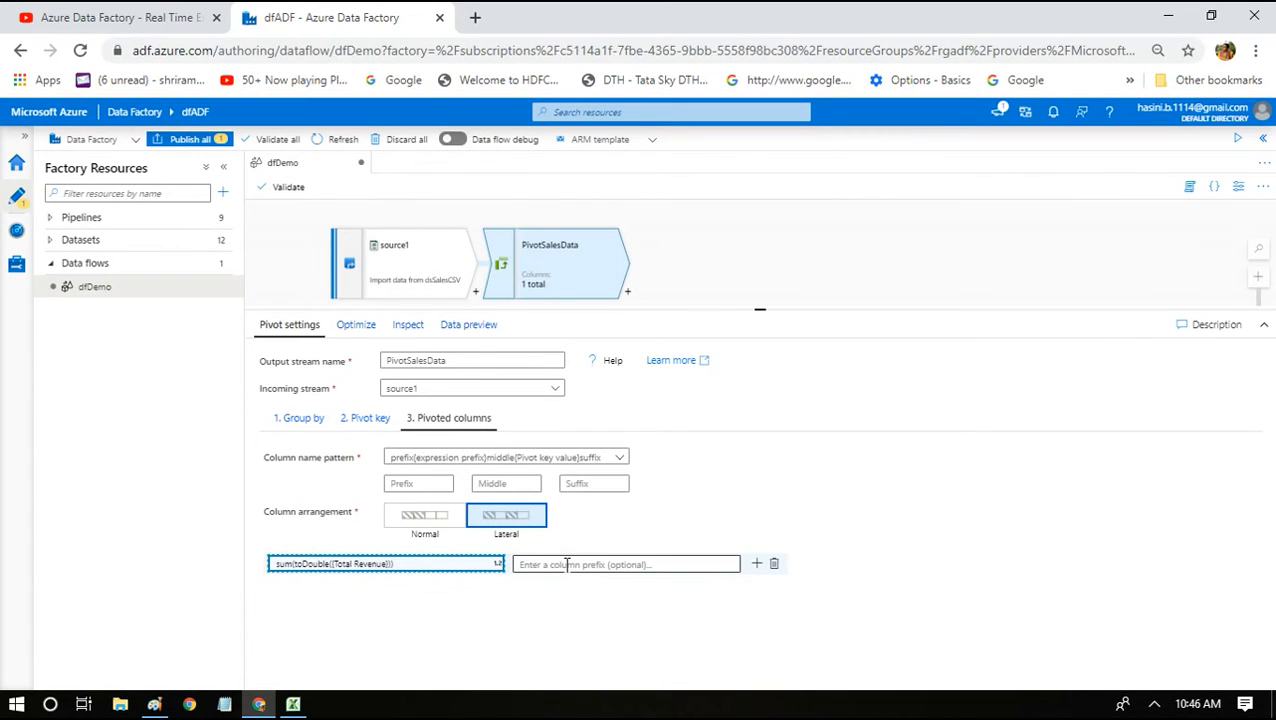
left_click(293, 704)
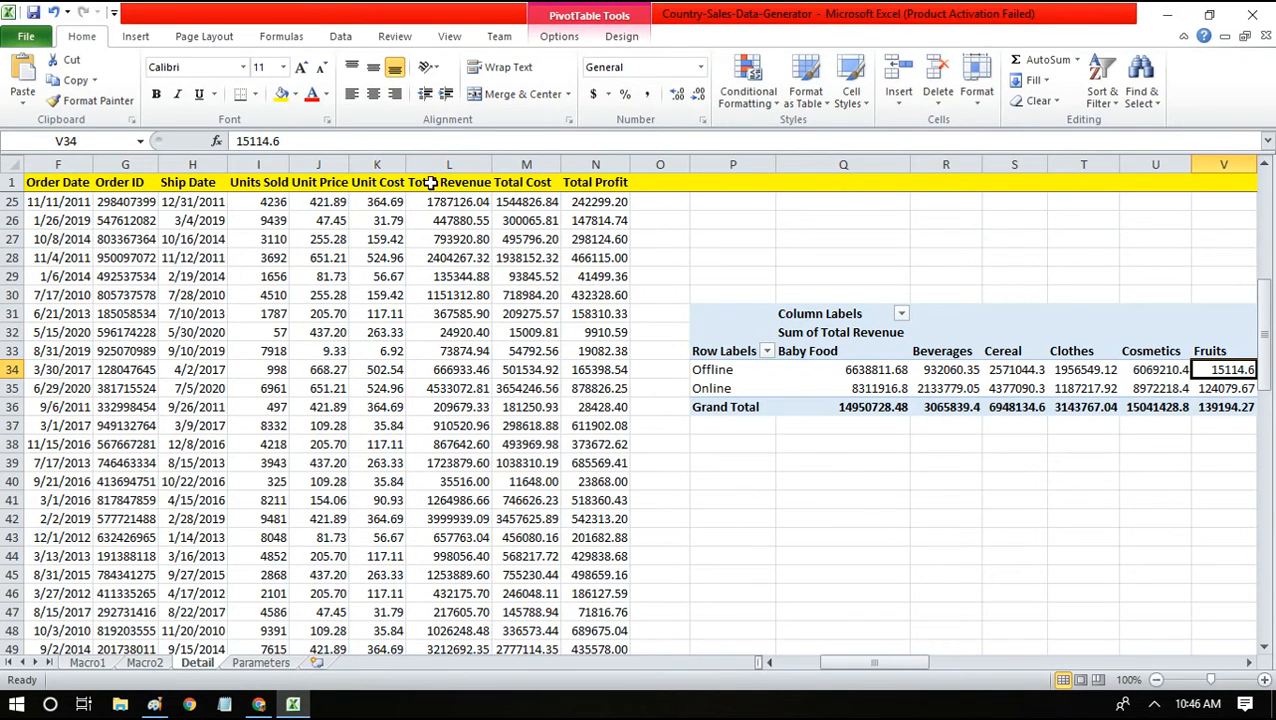
Check Excel's Total Revenue column, then minimize Excel to return to Data Factory.
left_click(437, 181)
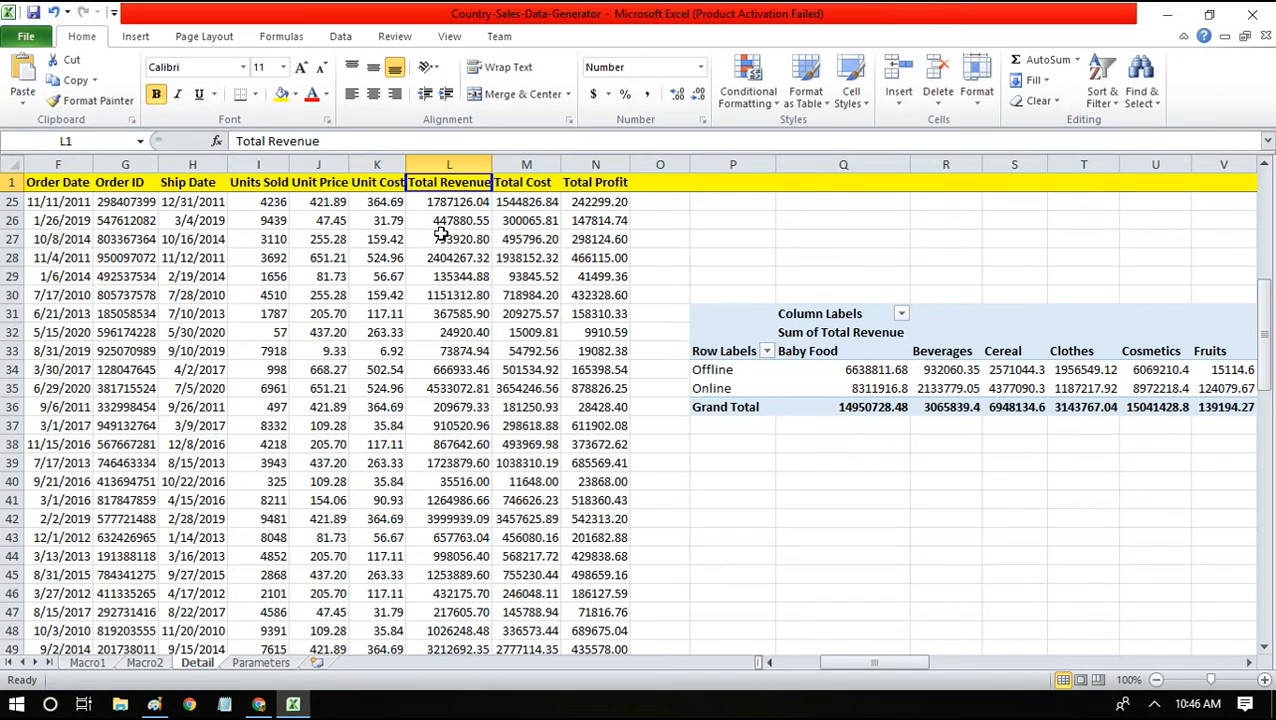
left_click(1164, 12)
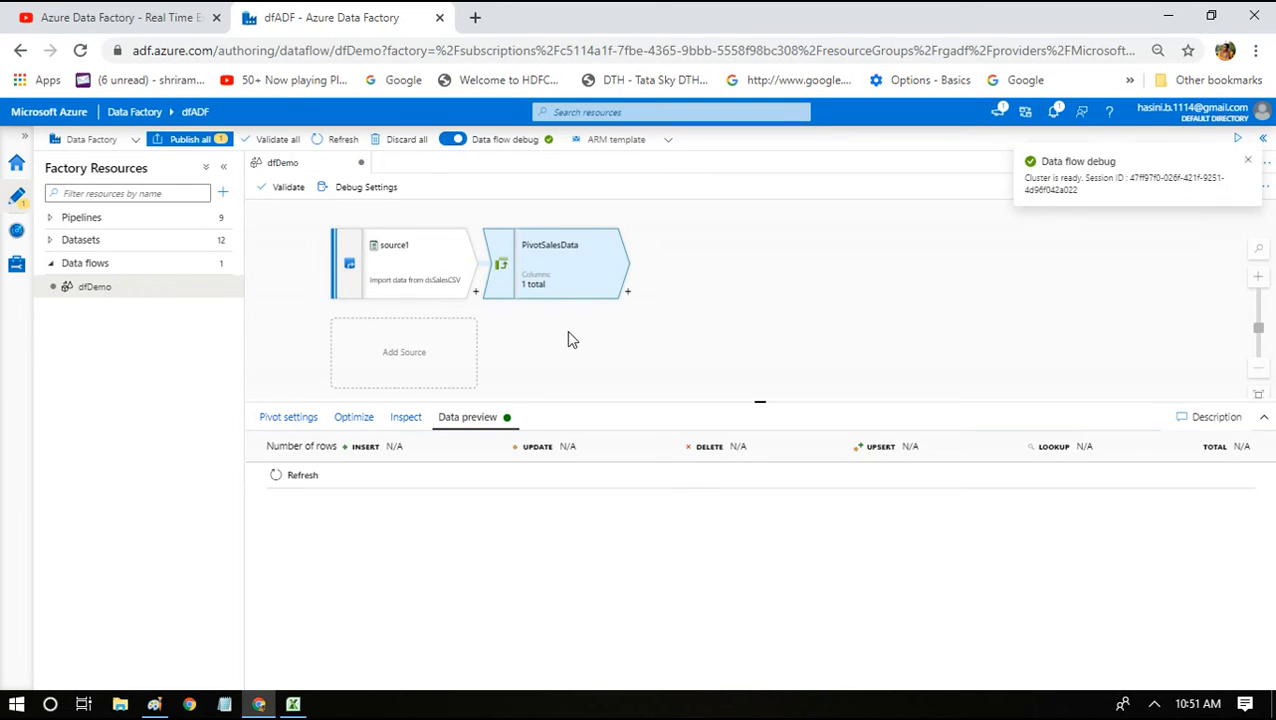
Dismiss the debug-ready notice, switch to Excel, and select the Item Type values C30:C47.
left_click(1247, 161)
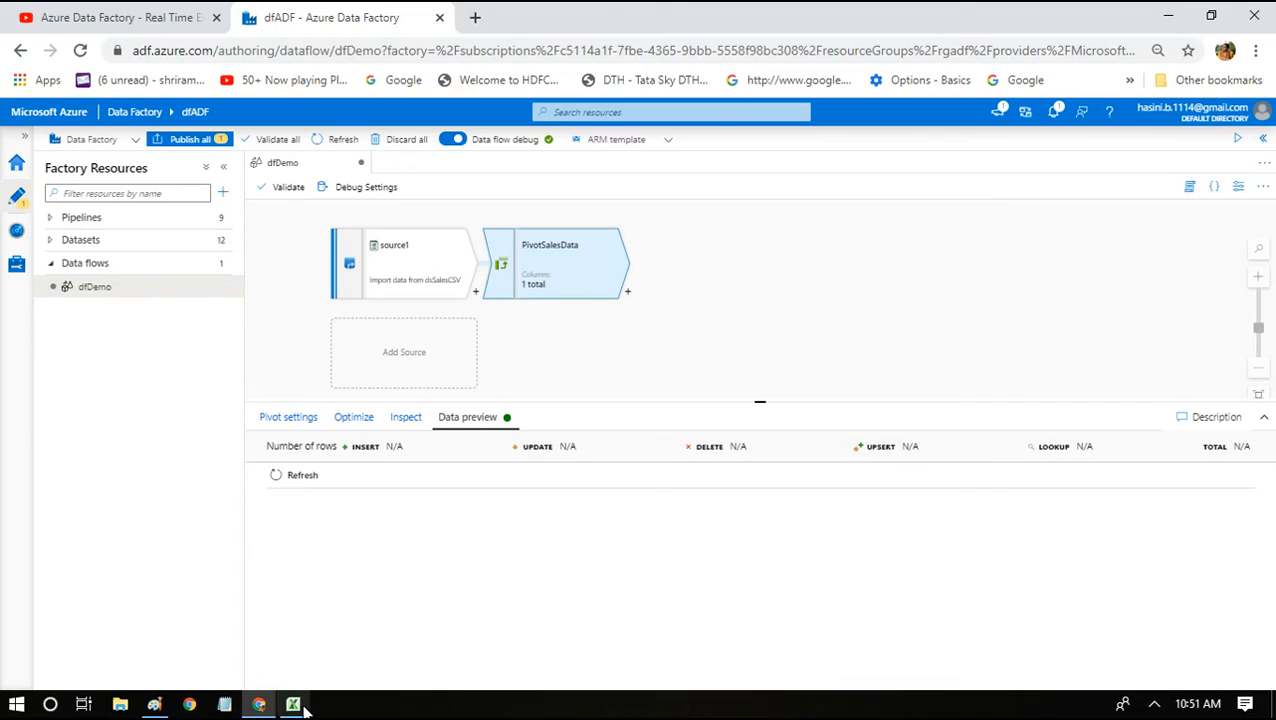
left_click(293, 704)
left_click(364, 392)
key("Home")
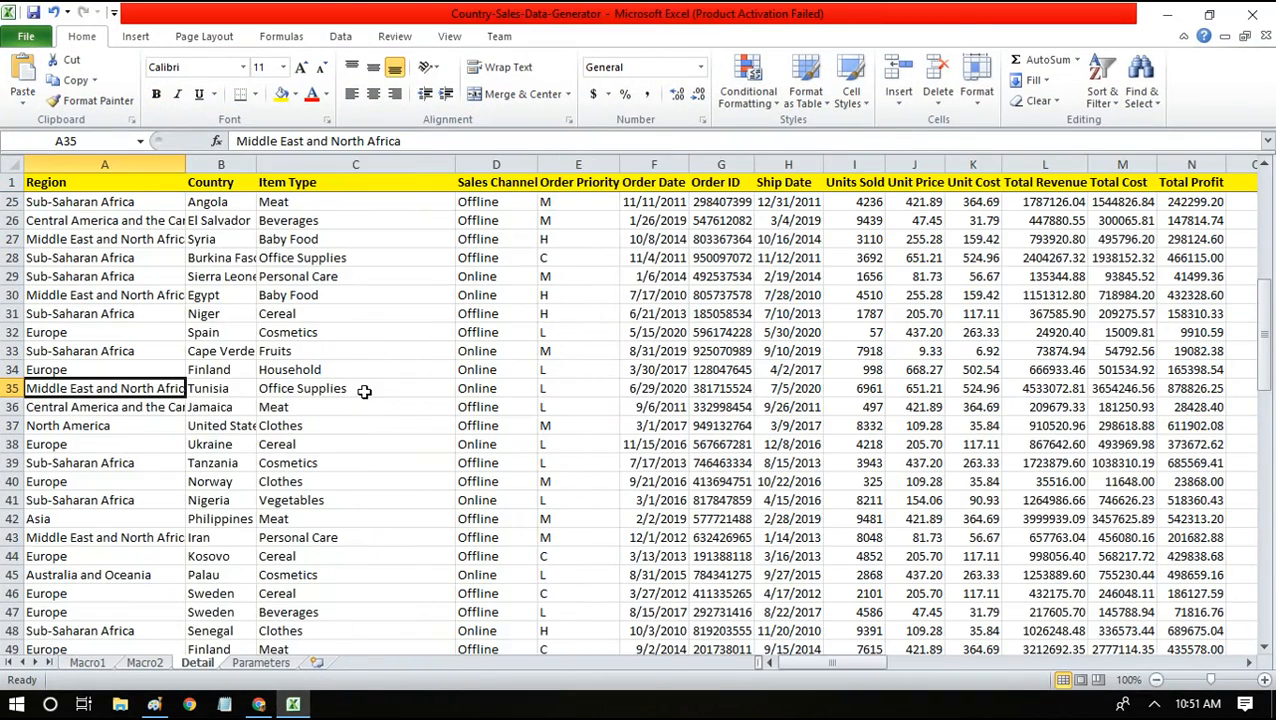
left_click_drag(292, 296, 315, 604)
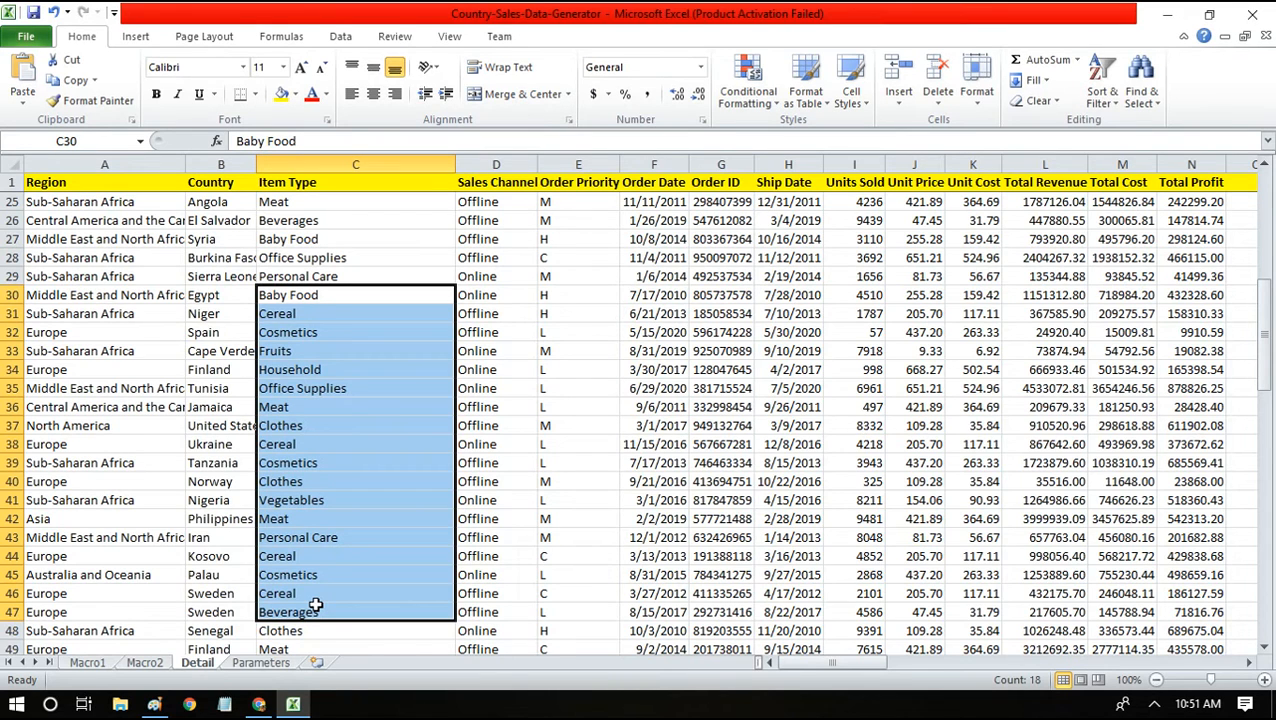
Review the Item Type cells, end on Cereal in C24, and return to the browser.
left_click(323, 262)
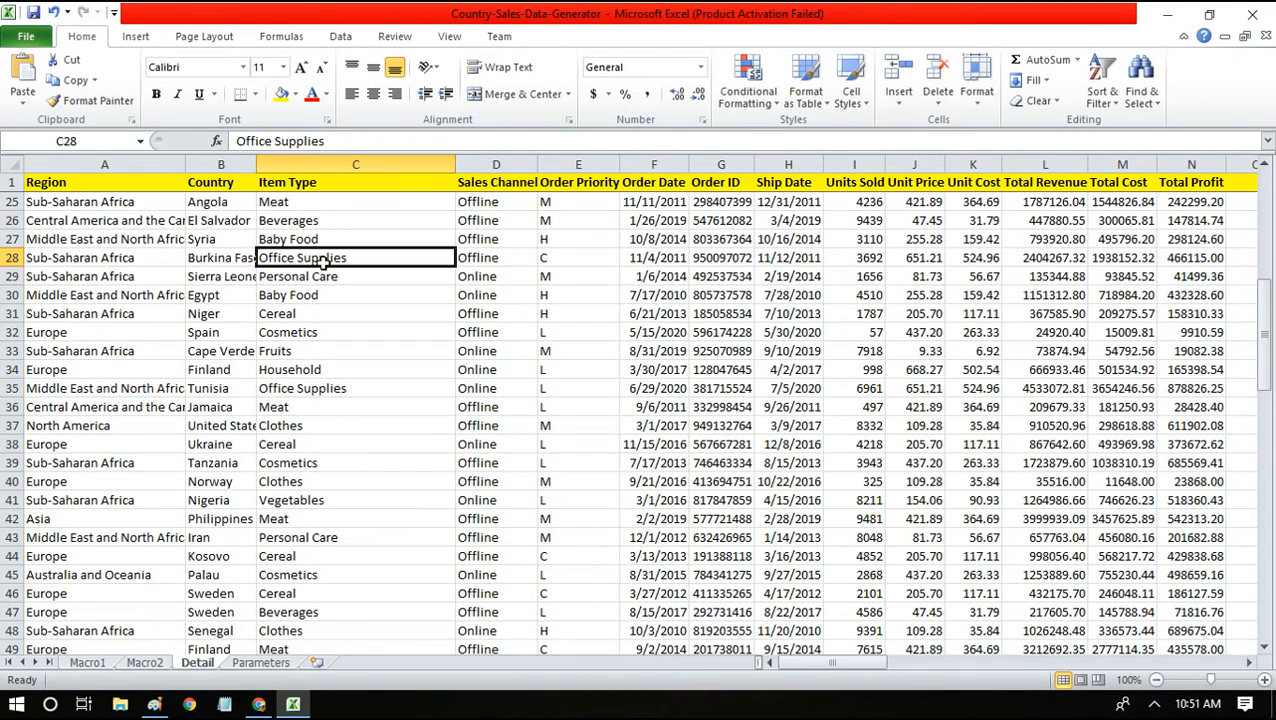
key("Up")
key("Up")
key("Up")
key("Down")
key("Up")
key("shift+Down")
key("shift+Down")
key("shift+Down")
key("shift+Down")
key("shift+Down")
key("shift+Down")
key("shift+Down")
key("shift+Down")
key("shift+Down")
key("shift+Down")
key("shift+Down")
key("shift+Down")
key("shift+Down")
key("shift+Down")
key("shift+Down")
key("shift+Down")
key("shift+Down")
key("shift+Down")
key("shift+Down")
key("shift+Down")
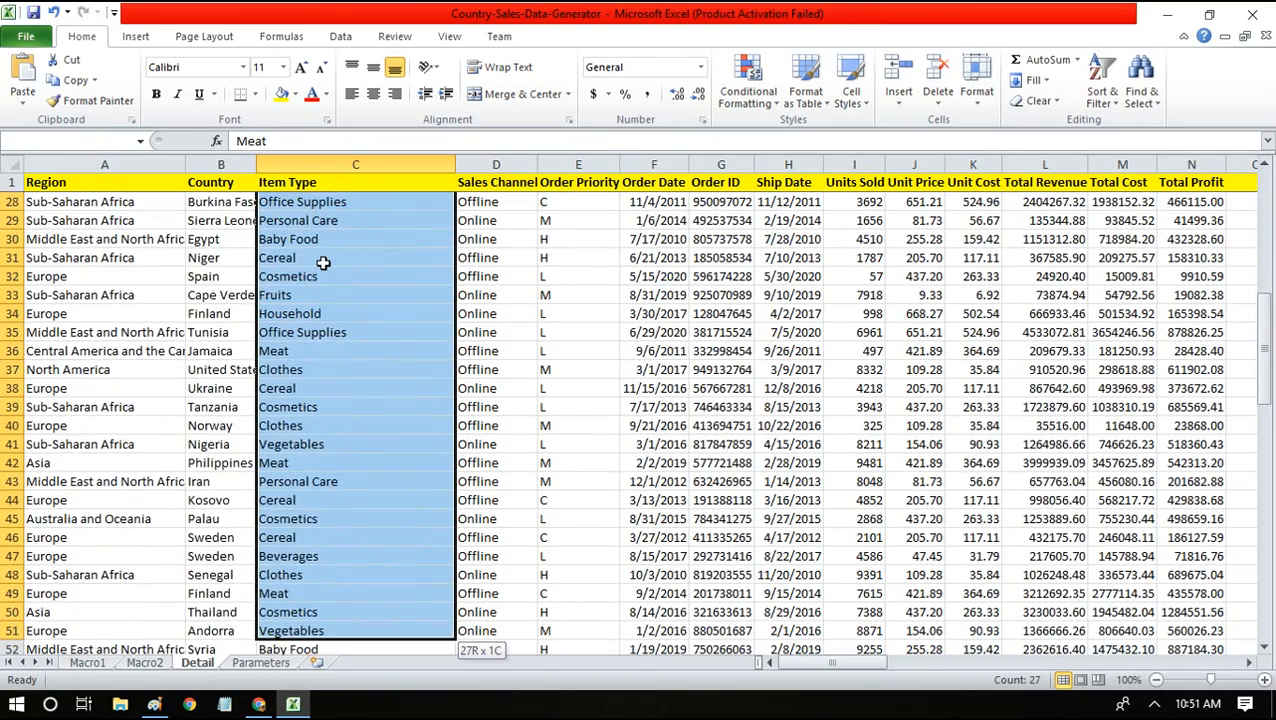
key("shift+Down")
key("shift+Up")
key("shift+Up")
key("shift+Up")
key("shift+Up")
key("shift+Up")
key("shift+Up")
key("shift+Up")
key("shift+Up")
key("shift+Up")
key("shift+Up")
key("shift+Up")
key("shift+Up")
key("shift+Up")
key("shift+Up")
key("shift+Up")
key("shift+Up")
key("shift+Up")
key("shift+Up")
key("shift+Up")
key("shift+Up")
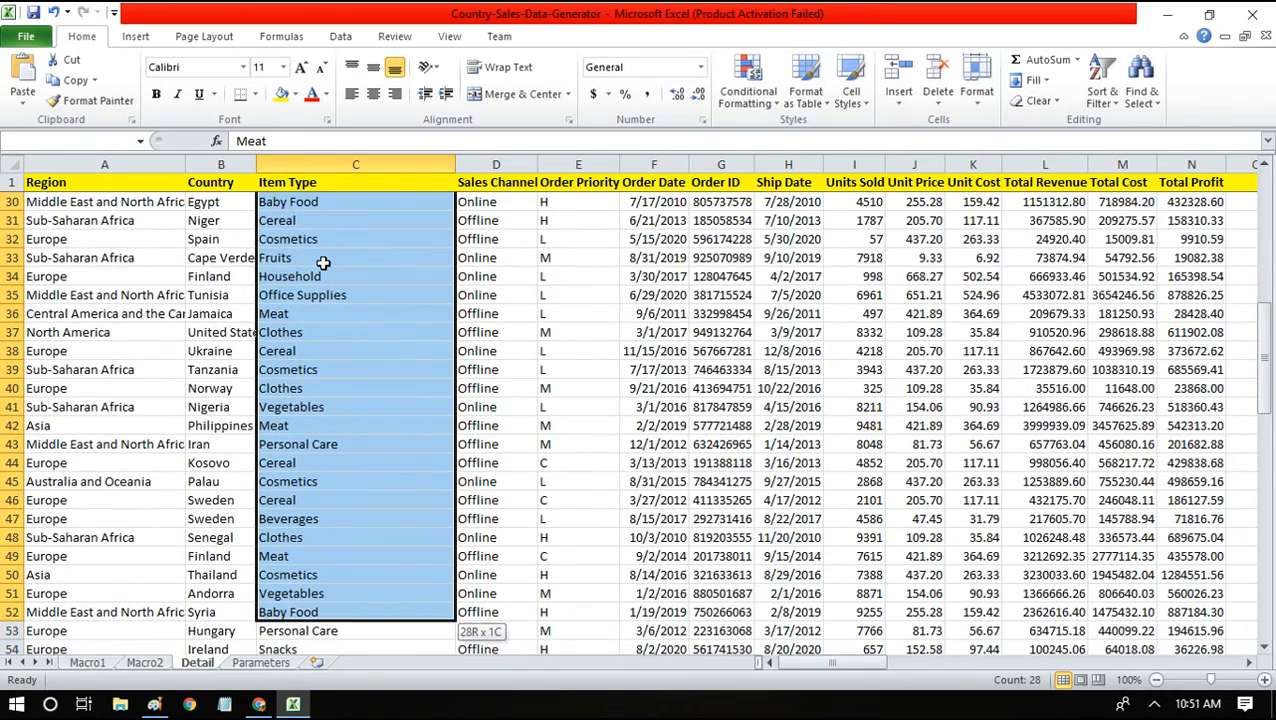
key("Up")
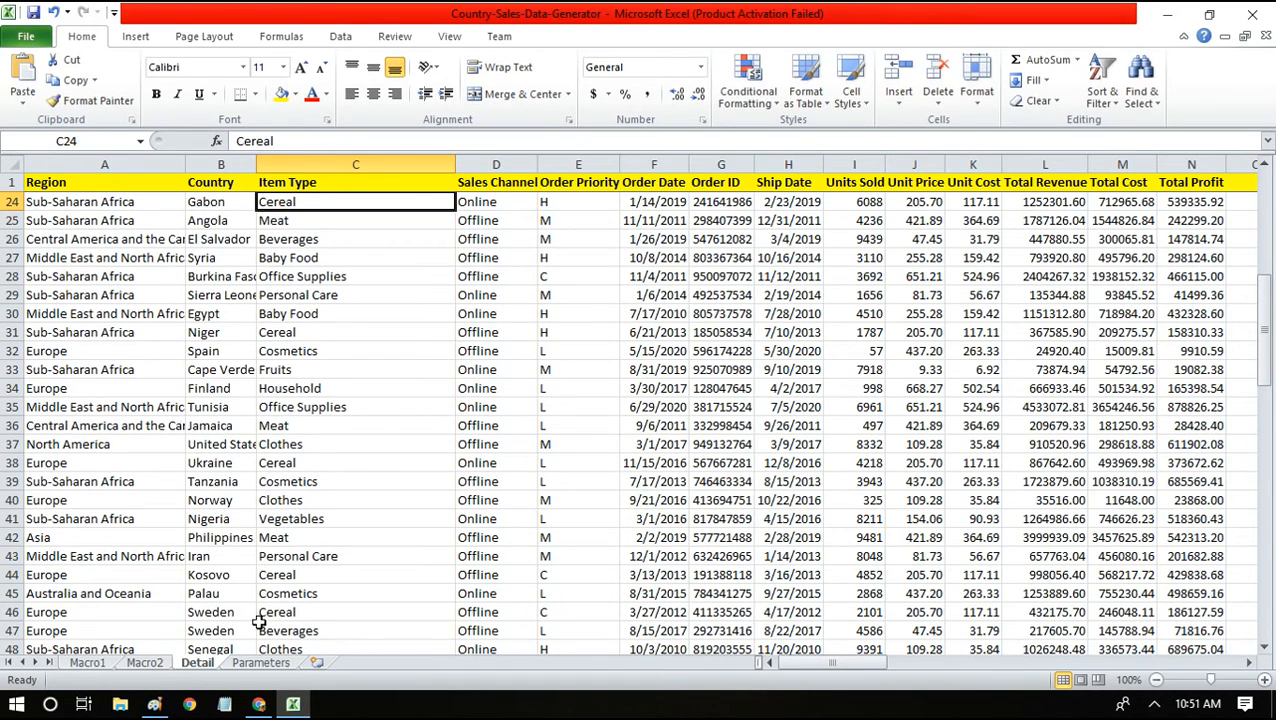
left_click(259, 705)
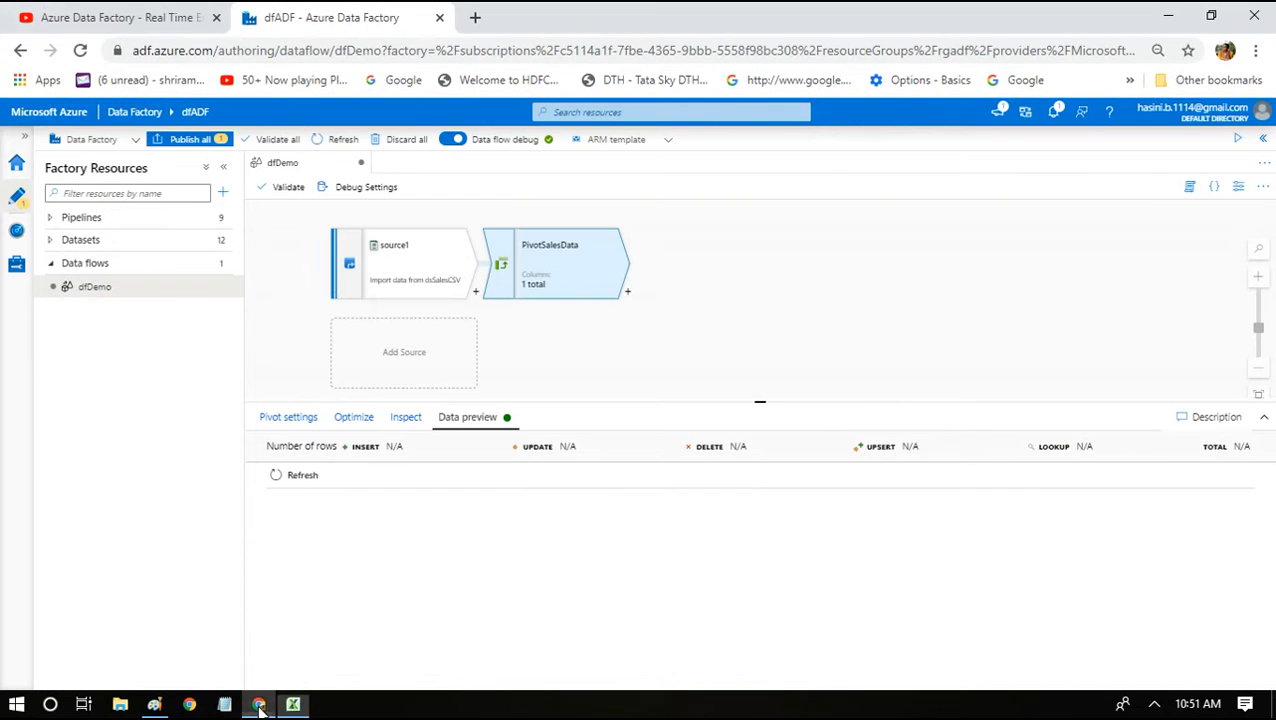
Refresh the PivotSalesData data preview to see Online and Offline revenue per item type.
left_click(285, 474)
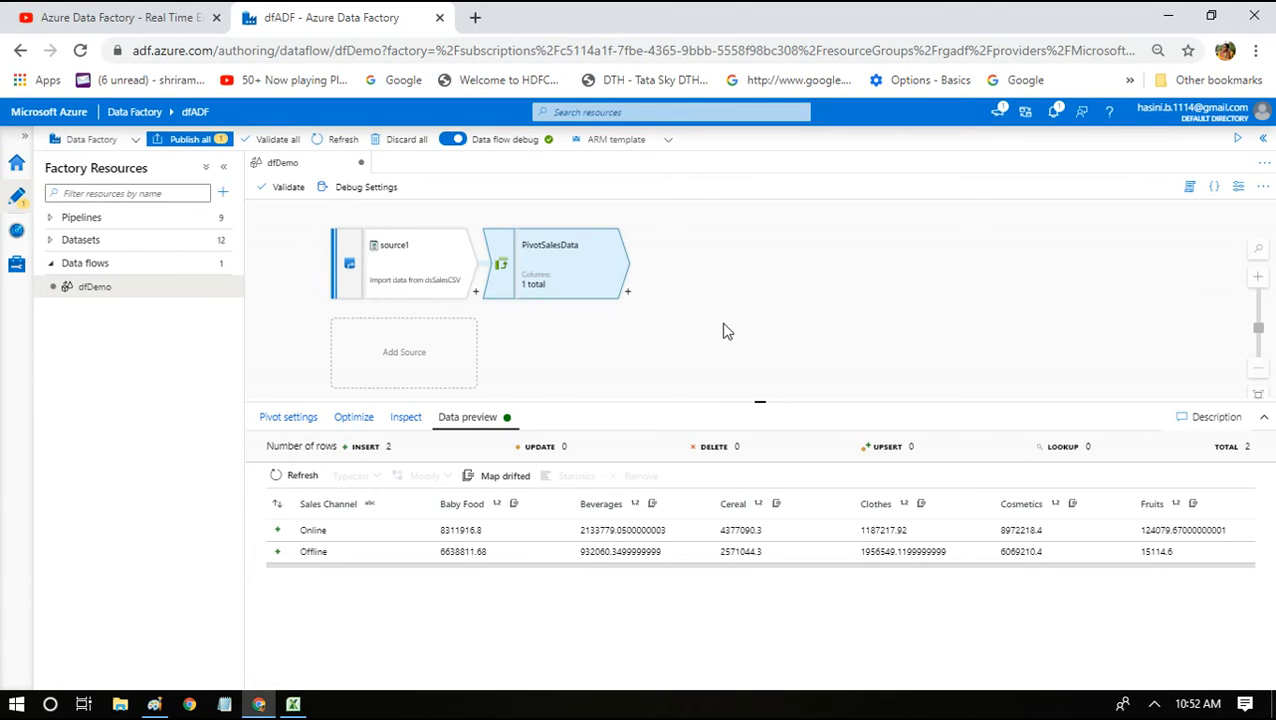
Map the drifted pivot columns into a MapDrifted1 step and scroll the add-transformation menu to Sink.
left_click(507, 477)
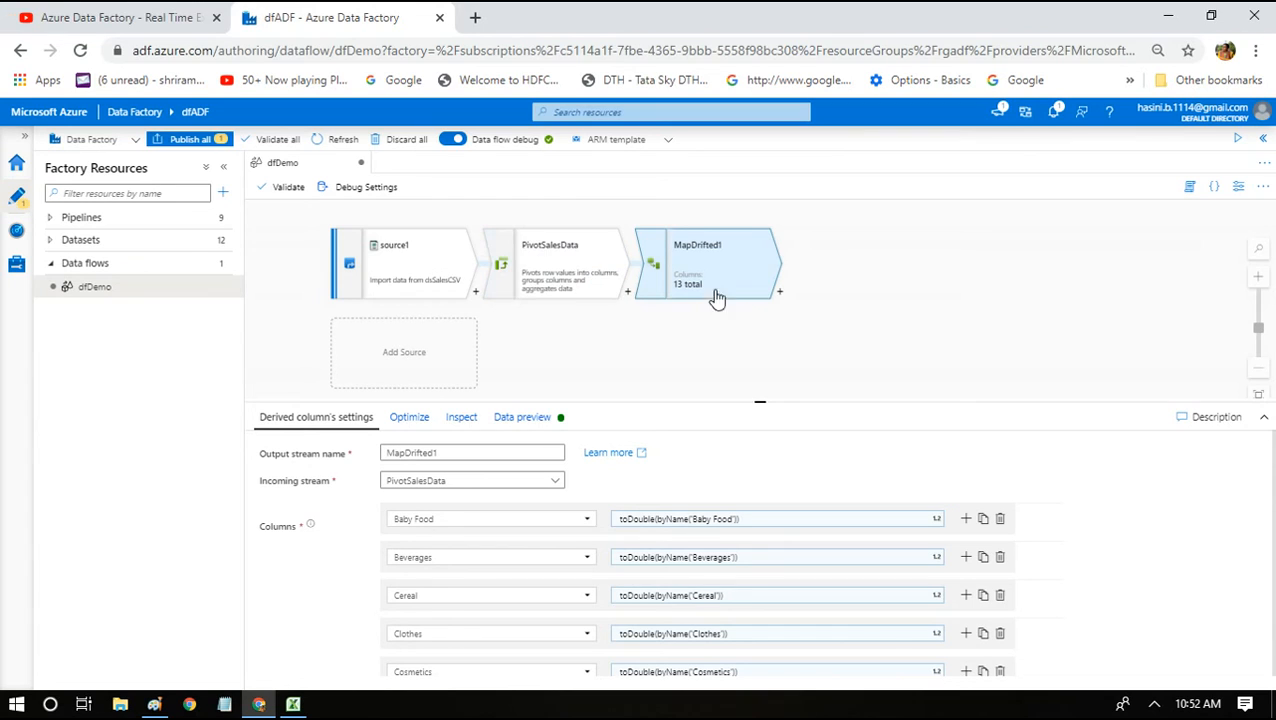
left_click(780, 292)
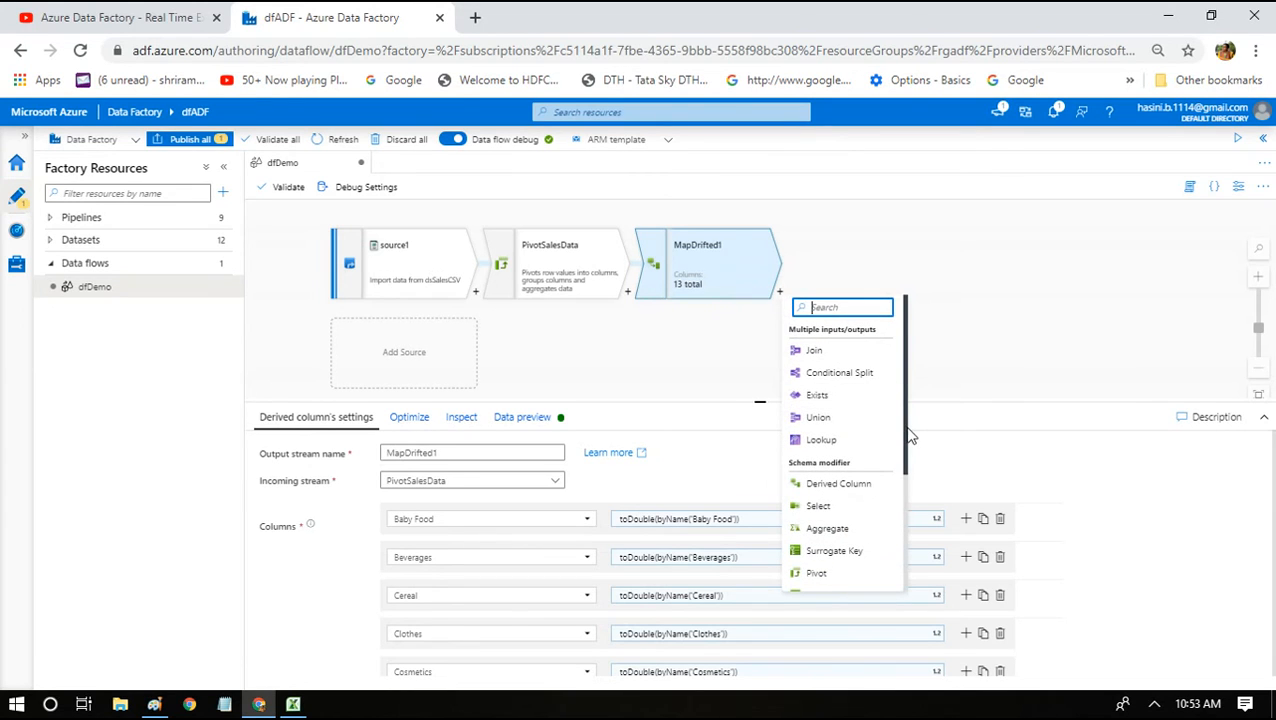
left_click_drag(910, 437, 900, 567)
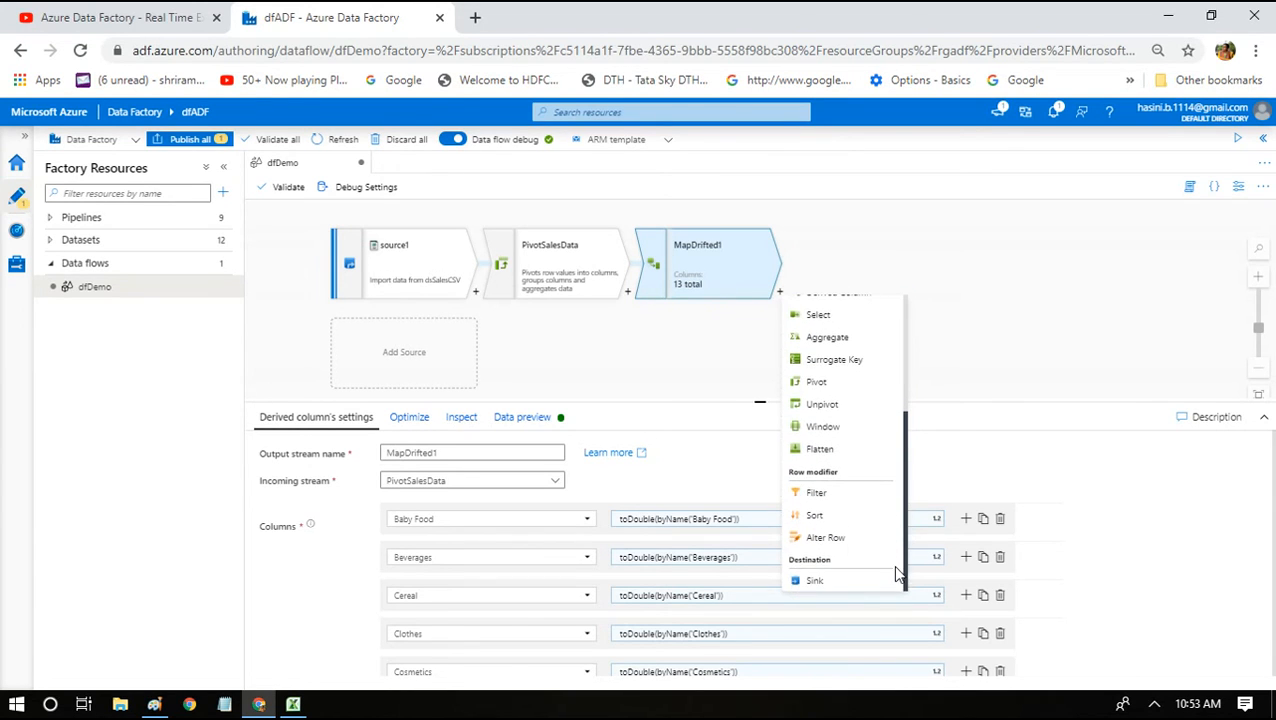
Add sink1 after MapDrifted1 and set its dataset to dsDFOutput1.
left_click(843, 581)
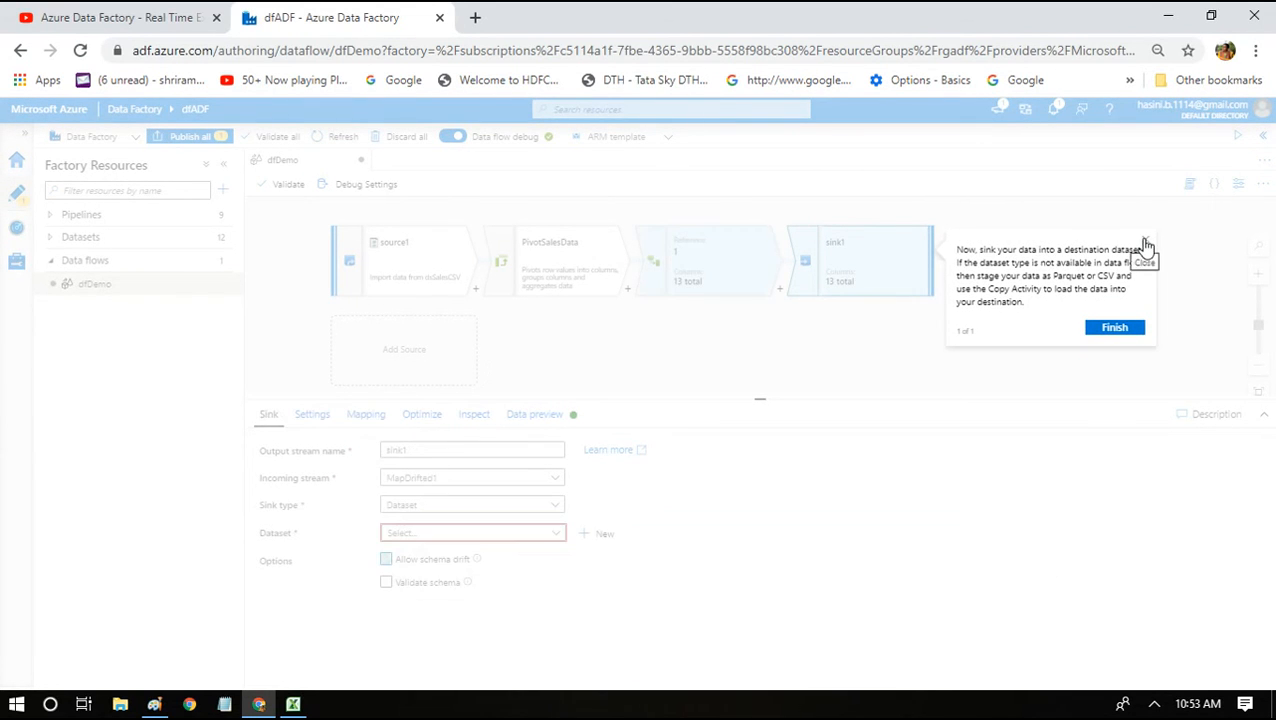
left_click(1144, 242)
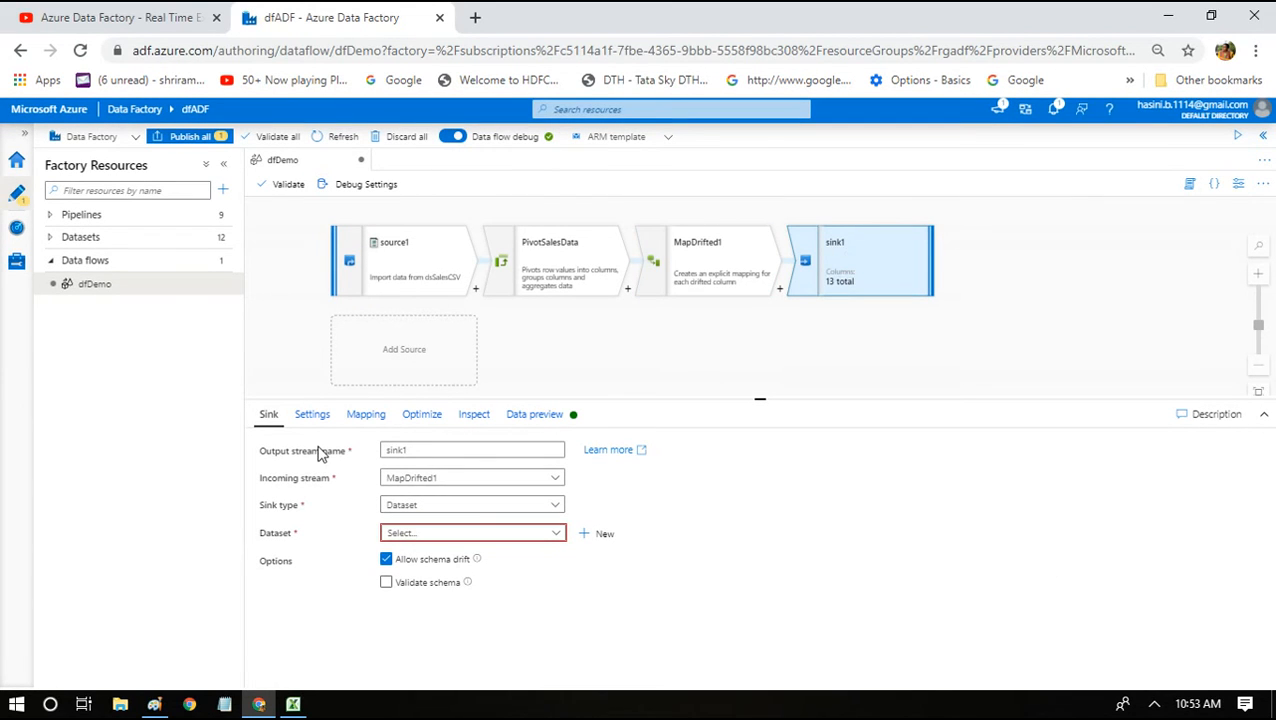
left_click(525, 534)
type("df")
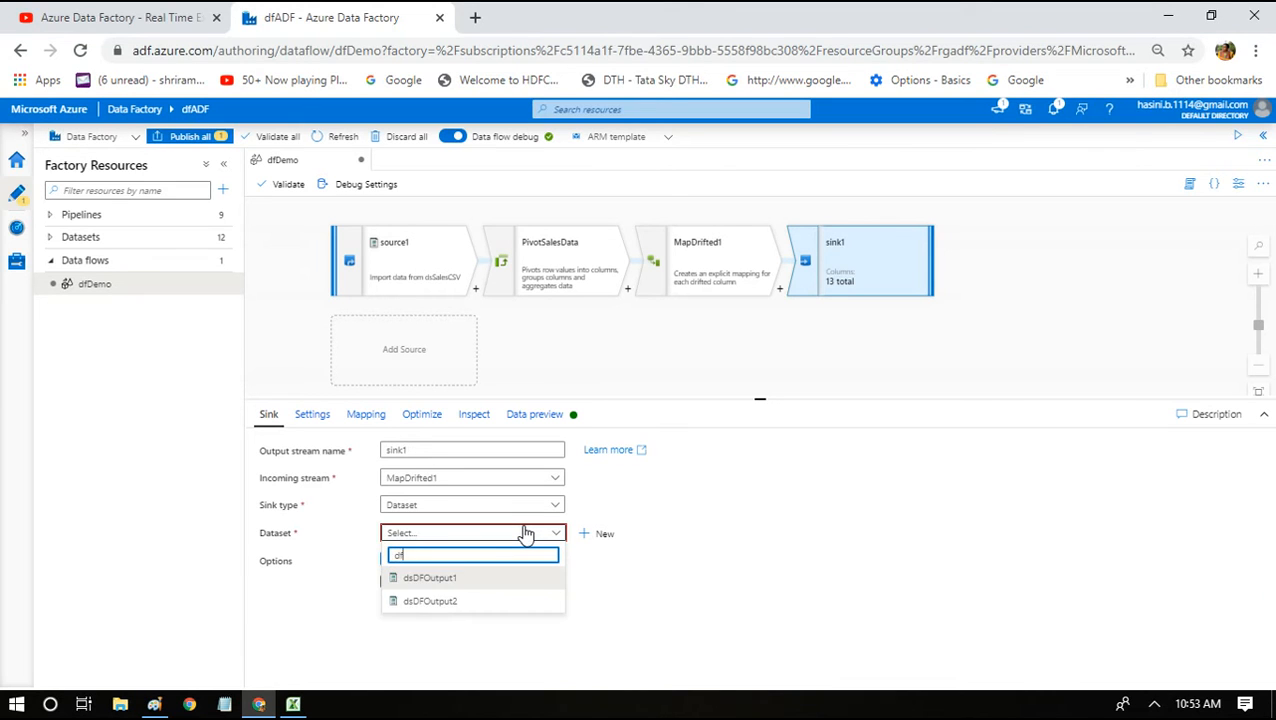
left_click(422, 582)
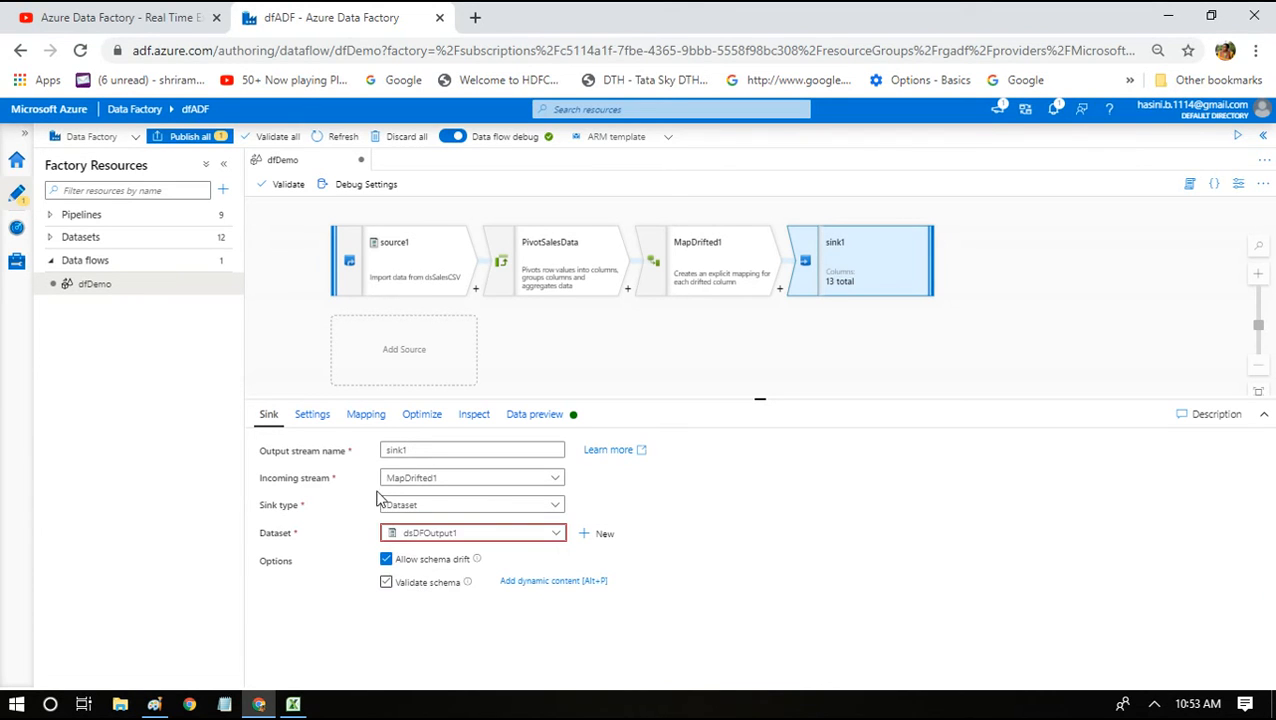
Set sink1 to a single partition and a single output file named DFPivotResults.csv.
left_click(313, 416)
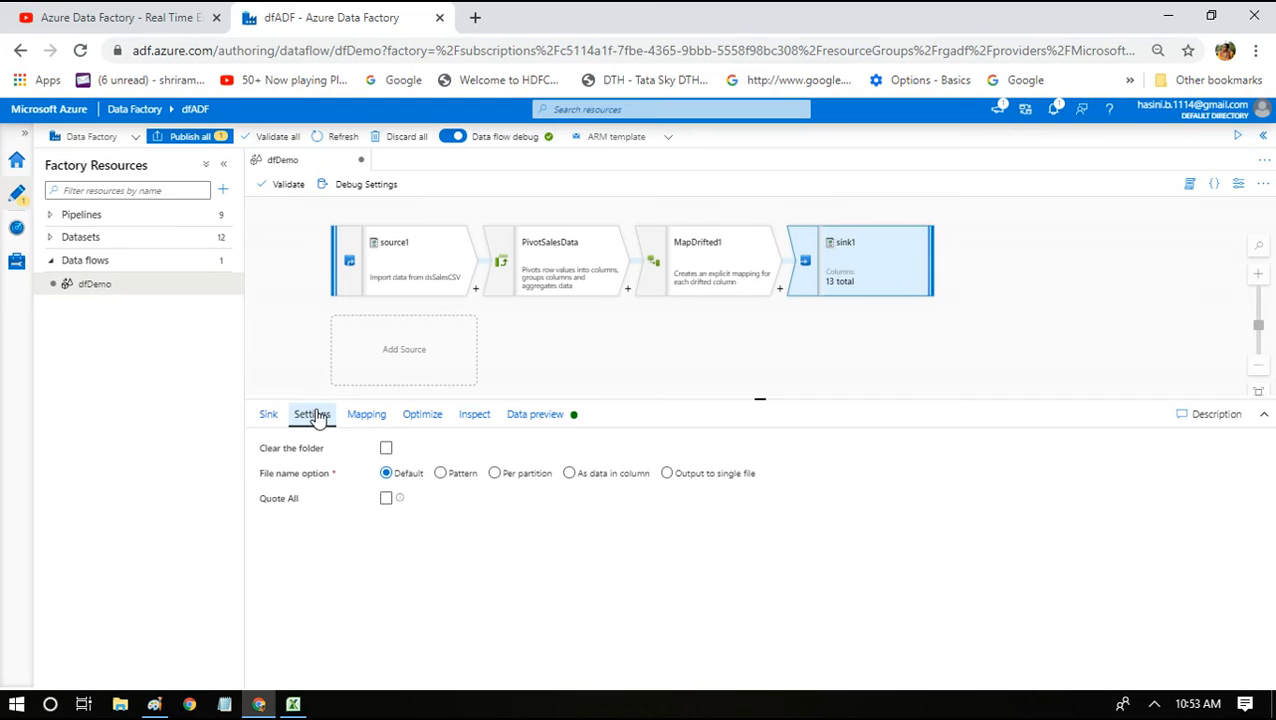
left_click(666, 474)
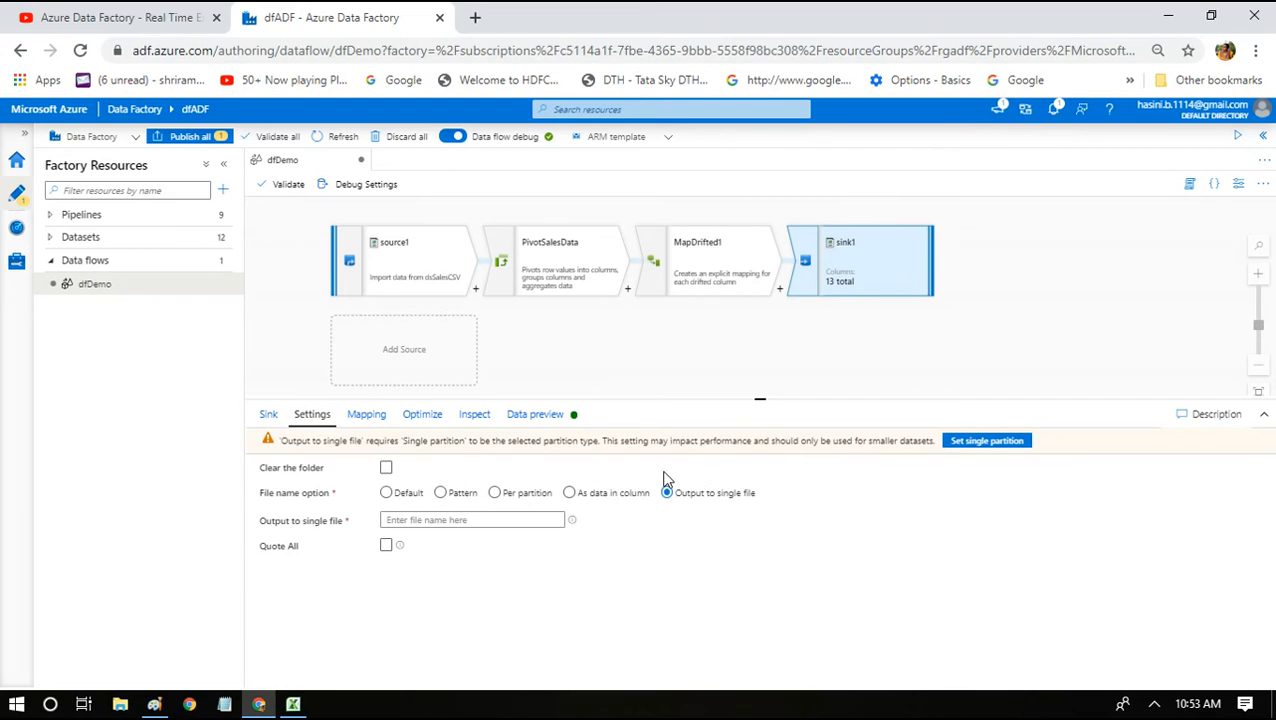
left_click(986, 443)
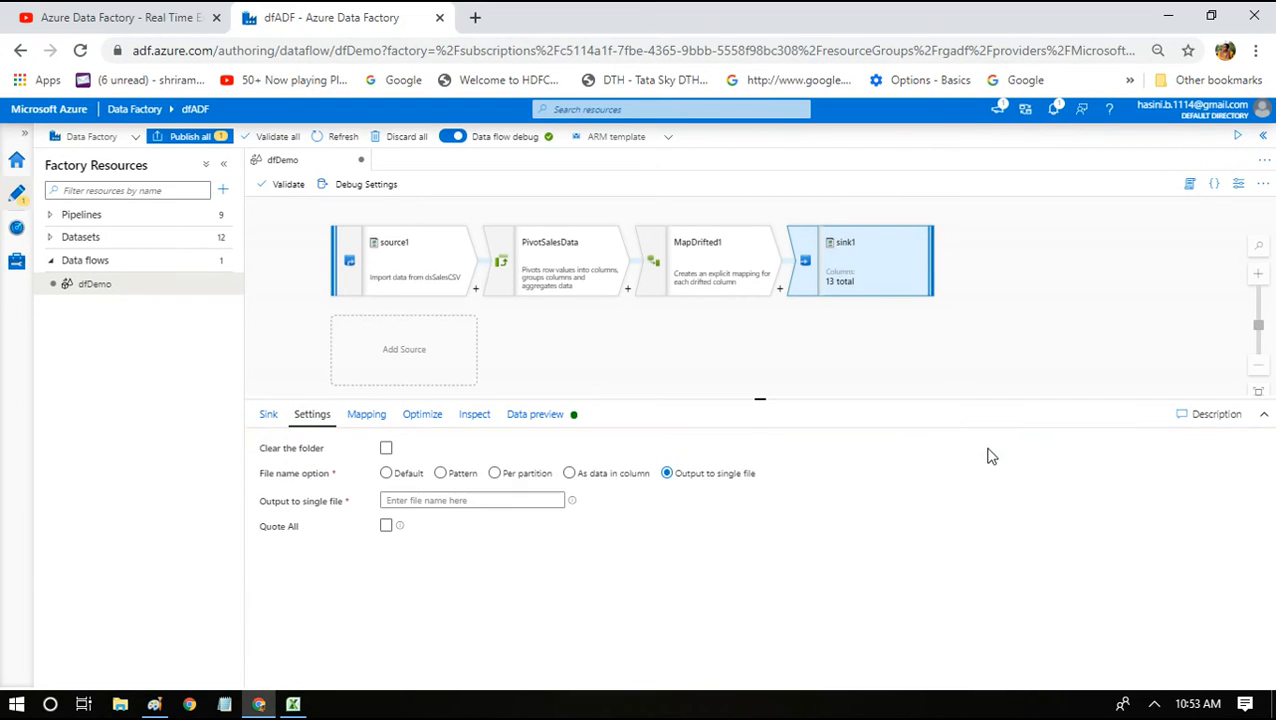
left_click(420, 501)
type("DFPivotResults.csv")
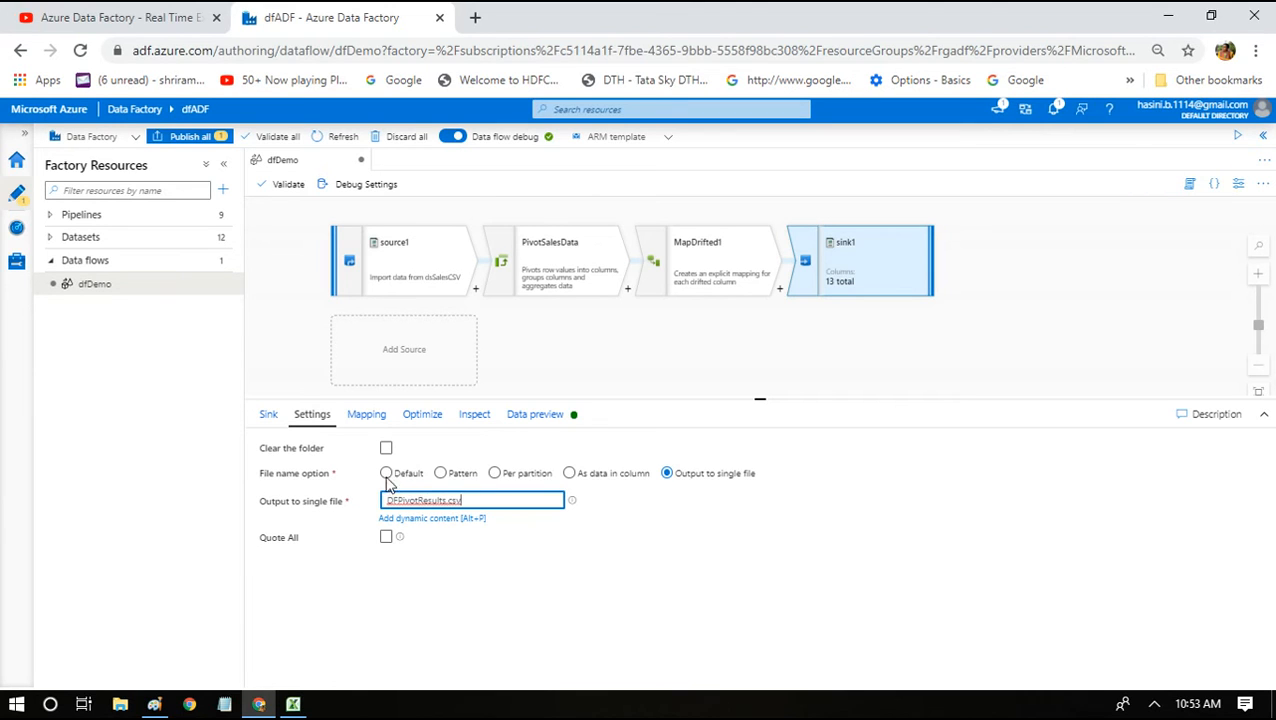
left_click(270, 414)
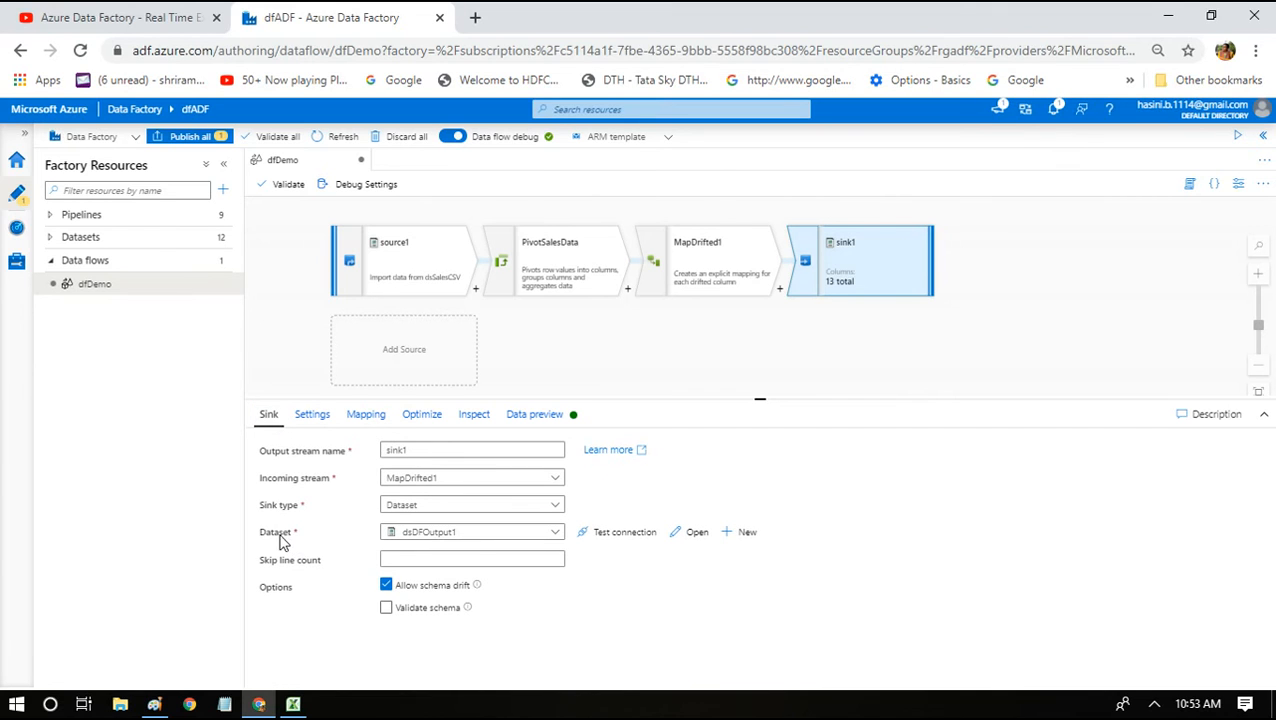
left_click(697, 532)
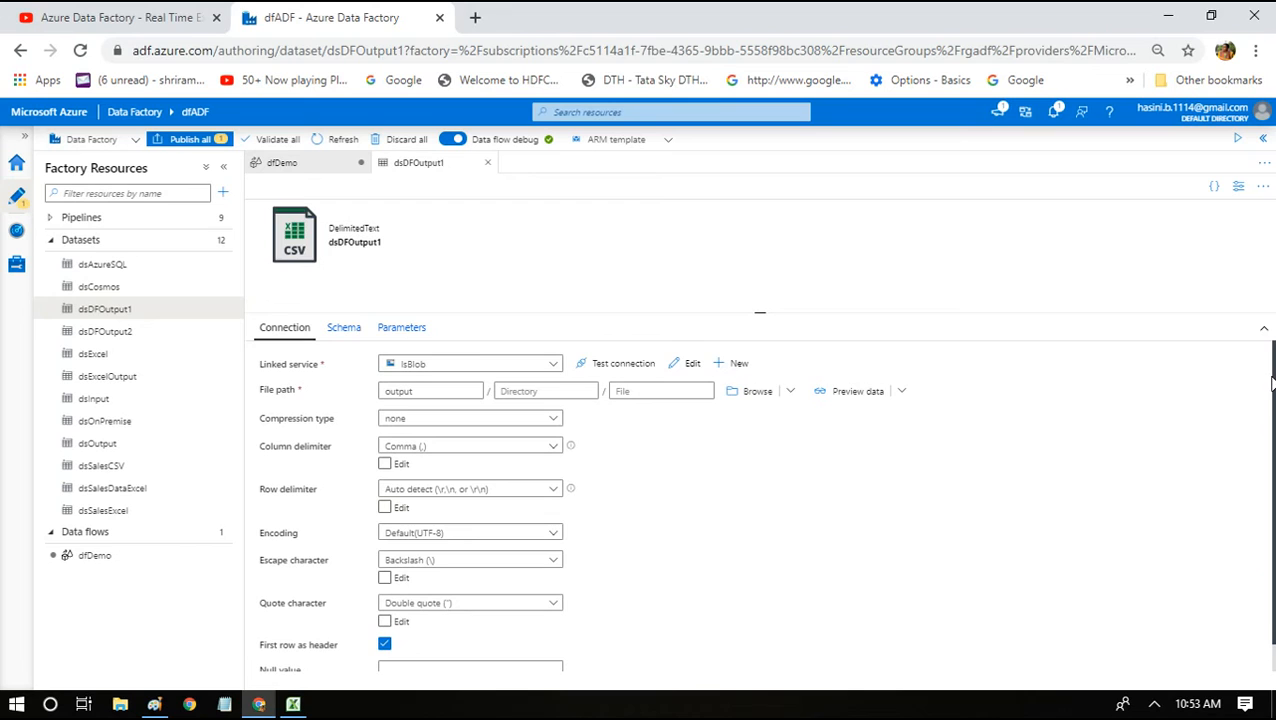
left_click_drag(1273, 384, 1272, 455)
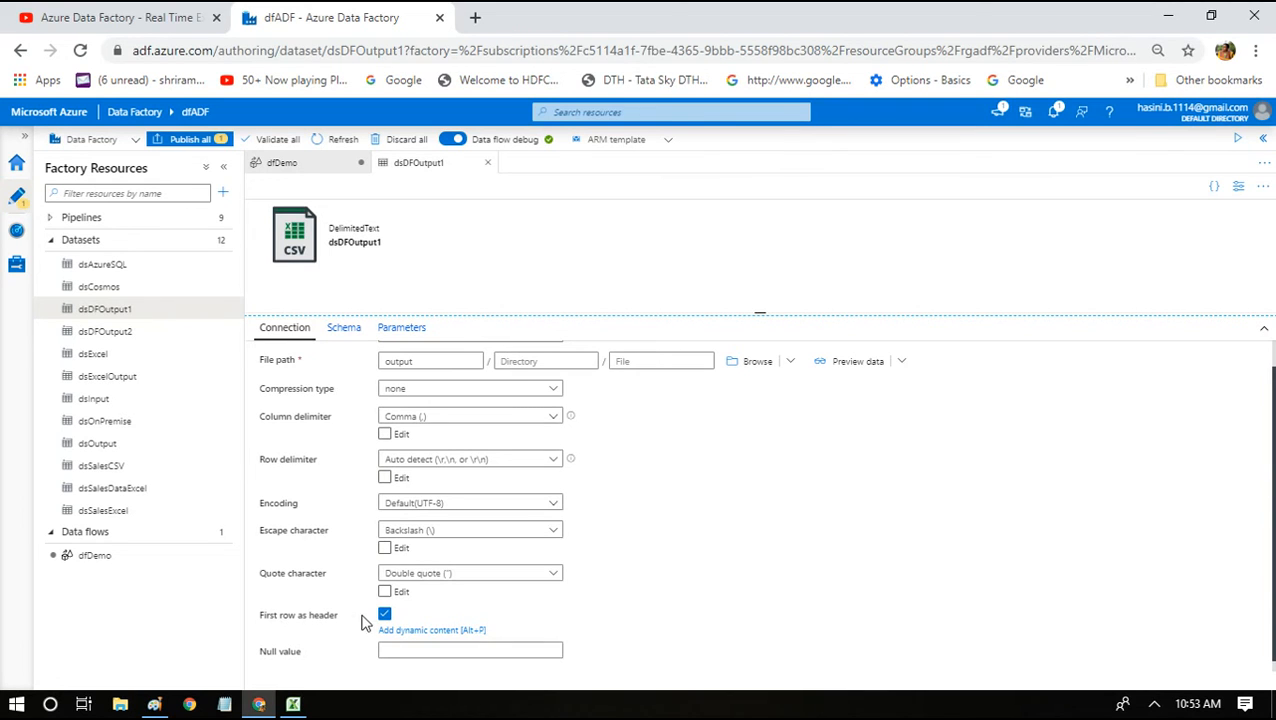
left_click(486, 163)
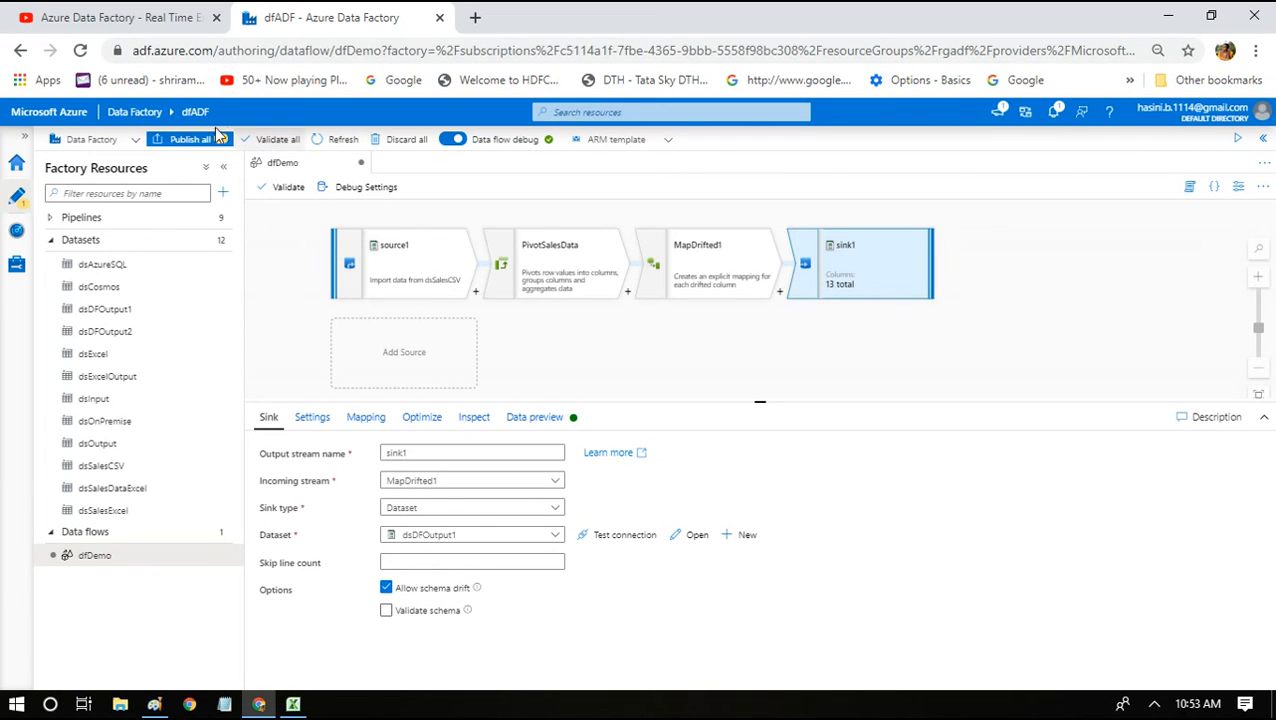
Publish the dfDemo changes, open the Azure portal in a new tab, and dismiss the publish notice.
left_click(184, 141)
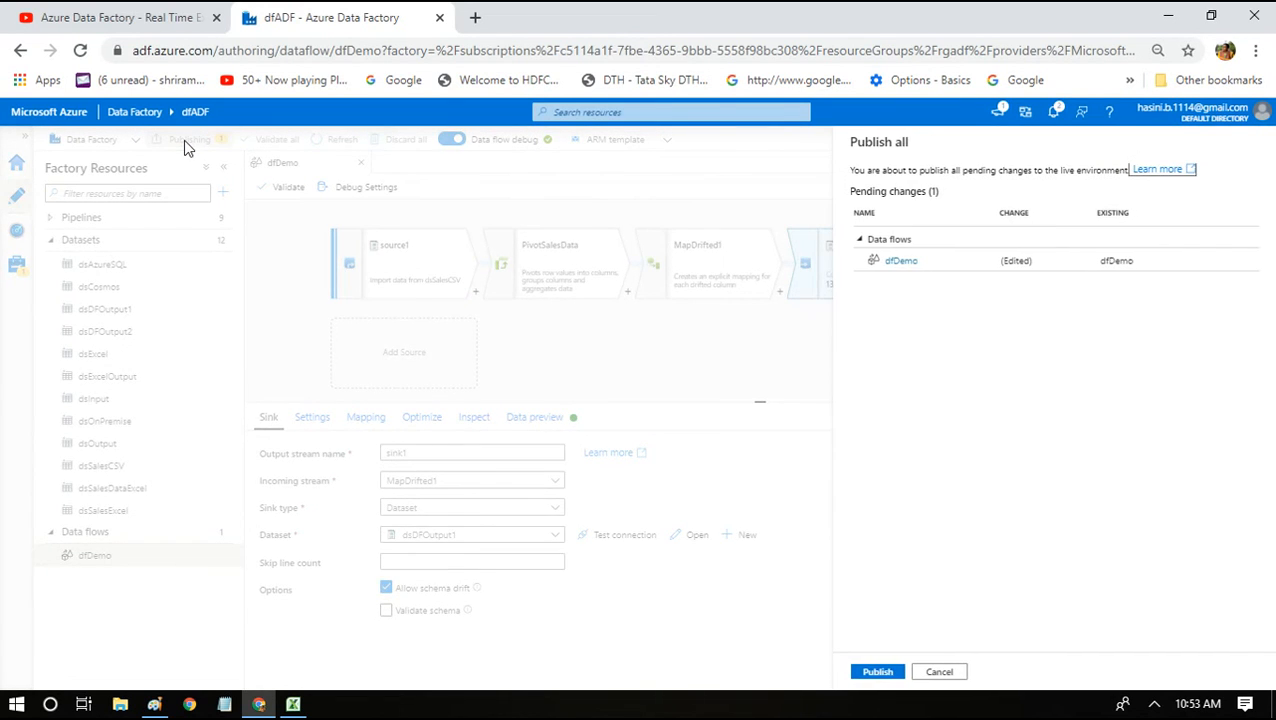
left_click(878, 671)
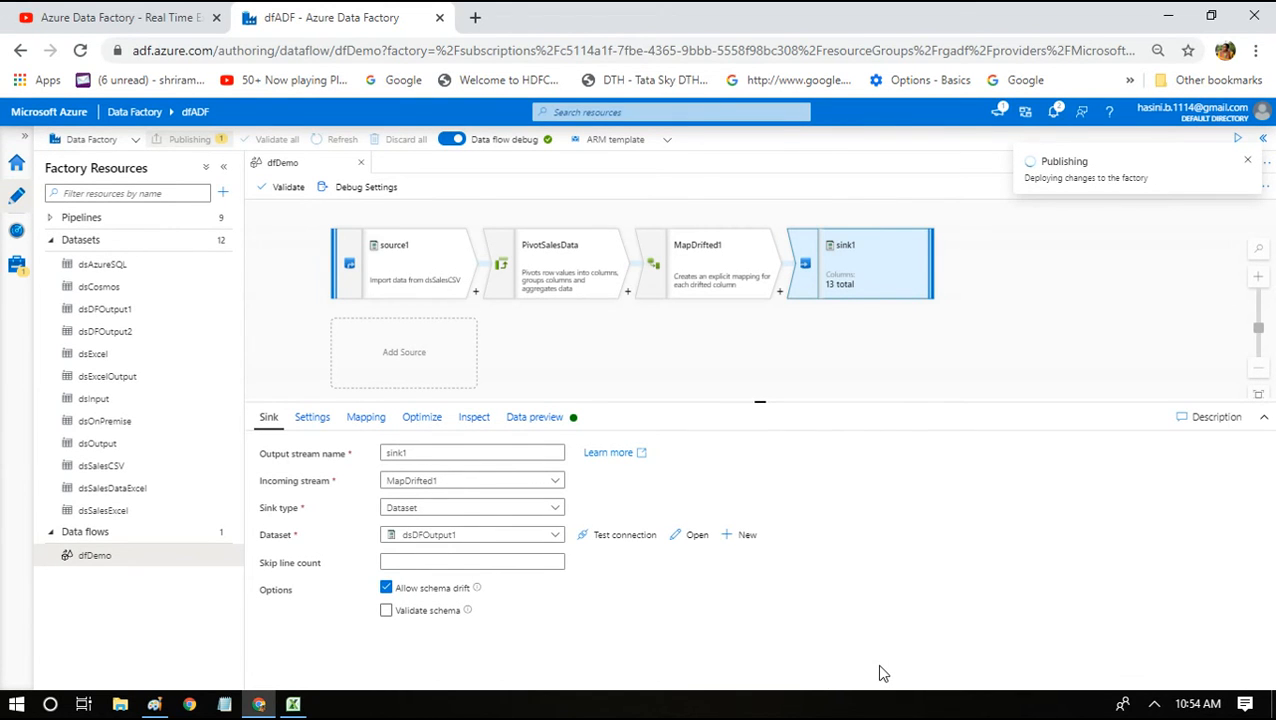
left_click(474, 17)
type("portal")
key("Return")
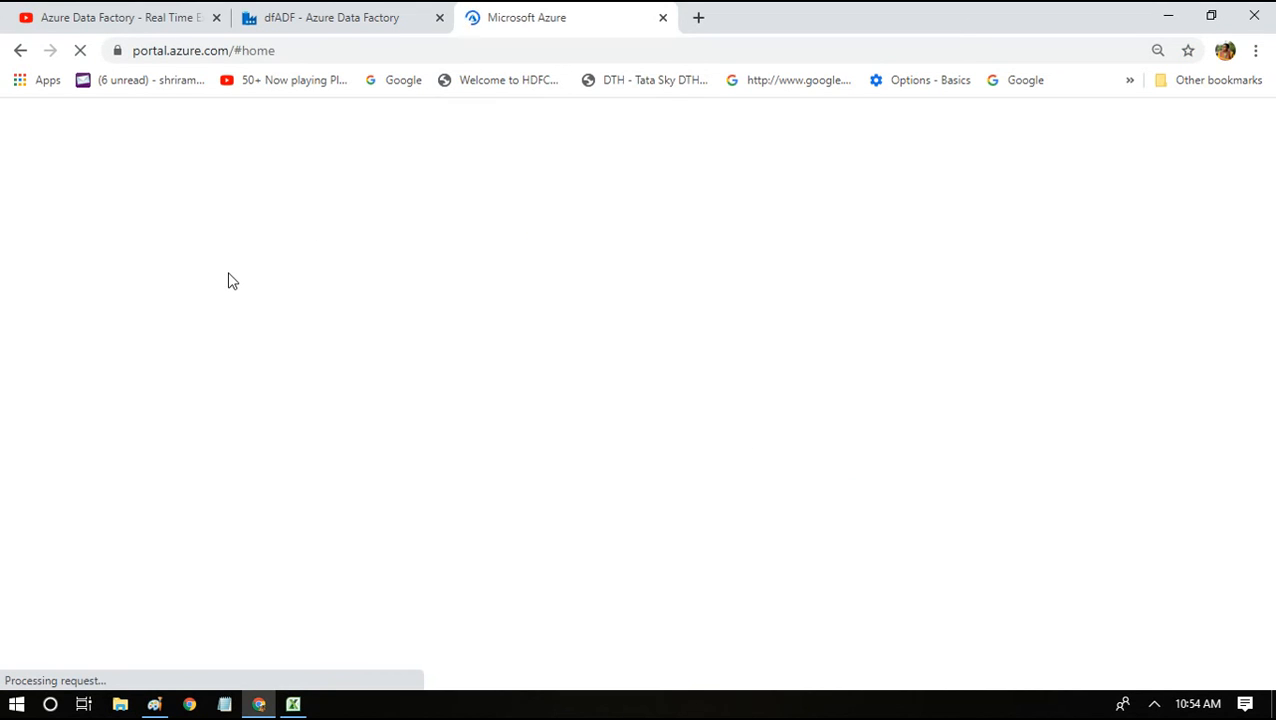
left_click(292, 12)
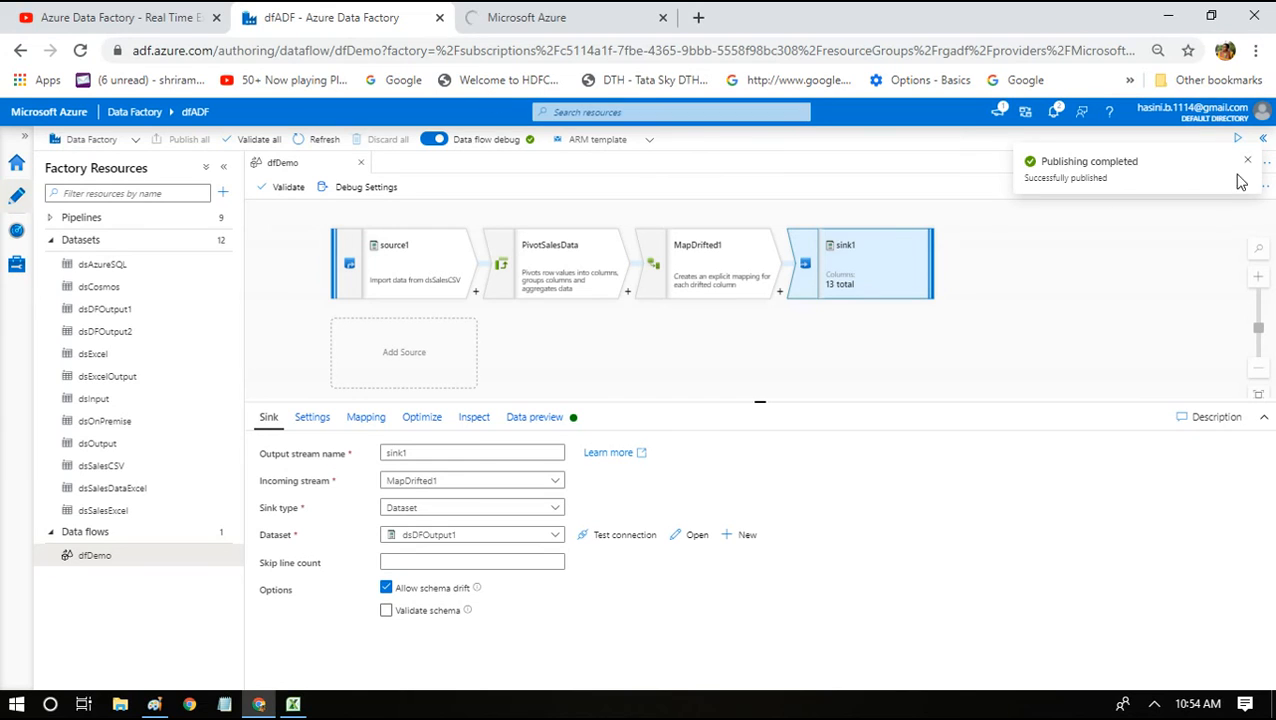
left_click(1246, 162)
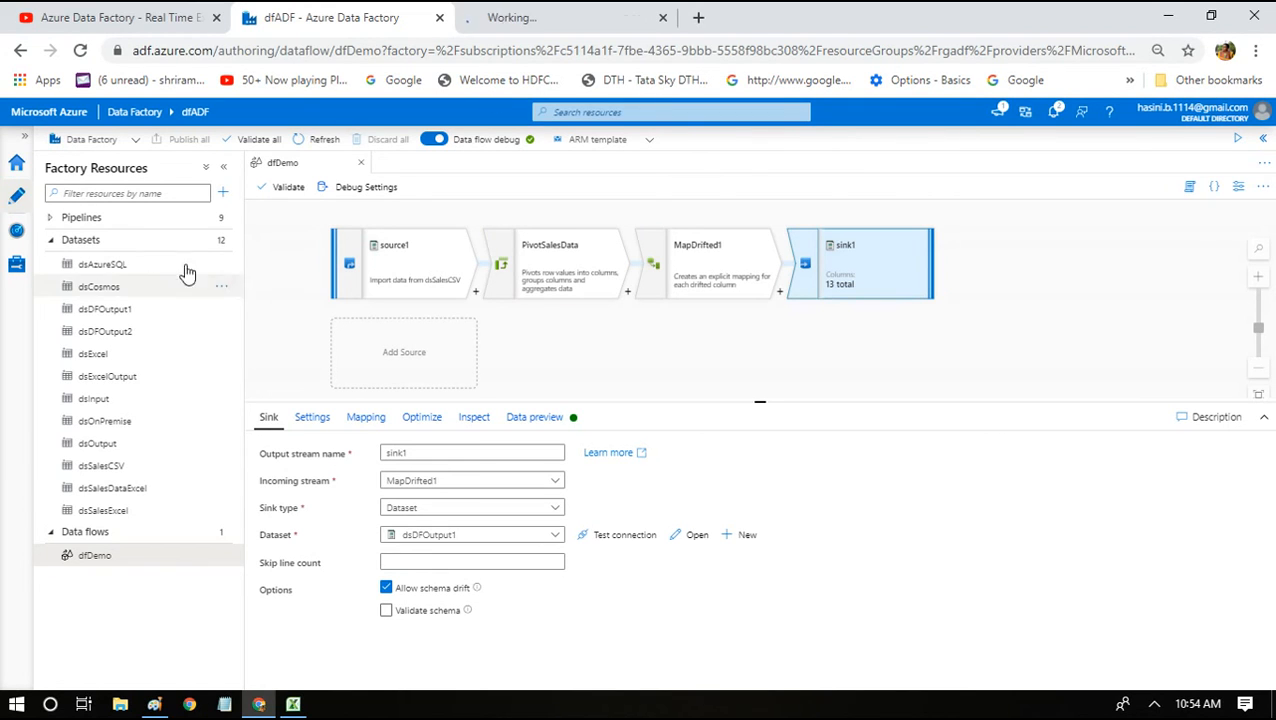
Open the pl_Dataflow pipeline, open its dfDemo activity, and select the MapDrifted1 node.
left_click(100, 224)
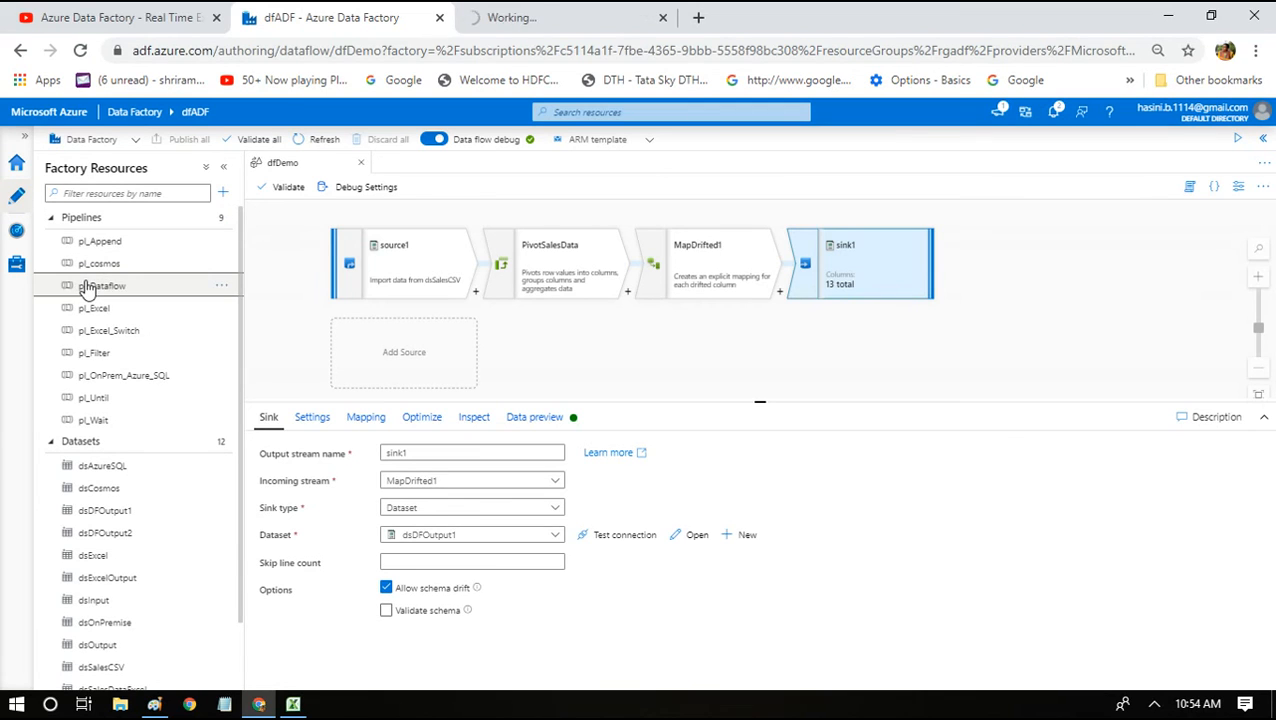
left_click(100, 286)
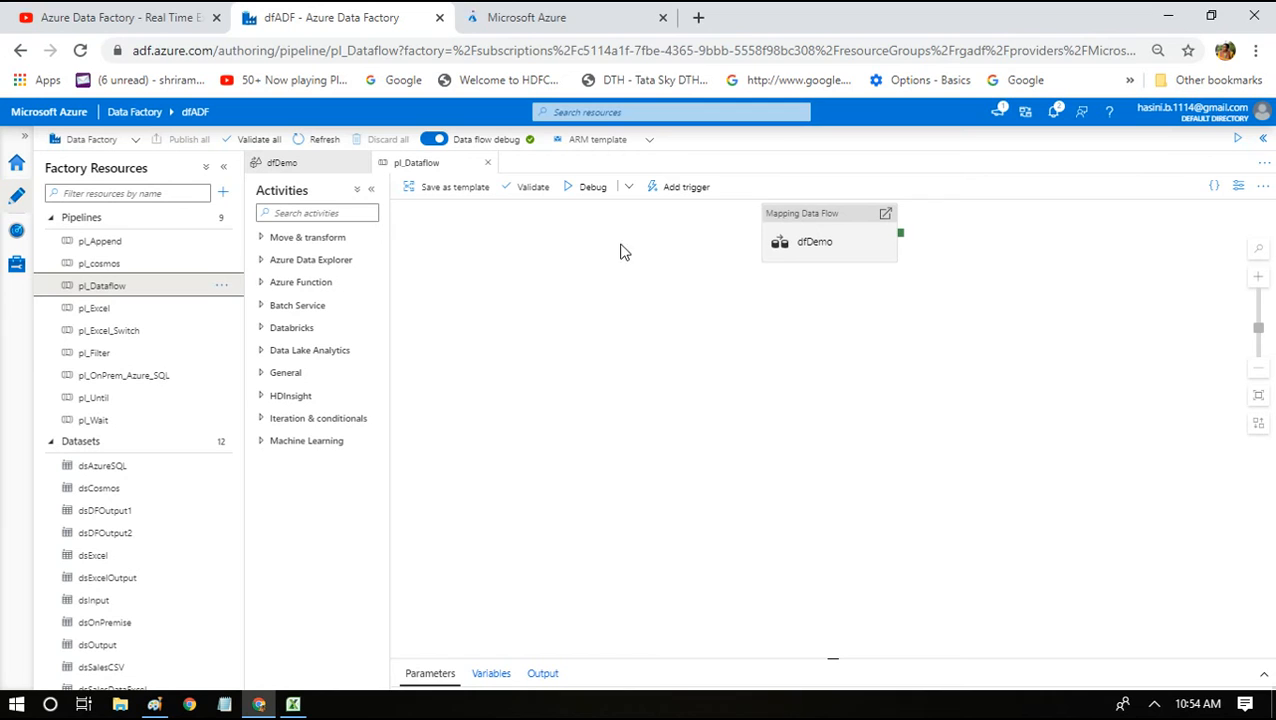
double_click(780, 241)
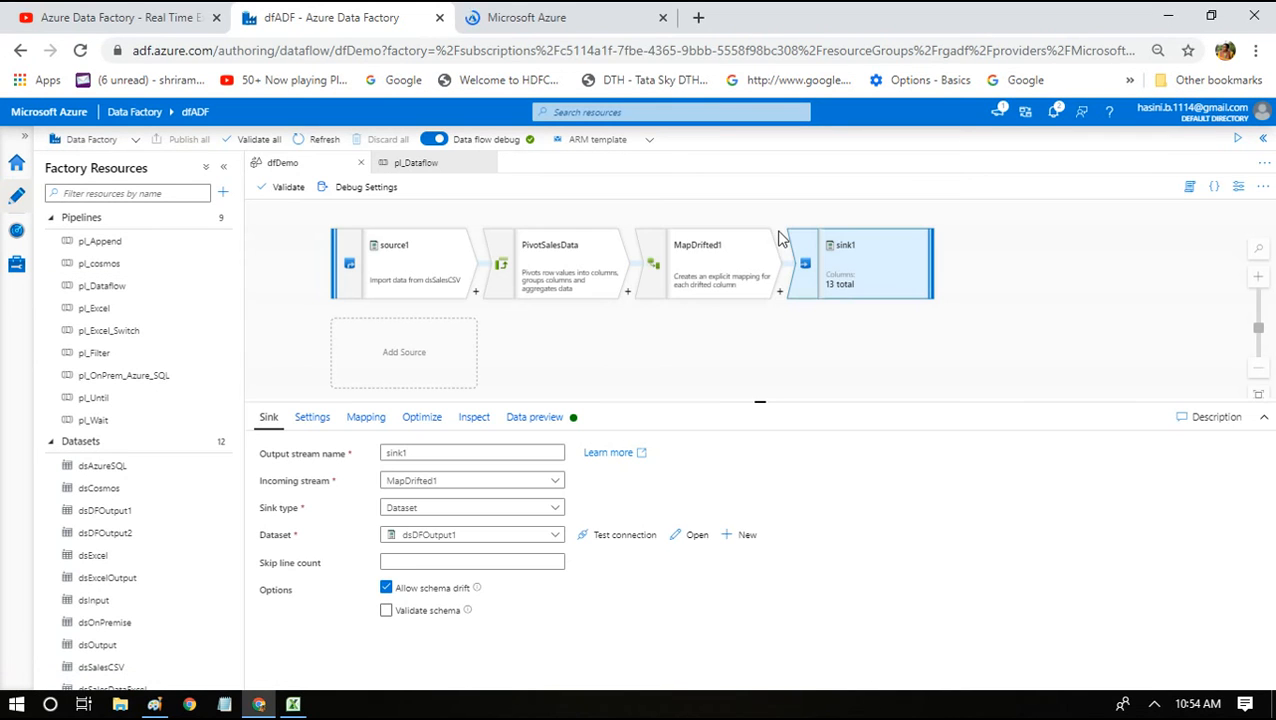
left_click(688, 286)
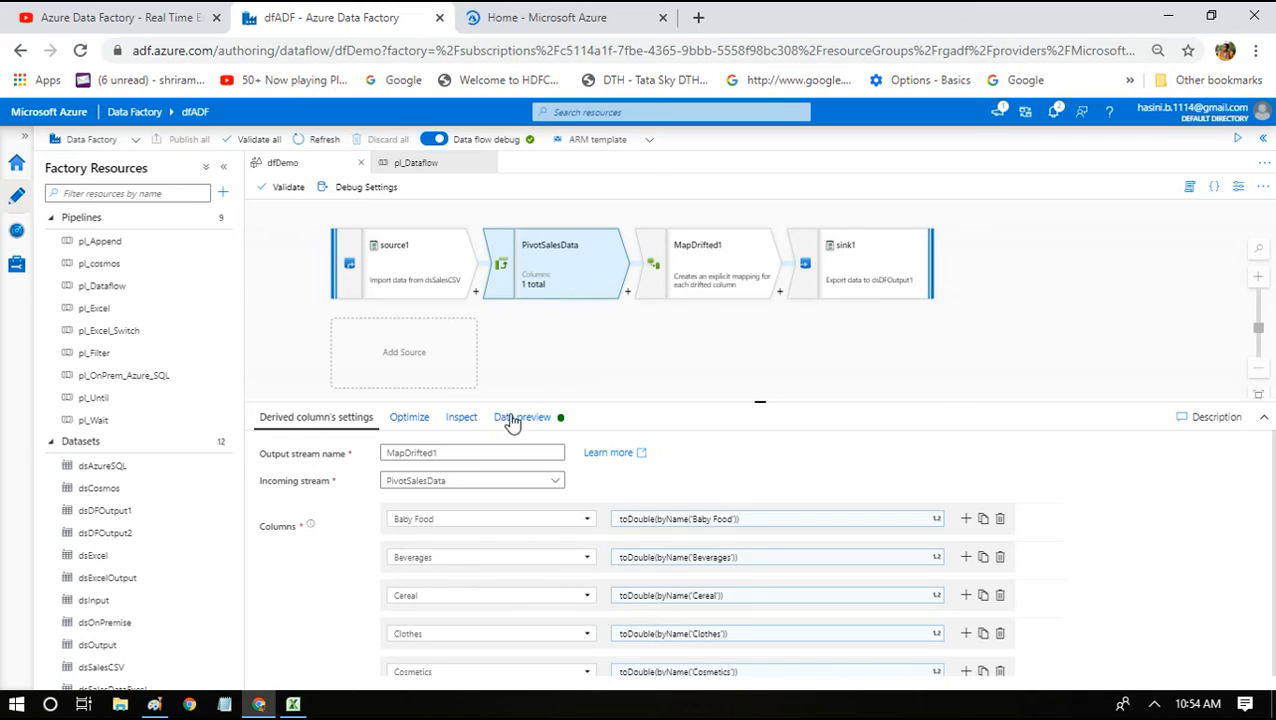
Preview PivotSalesData's Online and Offline revenue rows, then bring the Excel workbook forward.
left_click(512, 418)
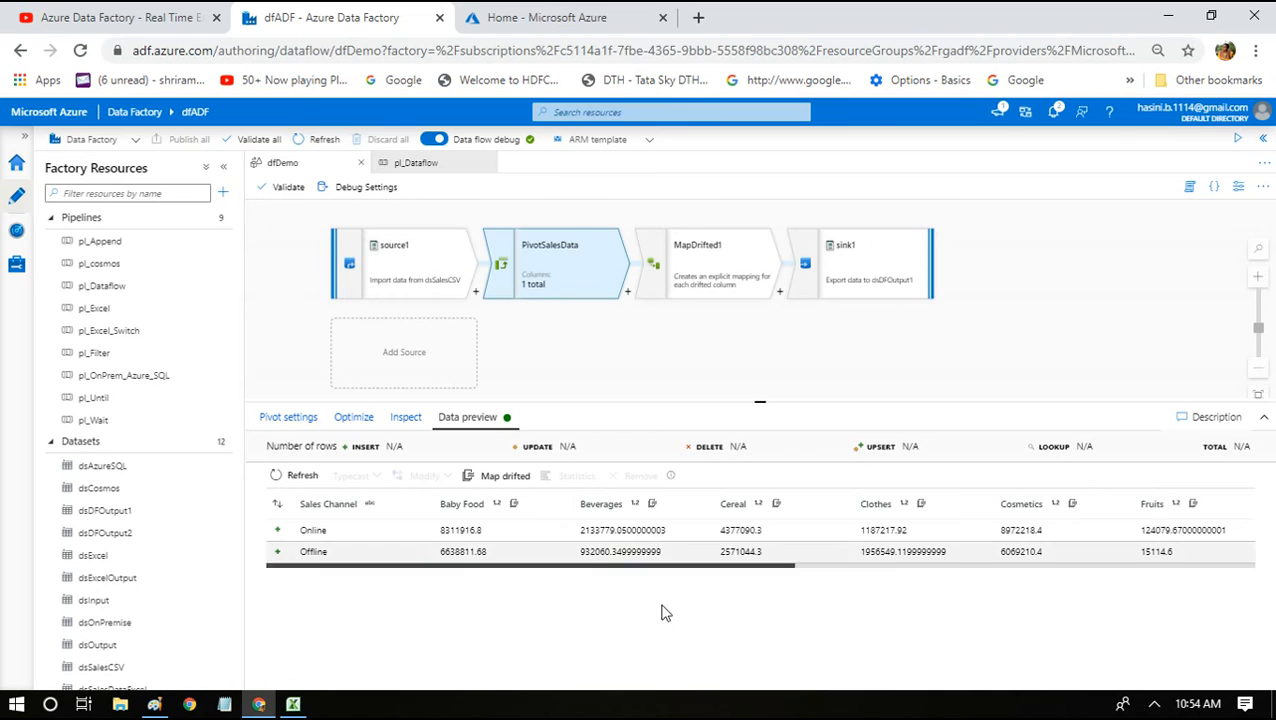
left_click(294, 704)
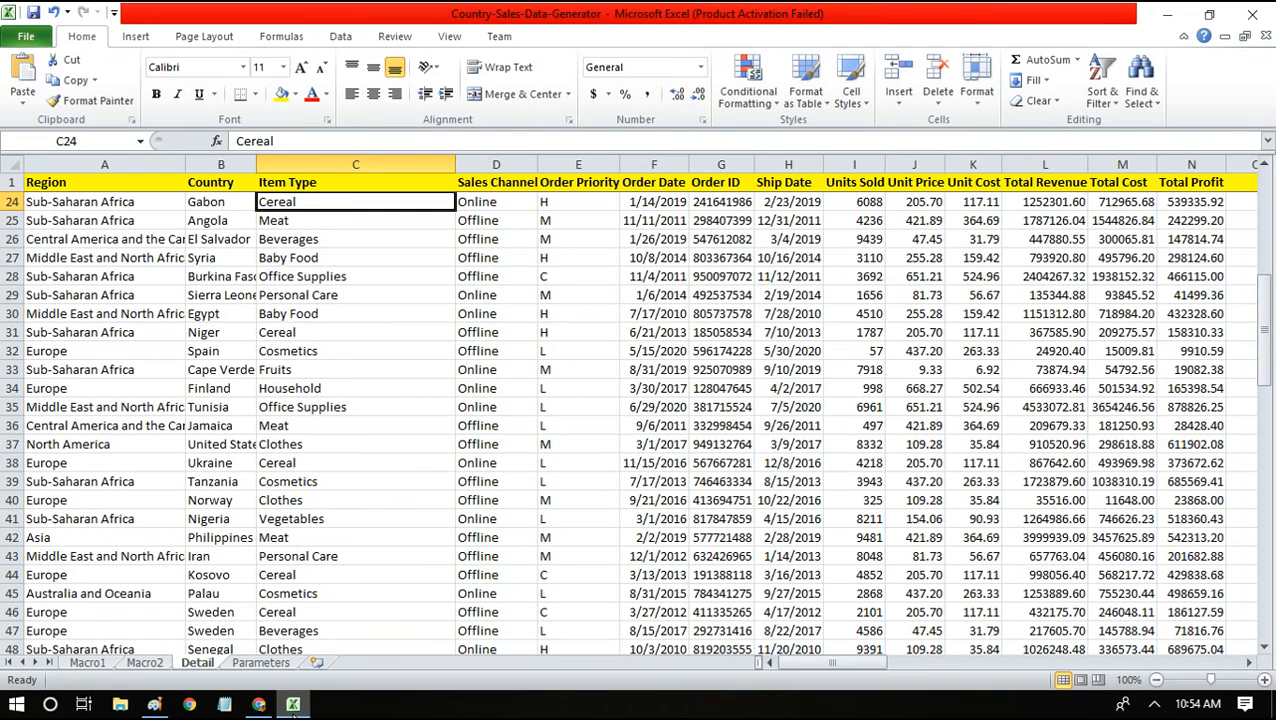
Move right in Excel to the Sum of Total Revenue pivot, compare its figures, then return to Data Factory.
left_click(916, 478)
key("Right")
key("Right")
key("Right")
key("Right")
key("Right")
key("Right")
key("Right")
key("Right")
key("Right")
key("Right")
key("Right")
key("Right")
key("Right")
key("Right")
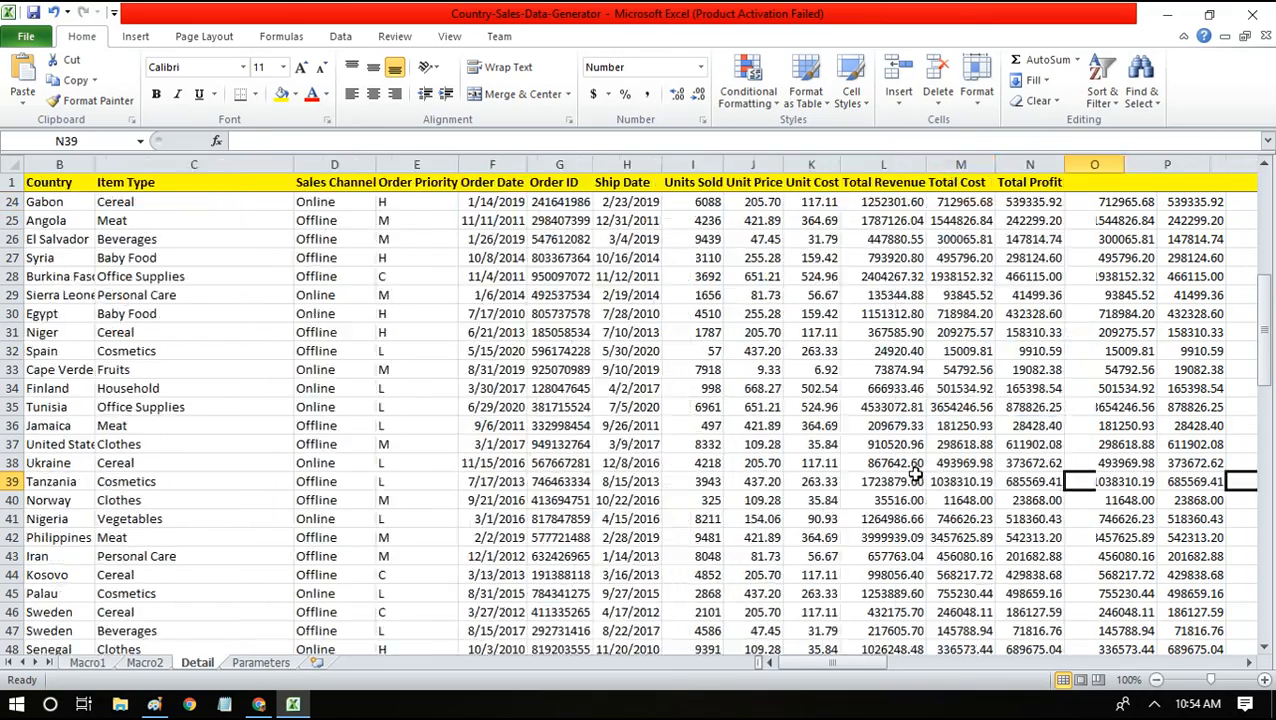
key("Right")
key("Right")
key("Right")
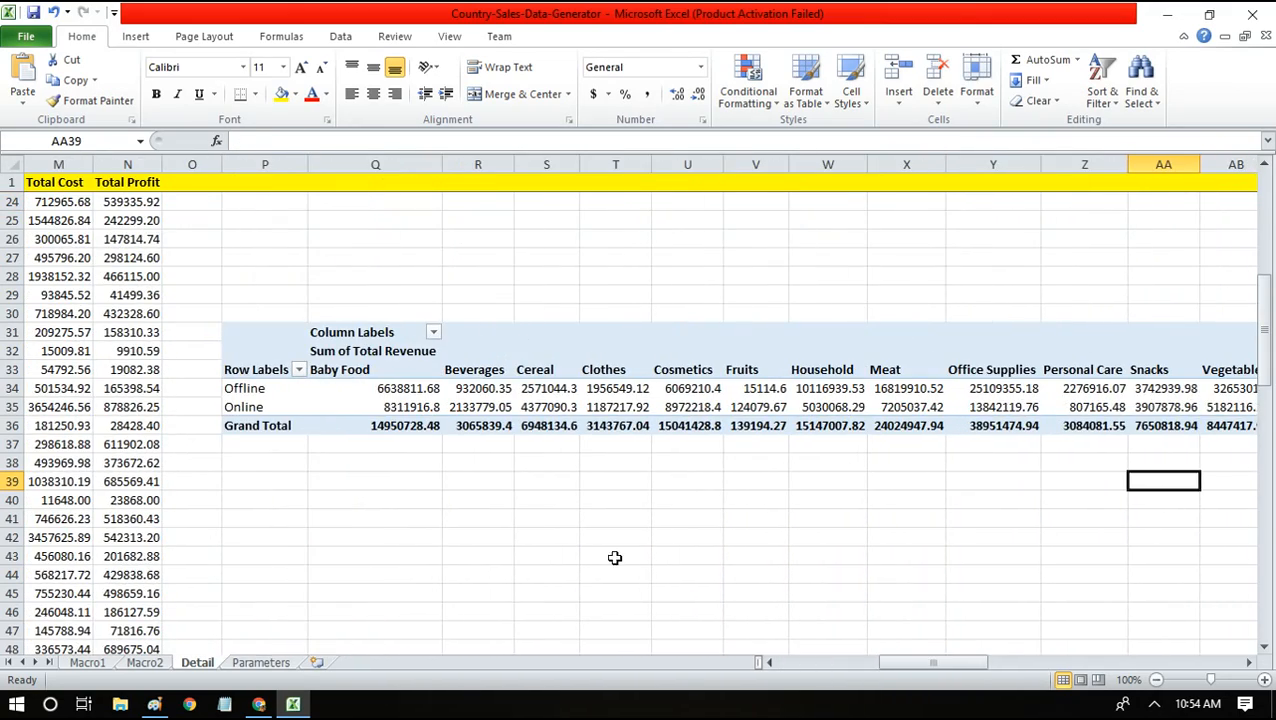
left_click(258, 705)
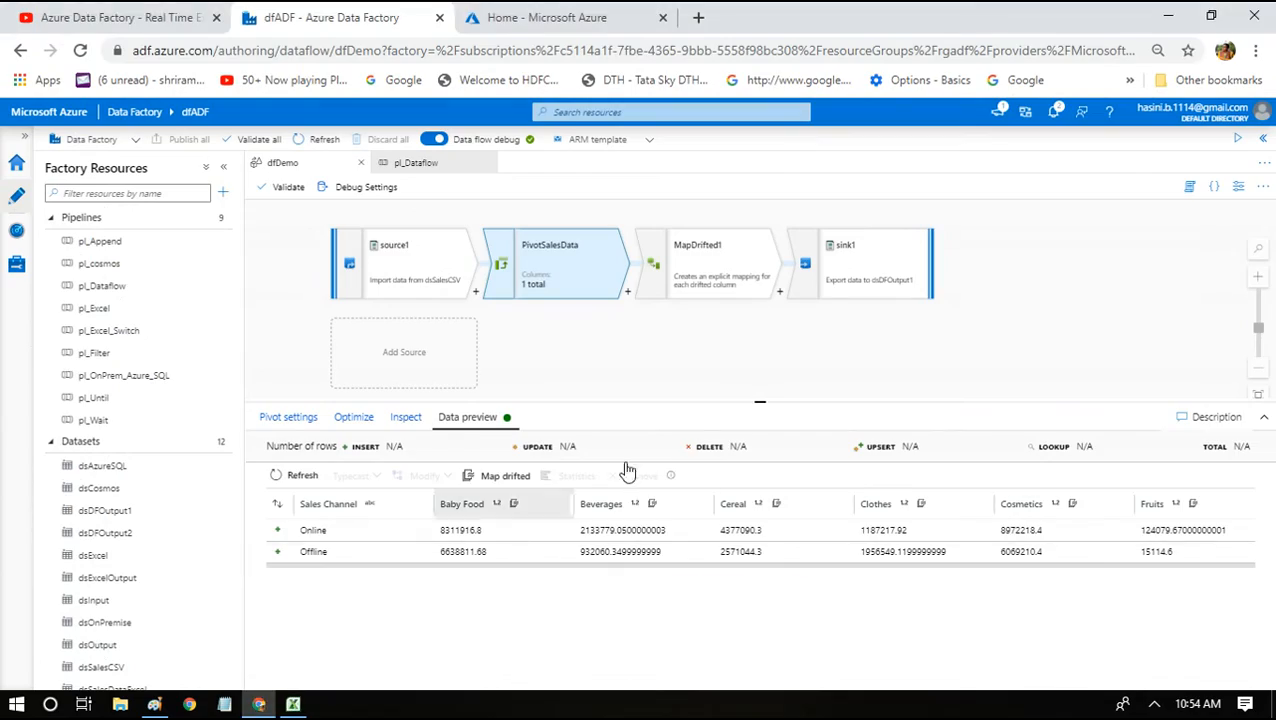
Start a debug run of the pl_Dataflow pipeline, then switch to the Azure portal home page.
left_click(641, 17)
left_click(383, 12)
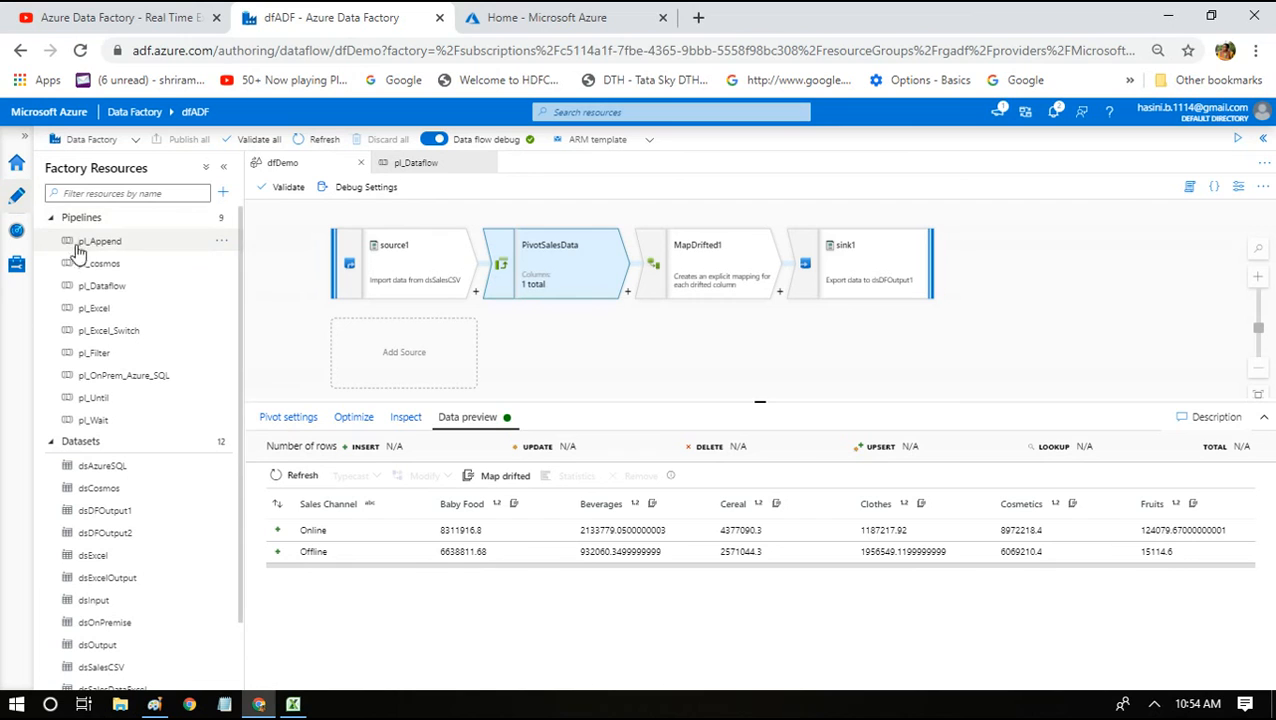
left_click(407, 170)
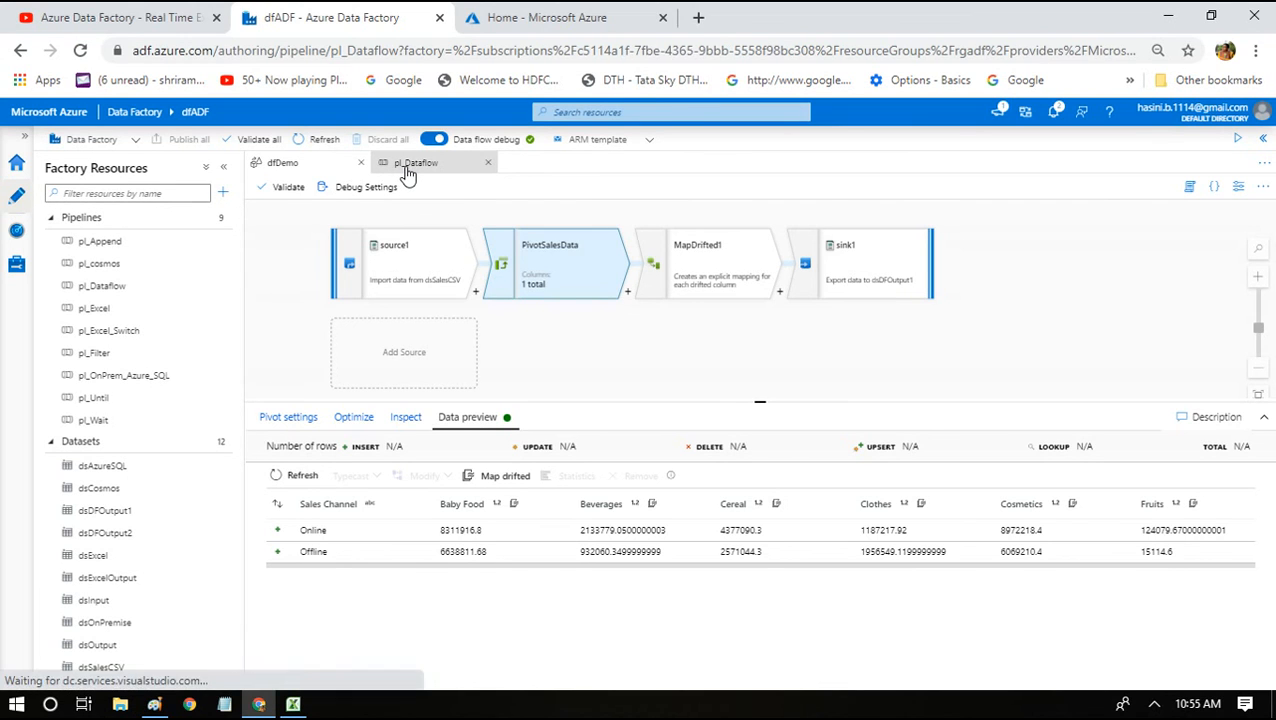
left_click(590, 188)
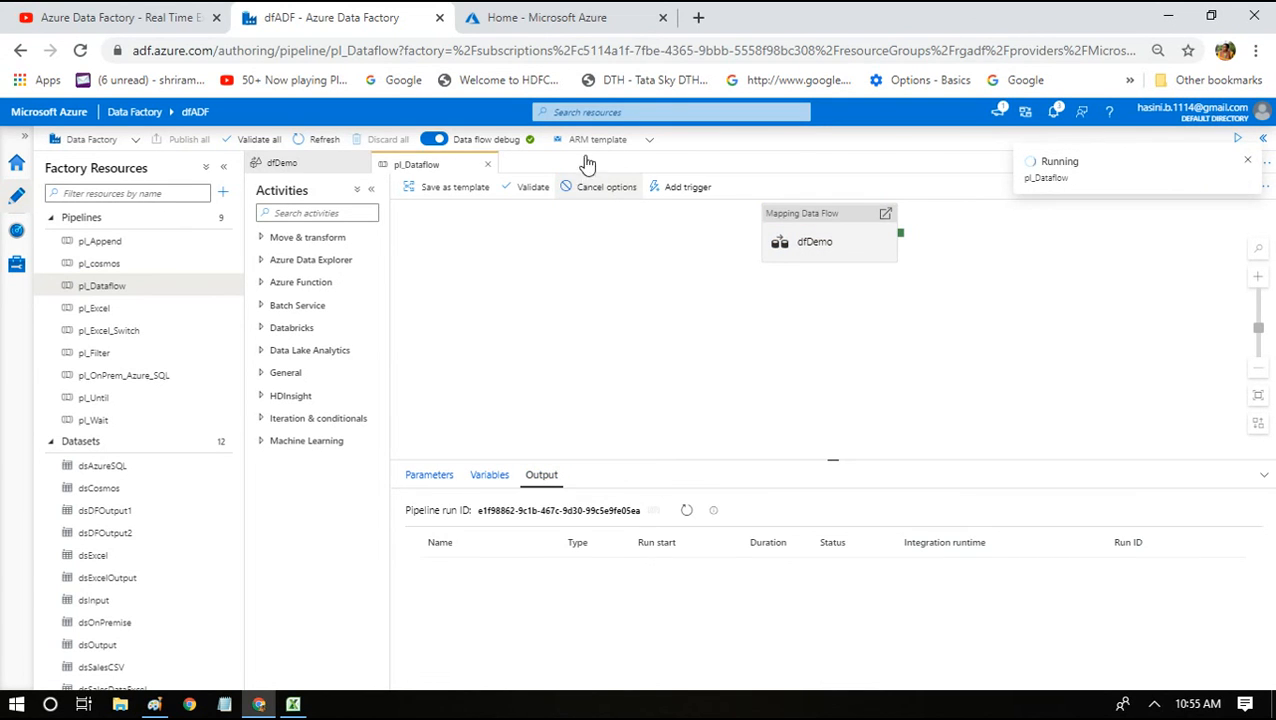
left_click(547, 12)
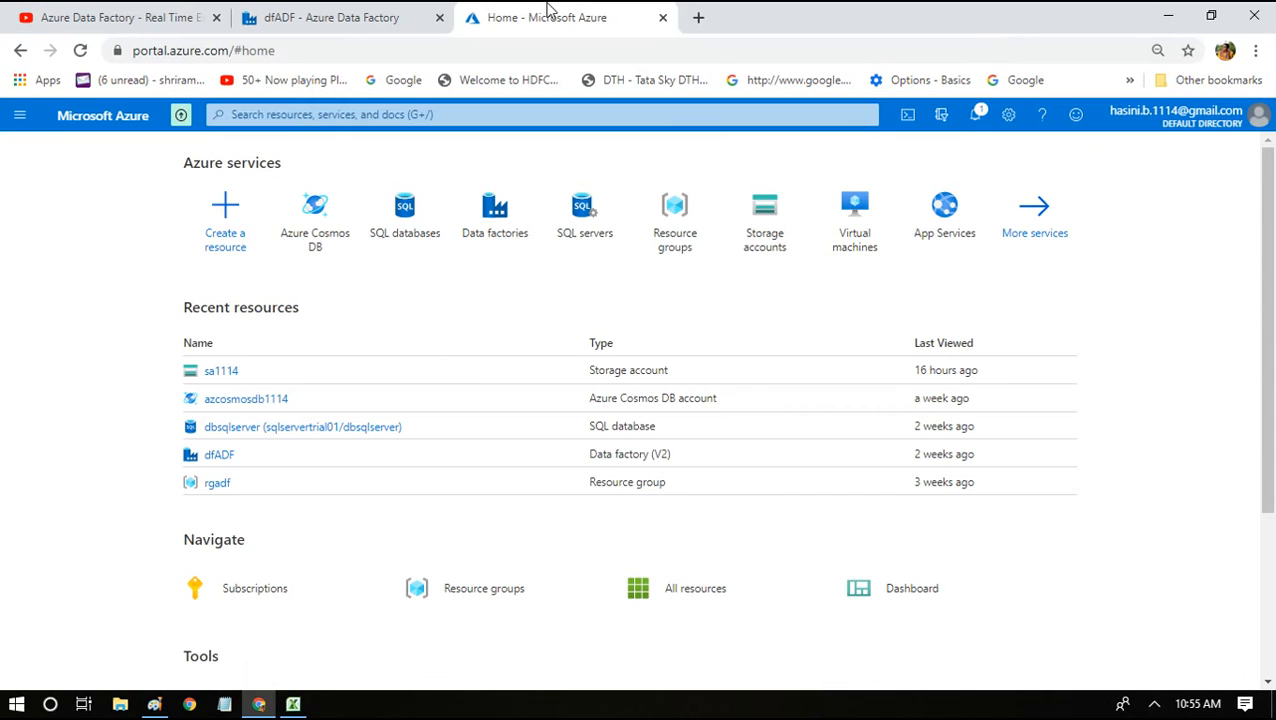
Open the output container in storage account sa1114.
left_click(221, 373)
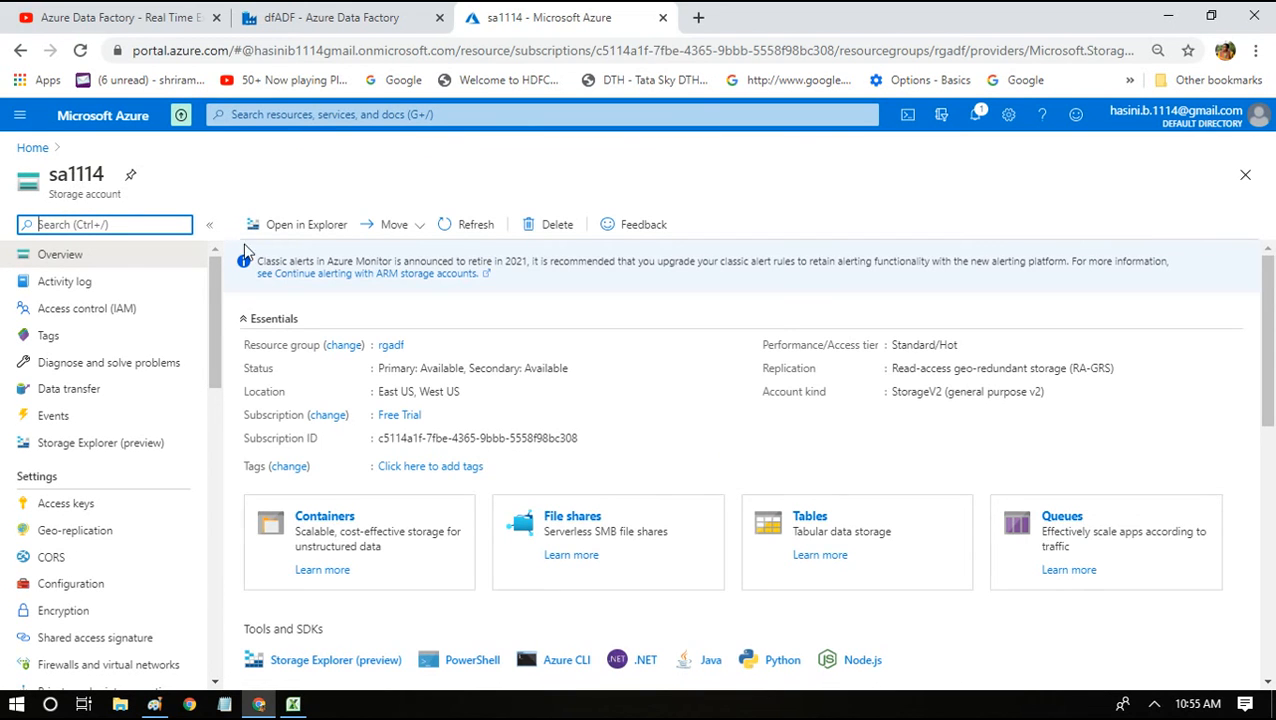
left_click(334, 532)
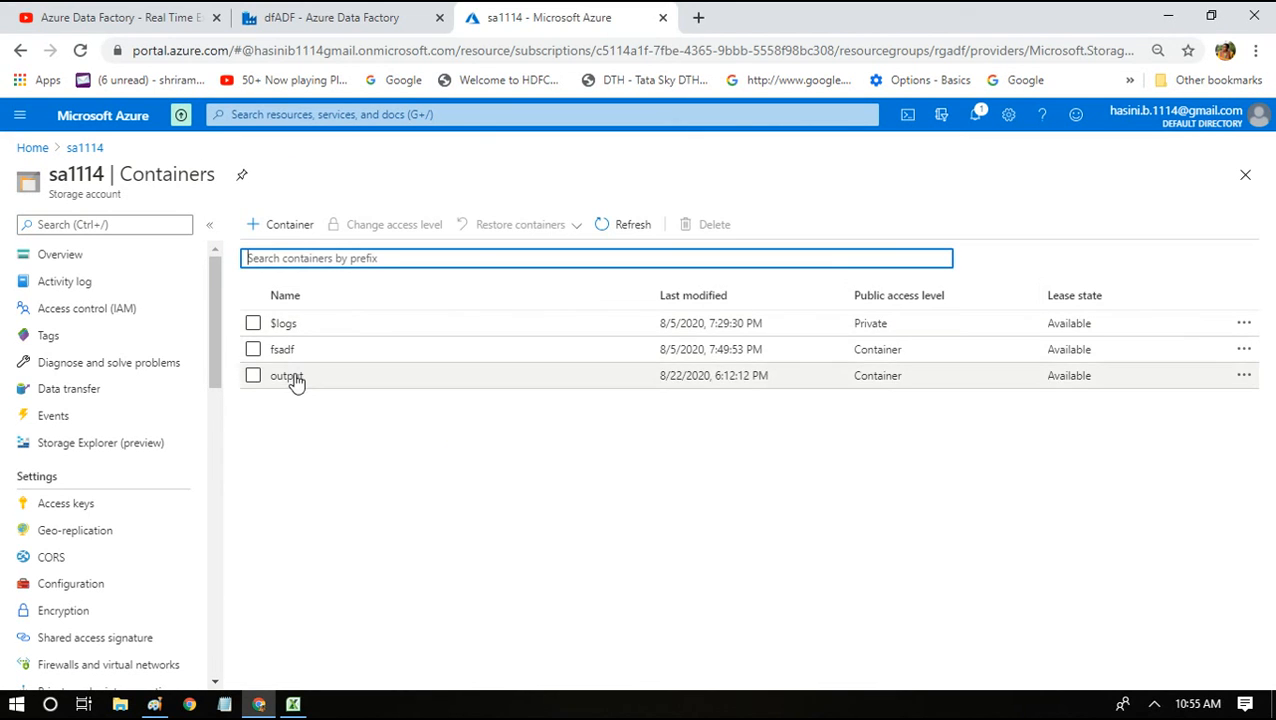
left_click(296, 378)
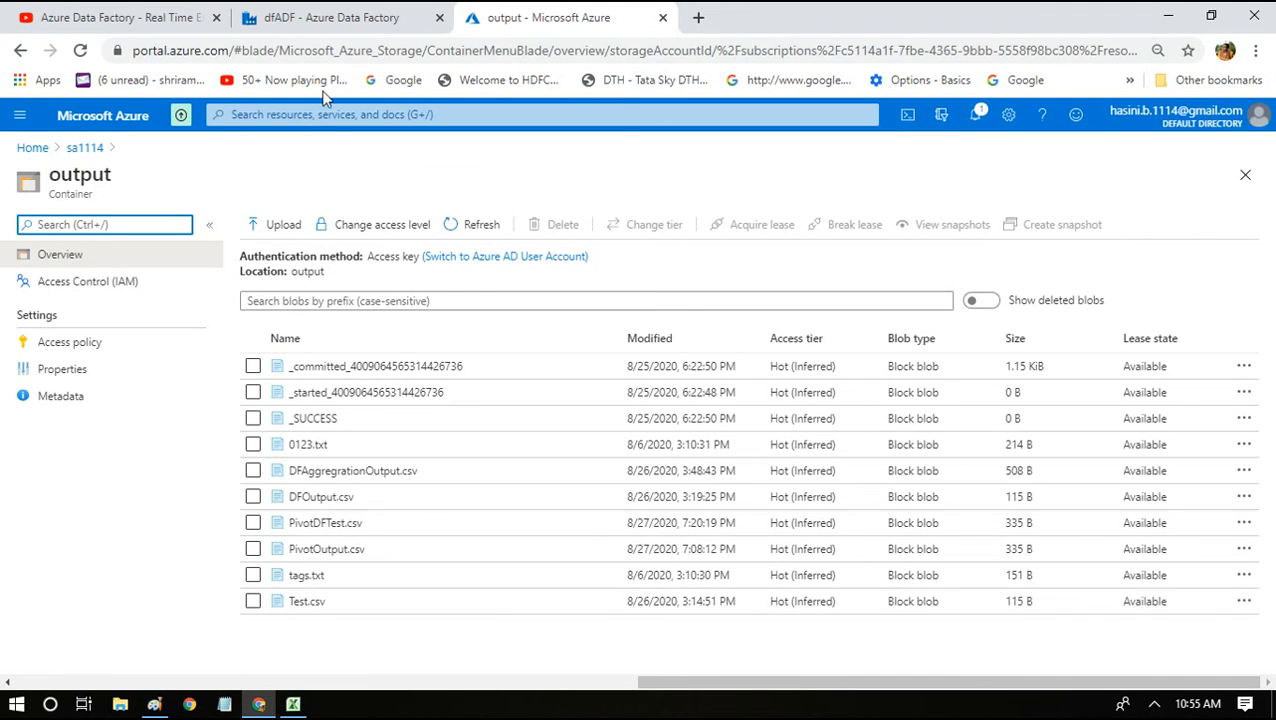
Check the dfDemo activity's progress in the pipeline run, then return to the blob list.
left_click(340, 14)
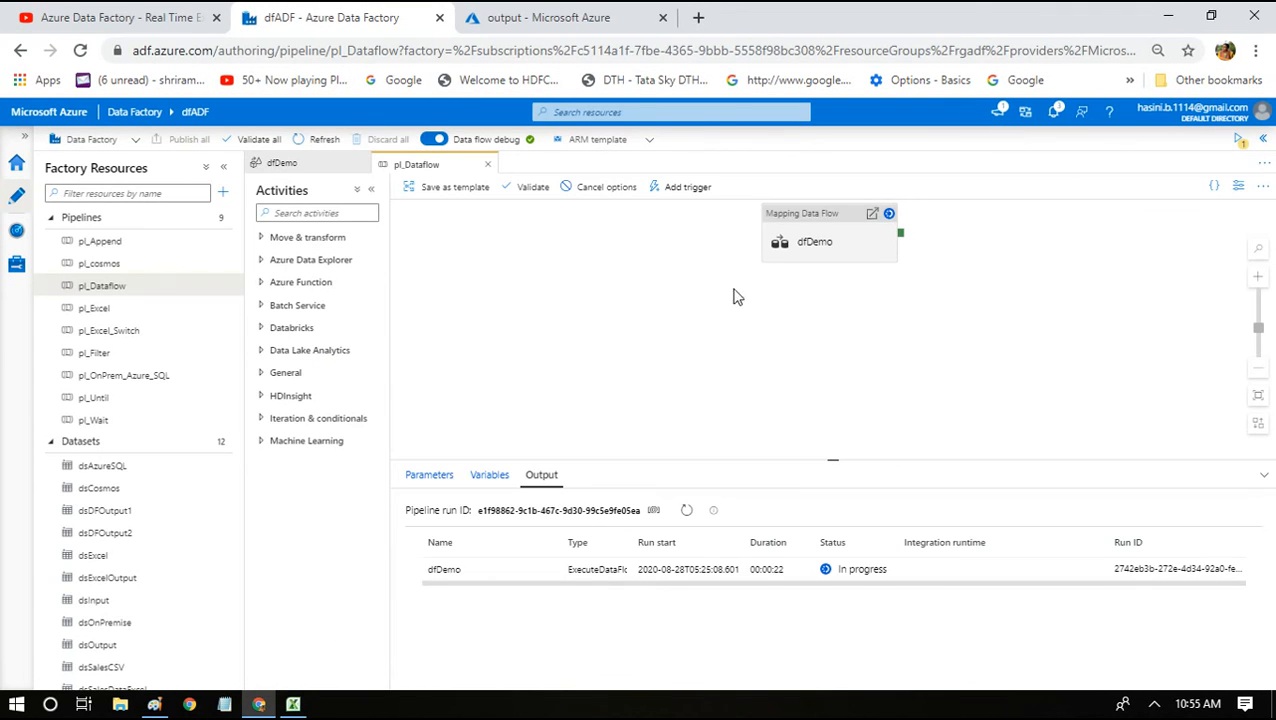
left_click_drag(827, 222, 827, 234)
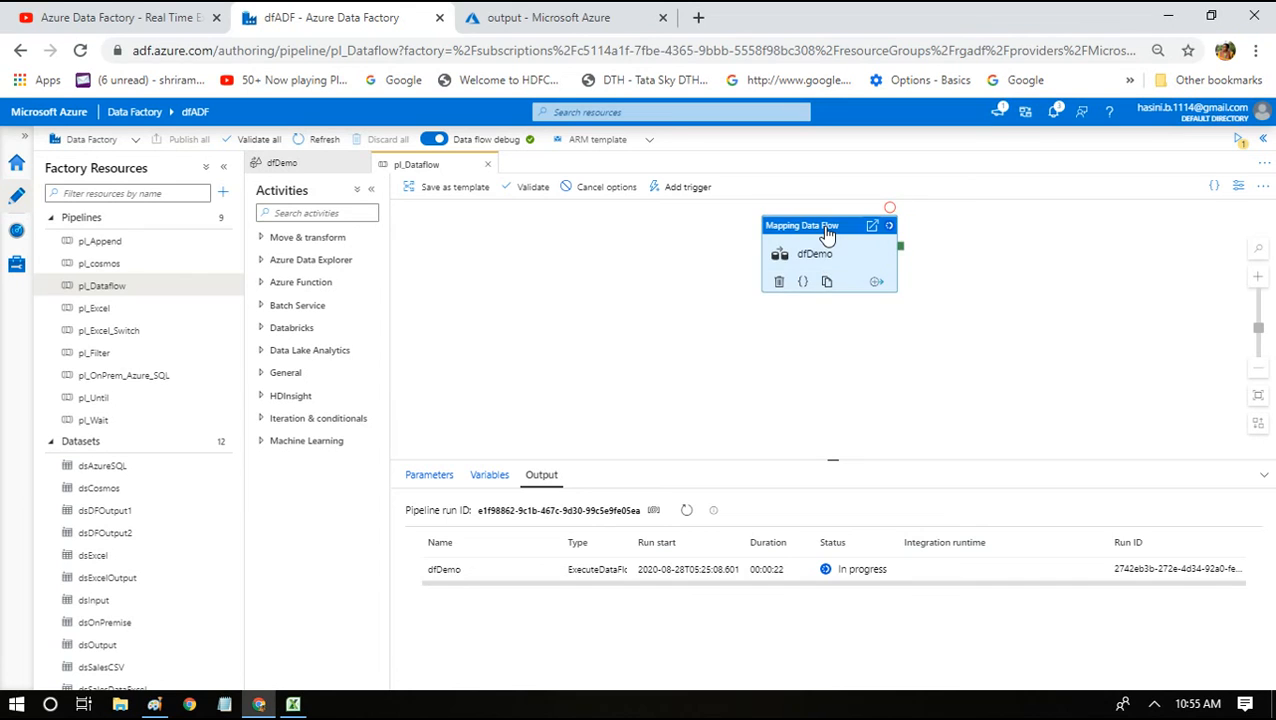
left_click(827, 234)
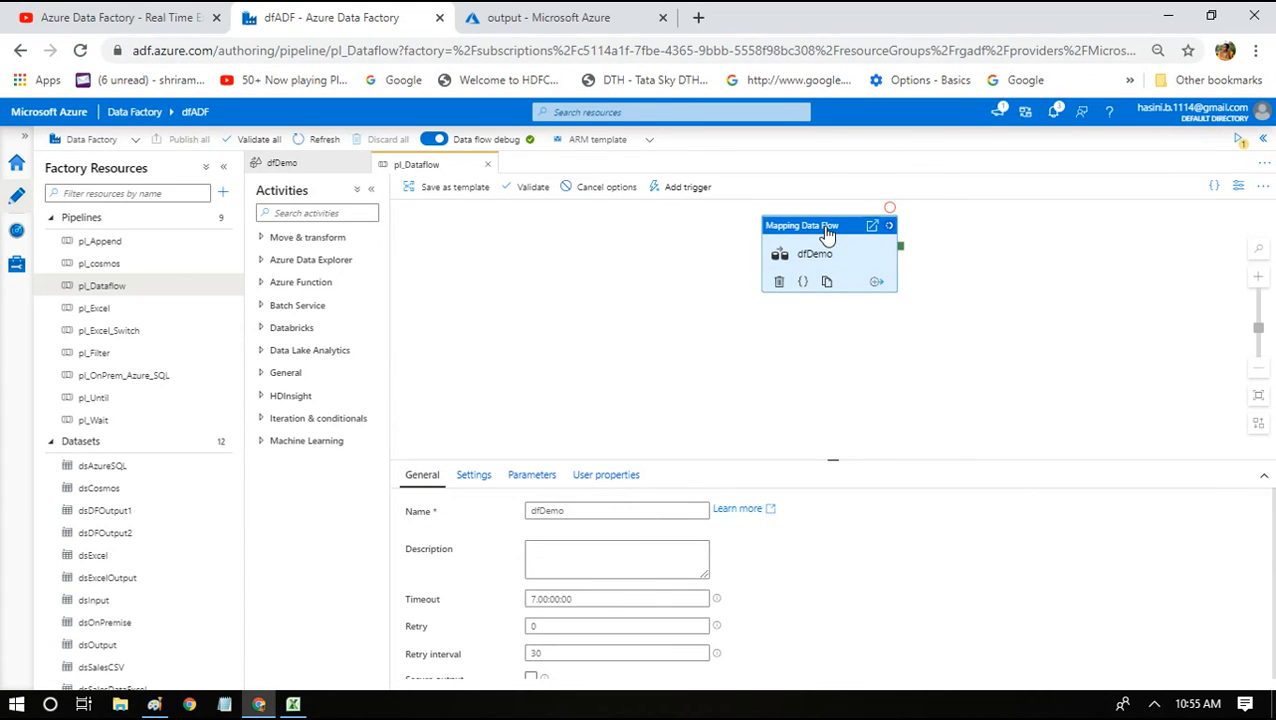
left_click(630, 17)
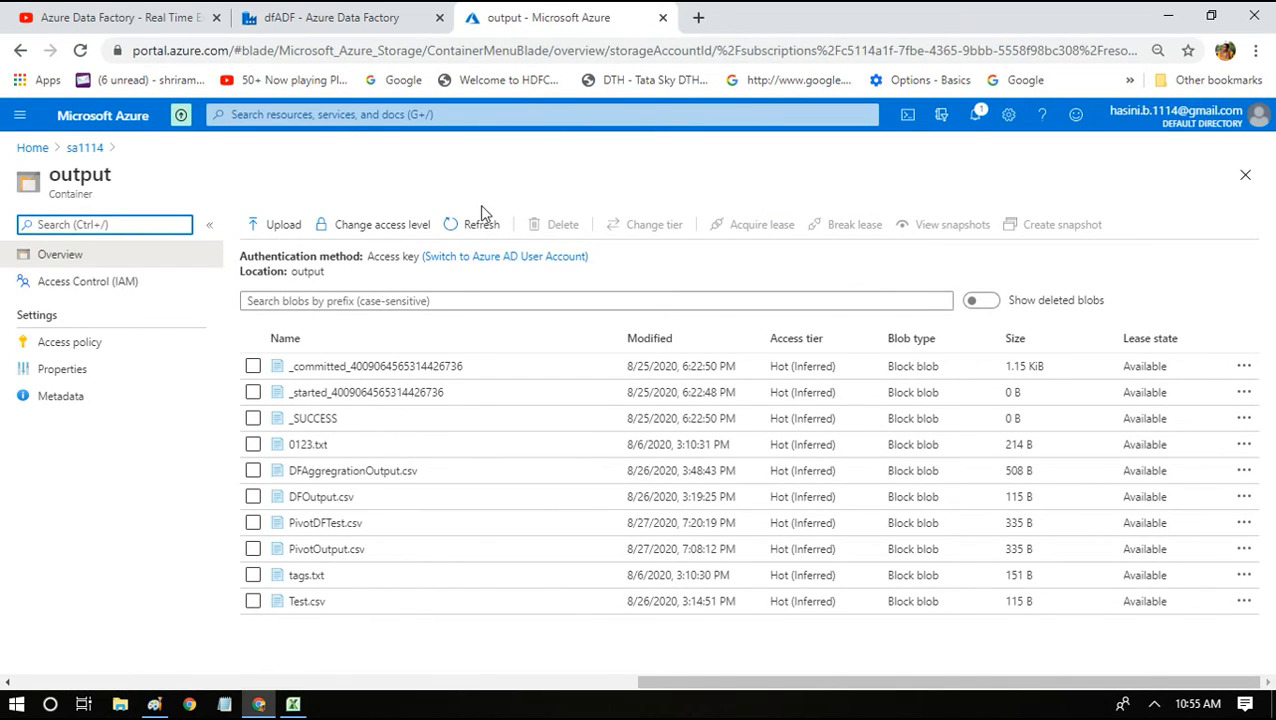
Refresh the output container and open the new DFPivotResults.csv blob (471 B).
left_click(471, 229)
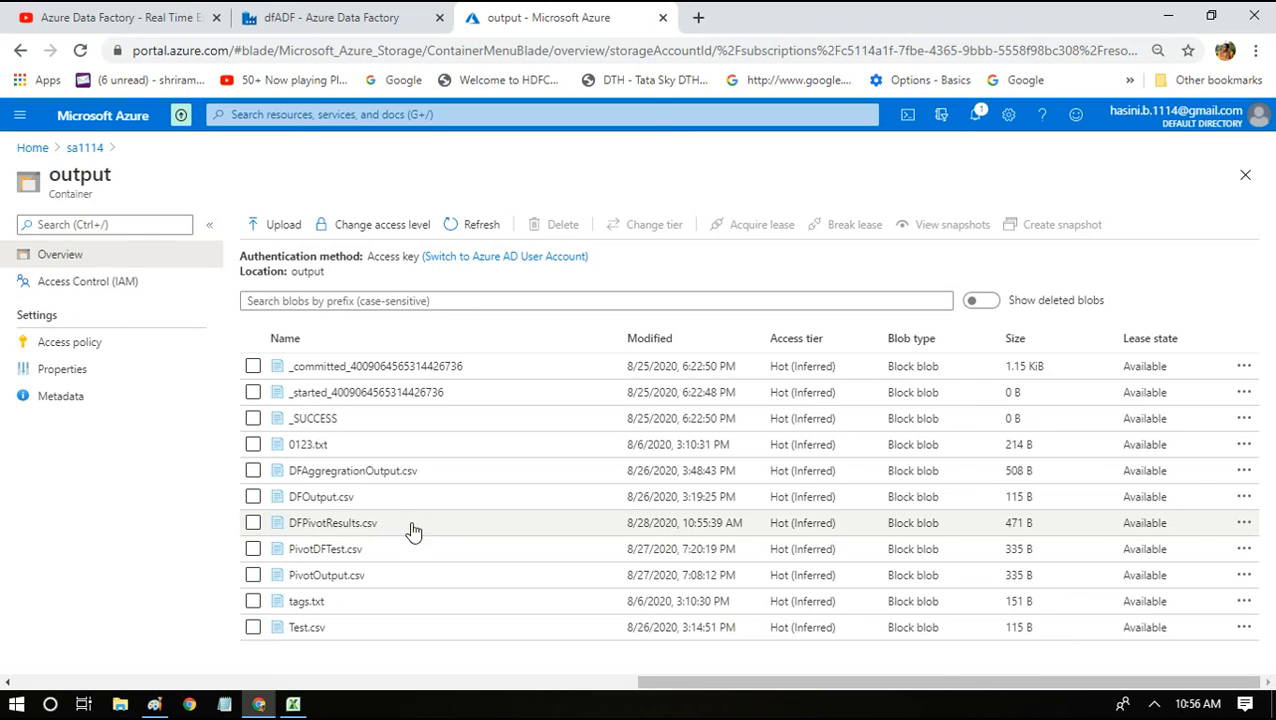
left_click(300, 524)
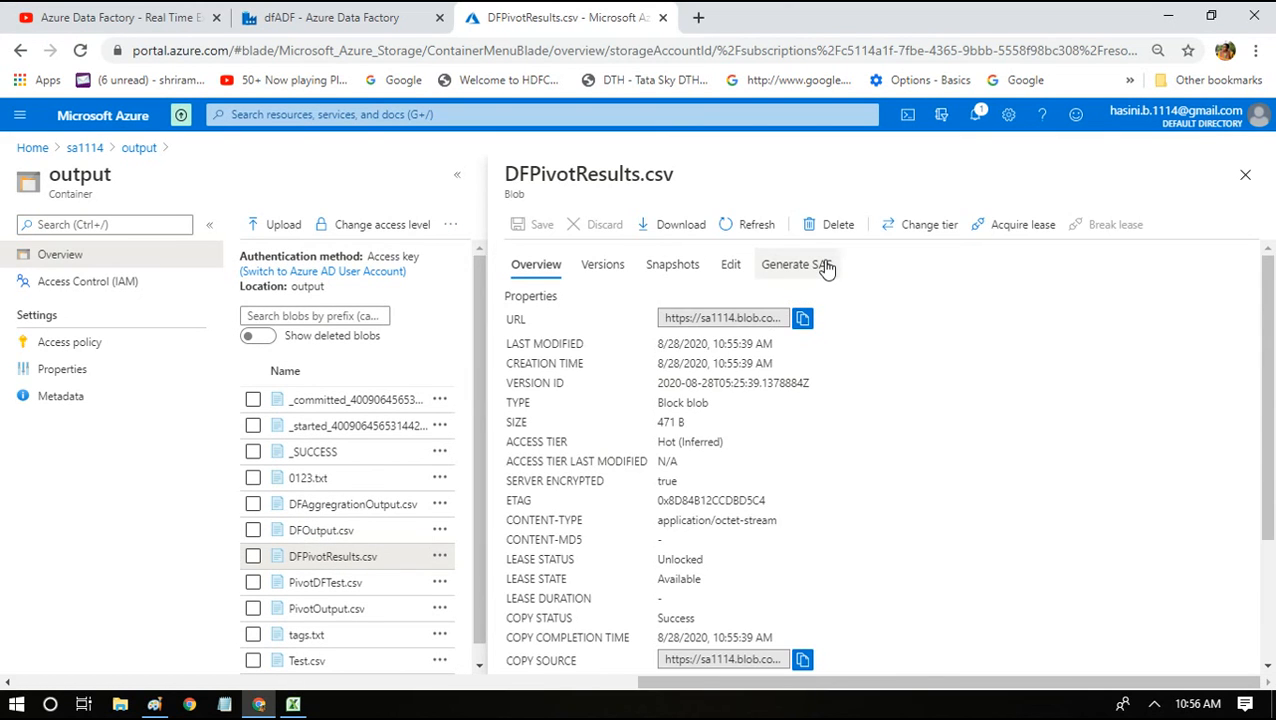
View DFPivotResults.csv as a table of Online/Offline revenue by item type, then bring up Excel's pivot.
left_click(729, 268)
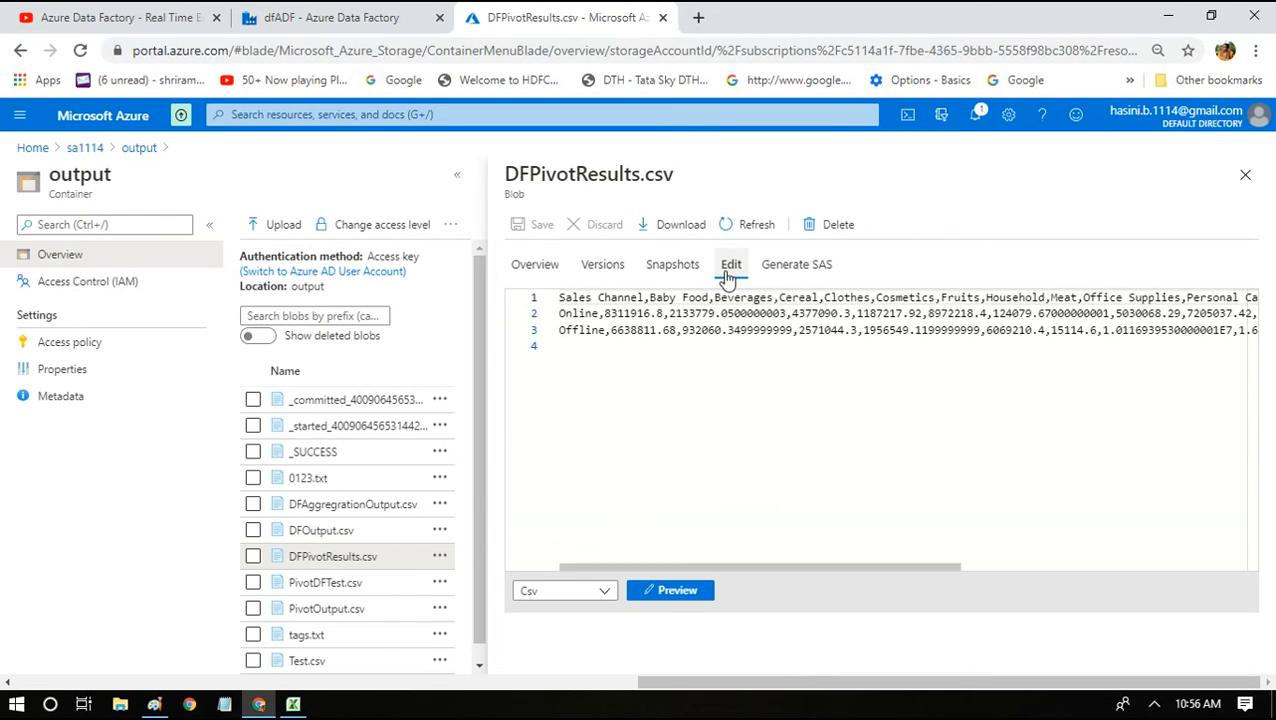
left_click(686, 592)
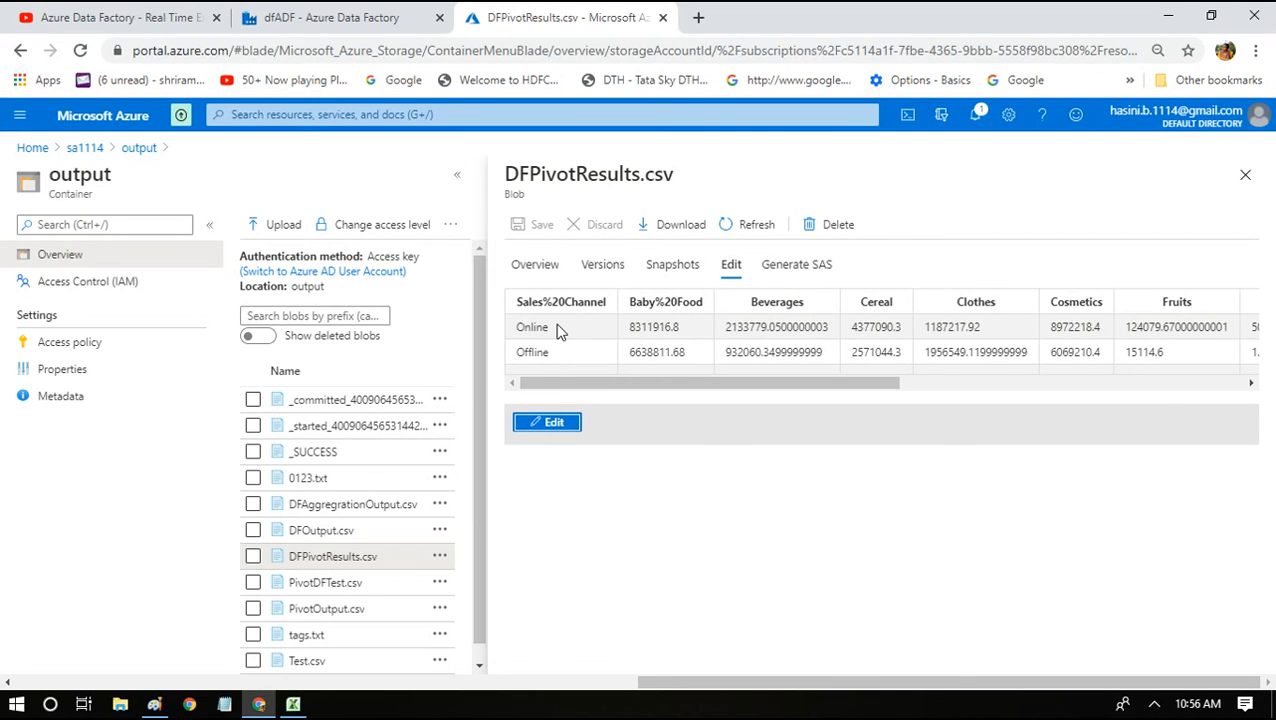
left_click_drag(553, 391, 529, 405)
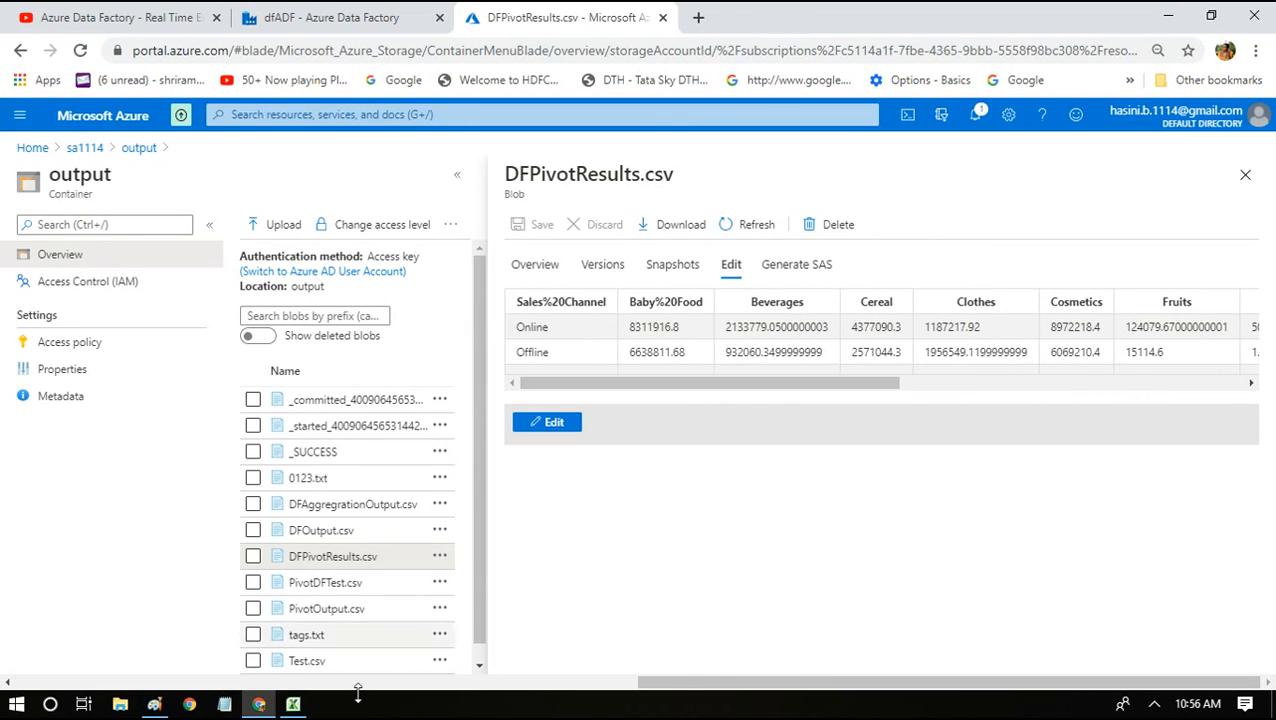
left_click(293, 704)
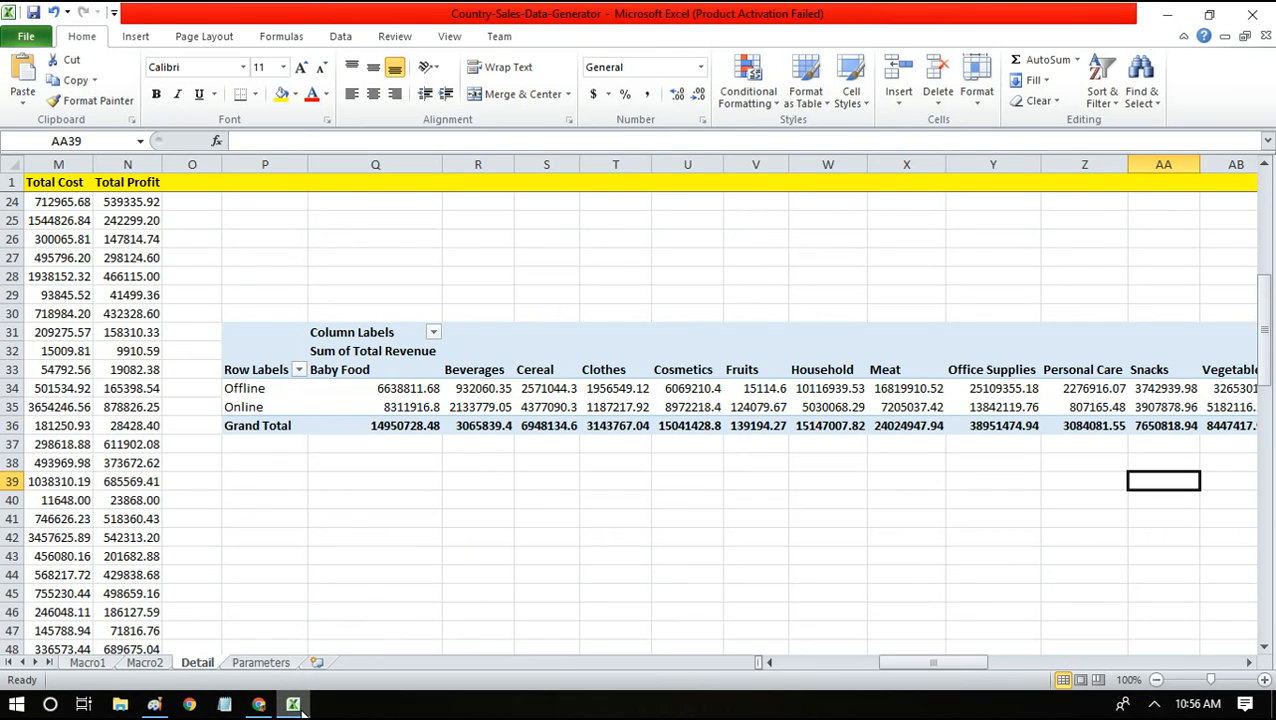
Return Excel to the first column, minimize it, and close the DFPivotResults.csv blob details.
key("Home")
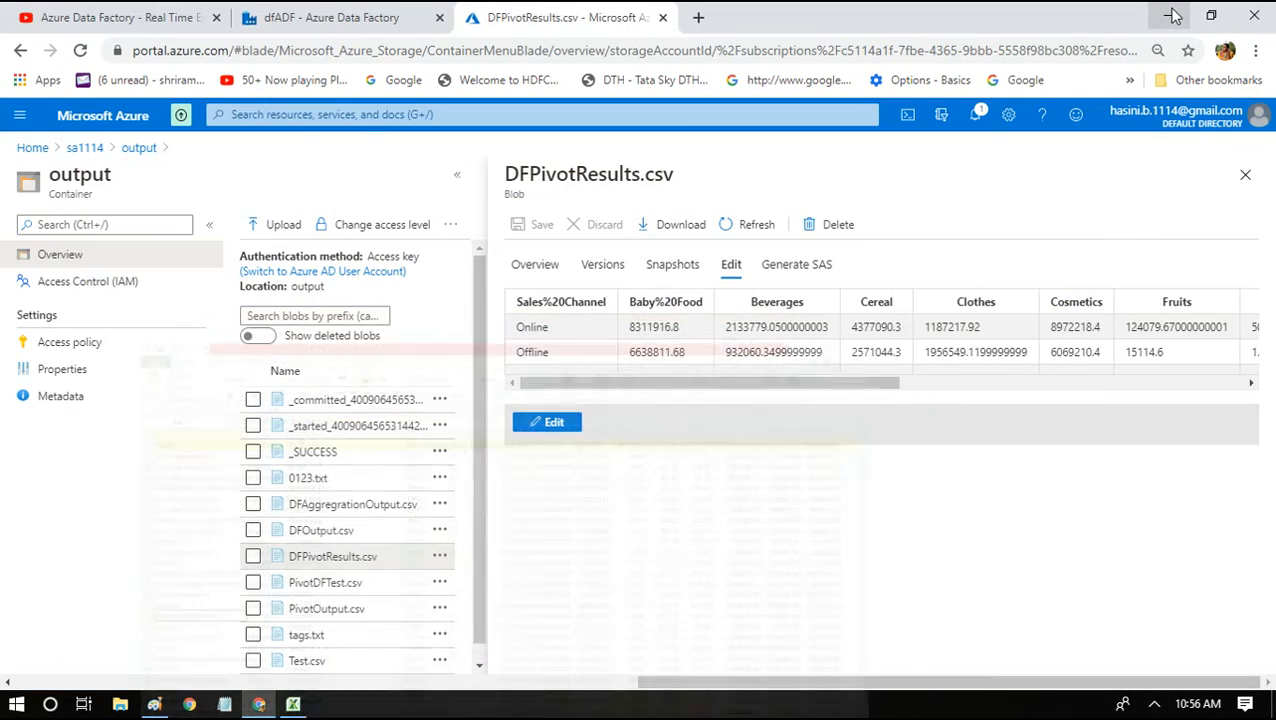
left_click(1167, 14)
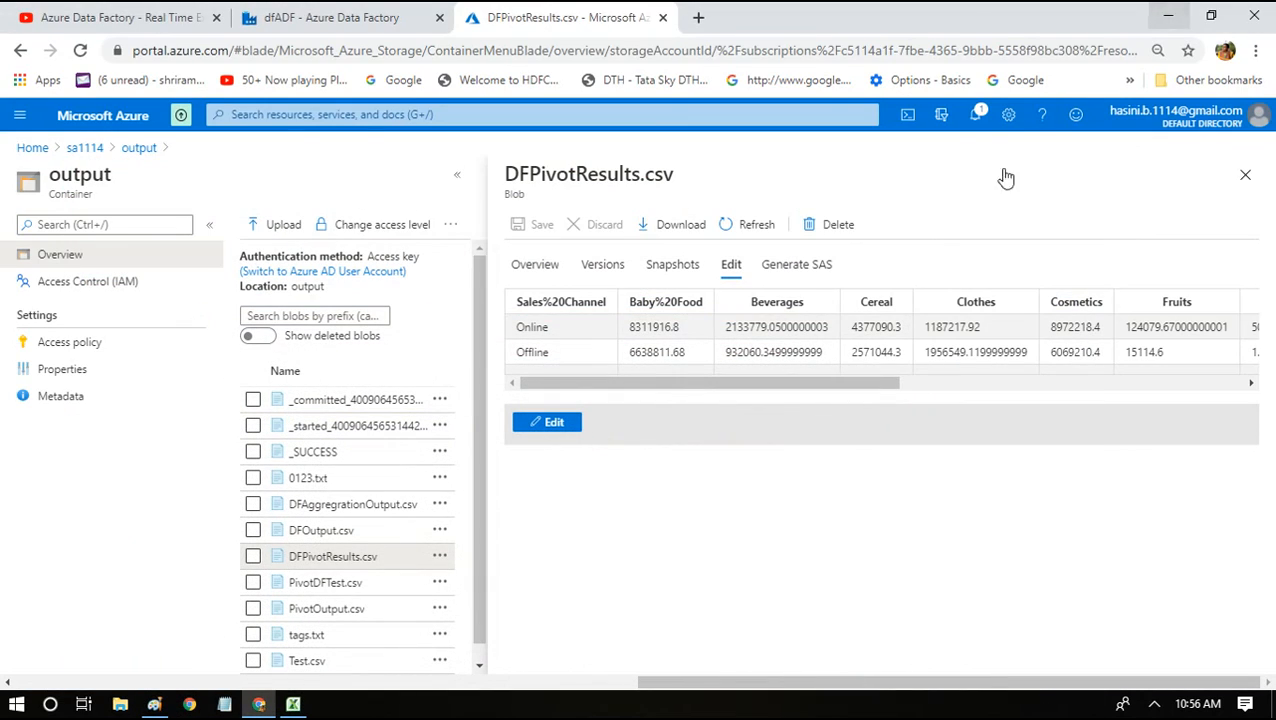
left_click(1243, 178)
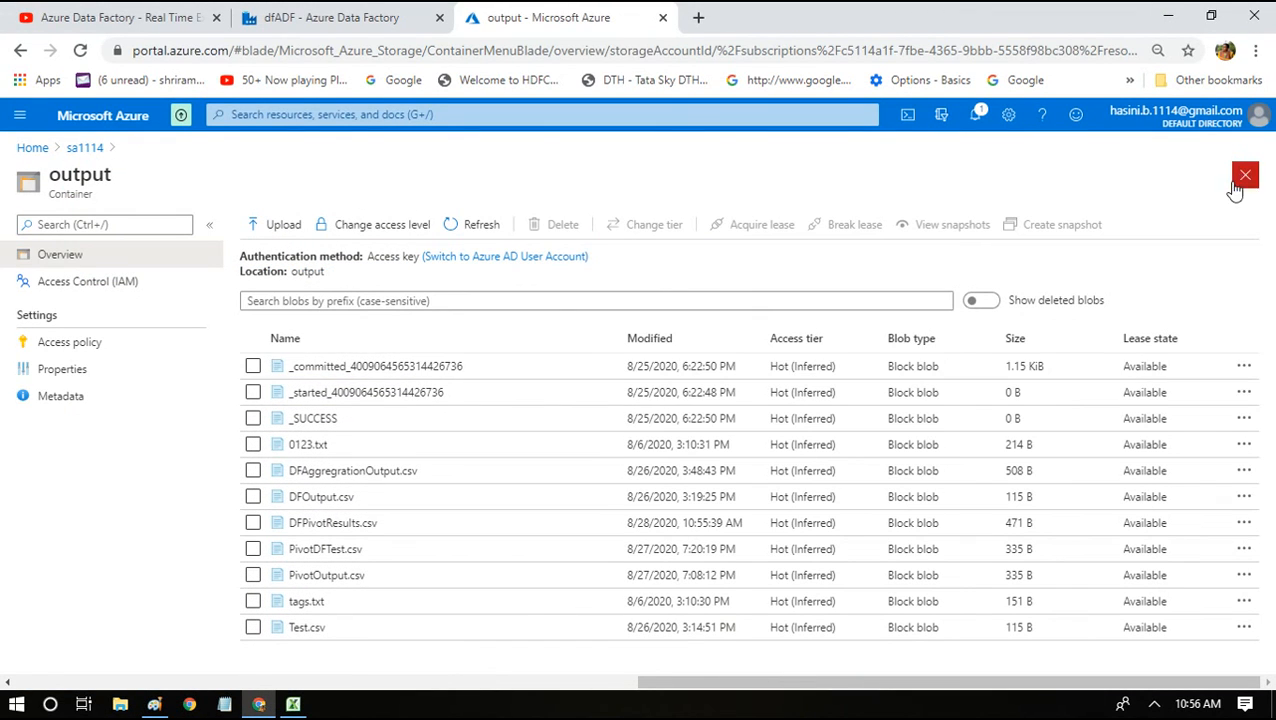